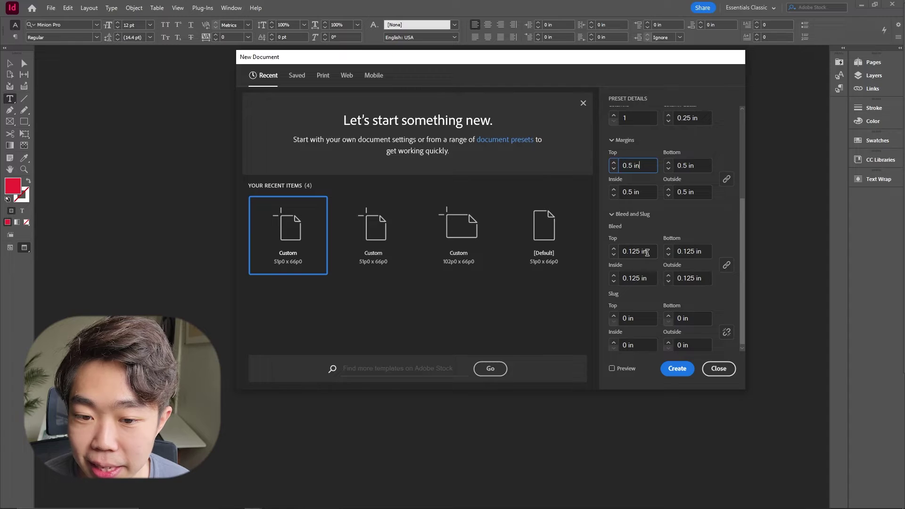
# Step: Create the new document with 0.5 in margins and a 0.125 in bleed on all sides
pyautogui.moveTo(647, 253); pyautogui.dragTo(632, 251)
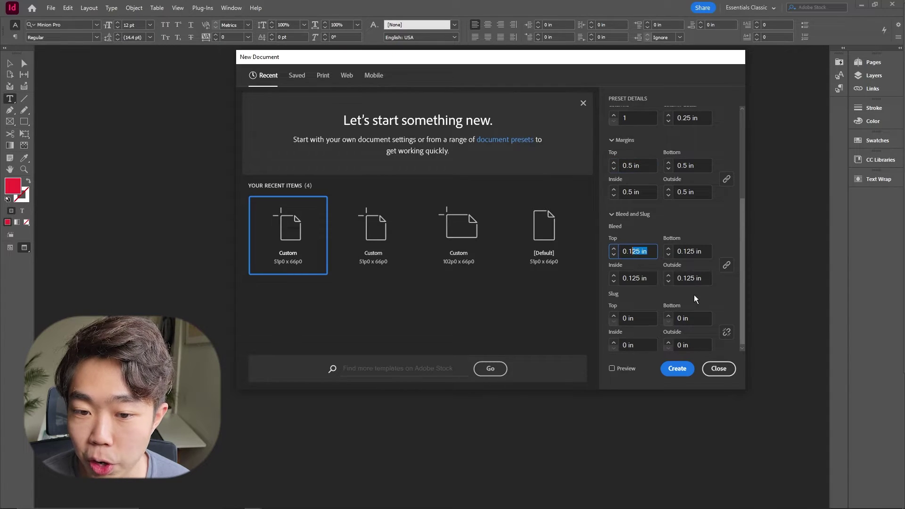
pyautogui.click(677, 368)
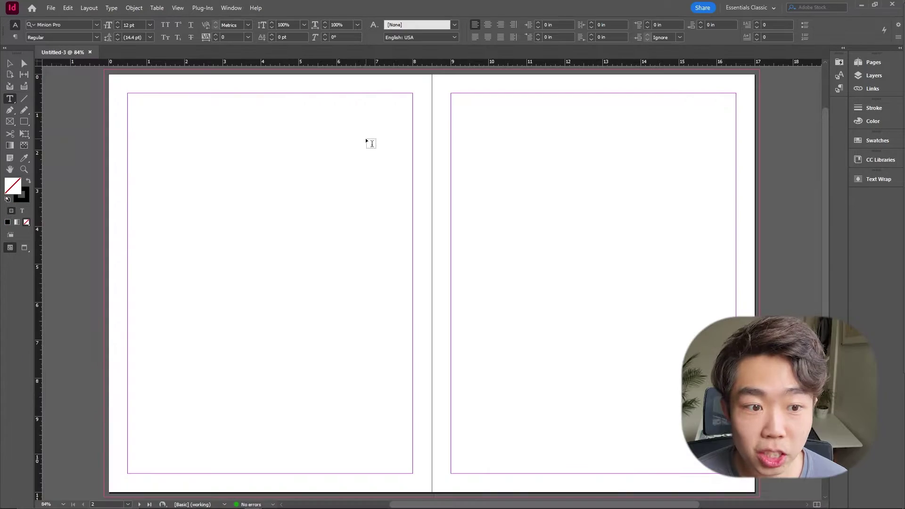
pyautogui.click(12, 64)
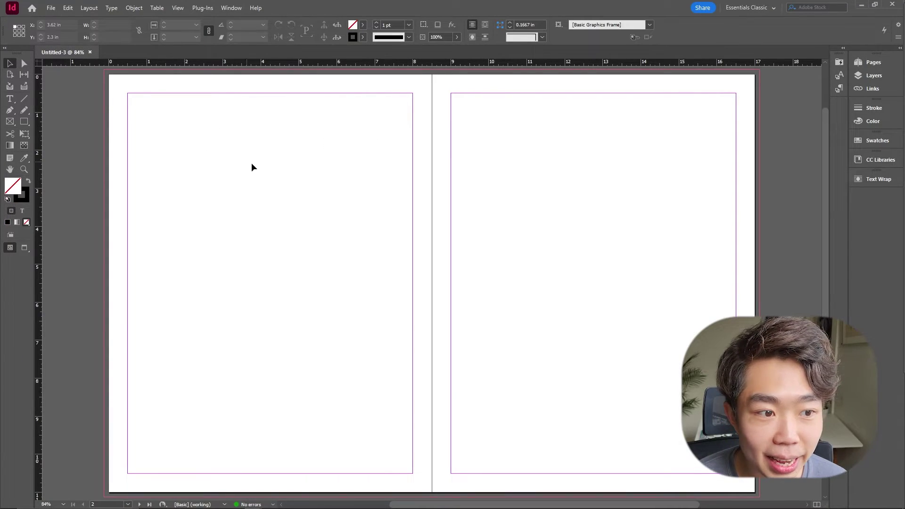
# Step: Draw a closed rectangular frame with the Pen tool, about 4.2 in wide and 5 in high, from the left page's upper inside margin corner
pyautogui.scroll(-1, 252, 164)
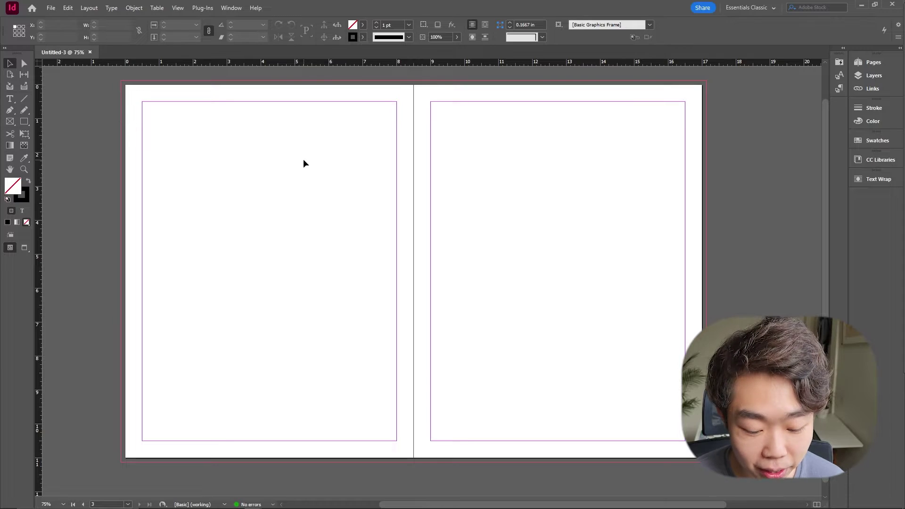
pyautogui.press('p')
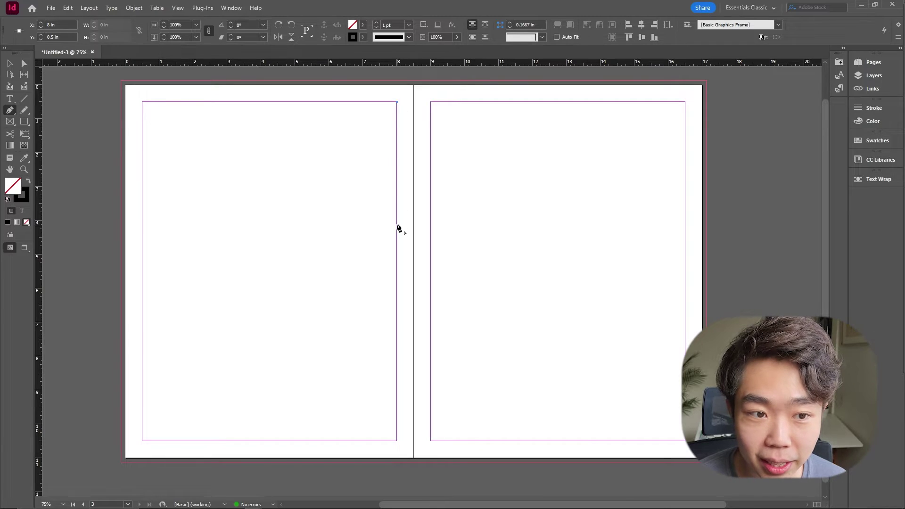
pyautogui.keyDown('shift'); pyautogui.click(397, 274); pyautogui.keyUp('shift')
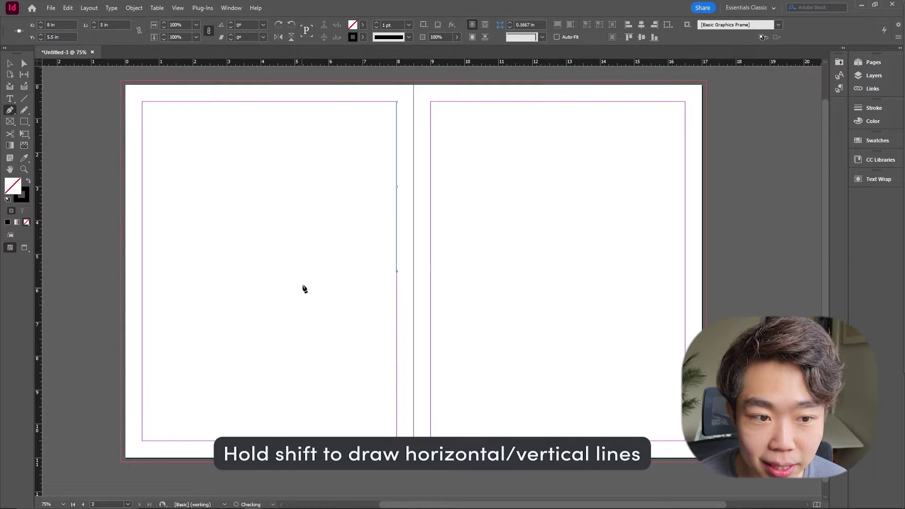
pyautogui.keyDown('shift'); pyautogui.click(255, 272); pyautogui.keyUp('shift')
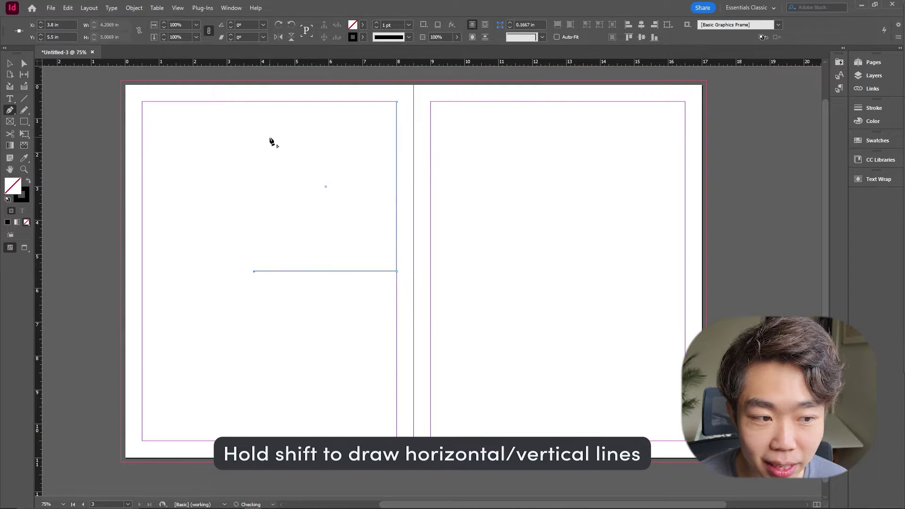
pyautogui.keyDown('shift'); pyautogui.click(259, 105); pyautogui.keyUp('shift')
pyautogui.click(397, 101)
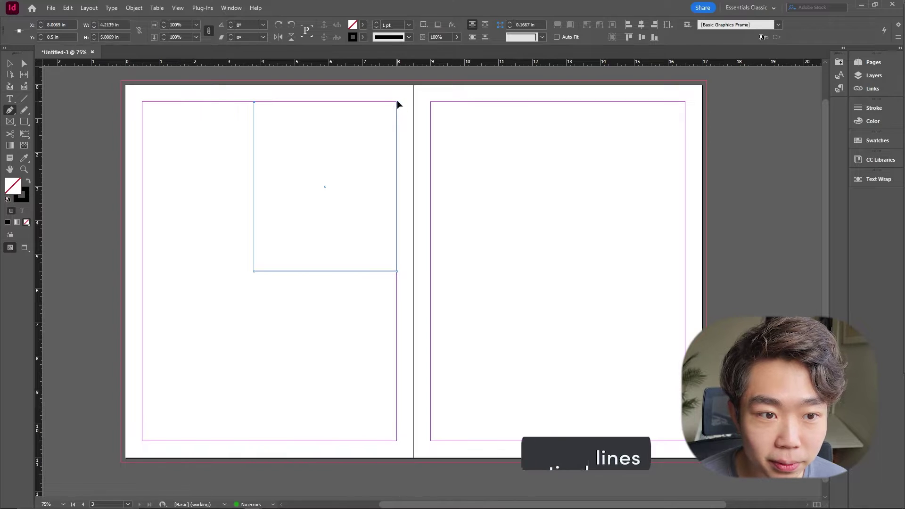
# Step: Place the black-and-white portrait photo in the rectangular frame and scale it proportionally to fill the frame
pyautogui.press('v')
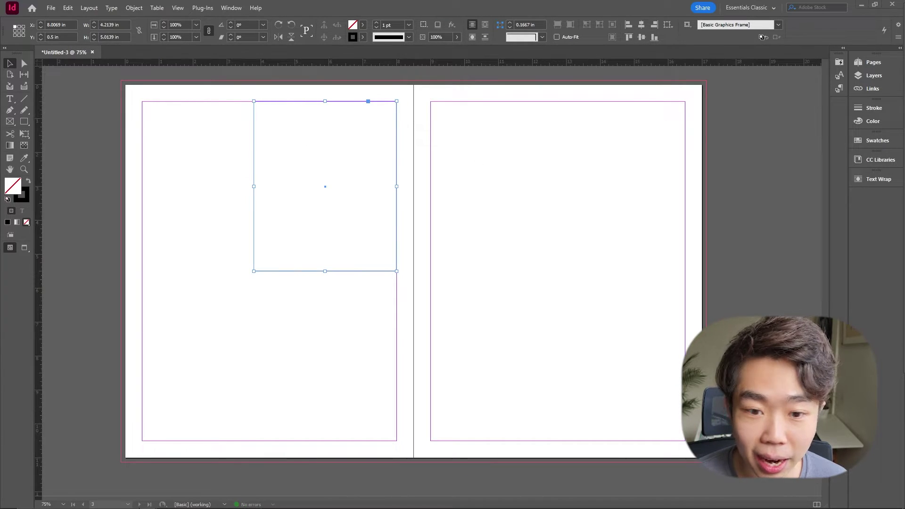
pyautogui.click(376, 224)
pyautogui.click(462, 193)
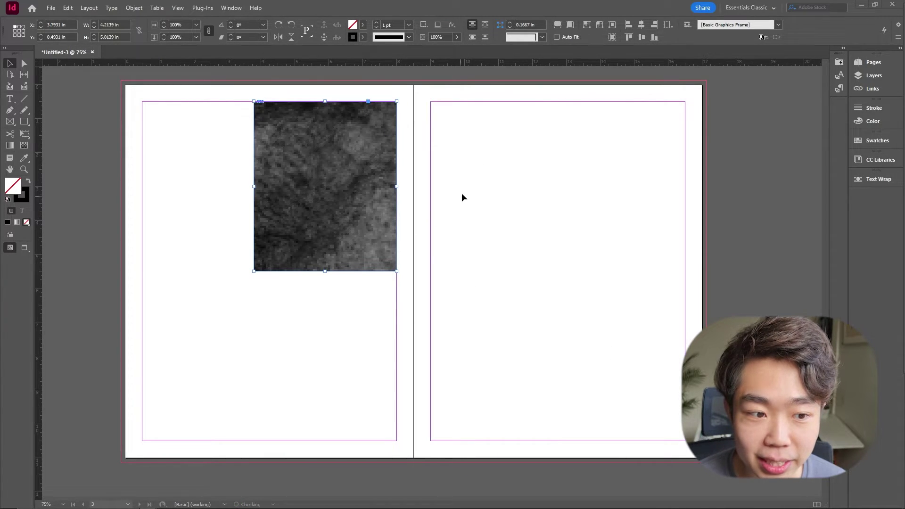
pyautogui.rightClick(363, 207)
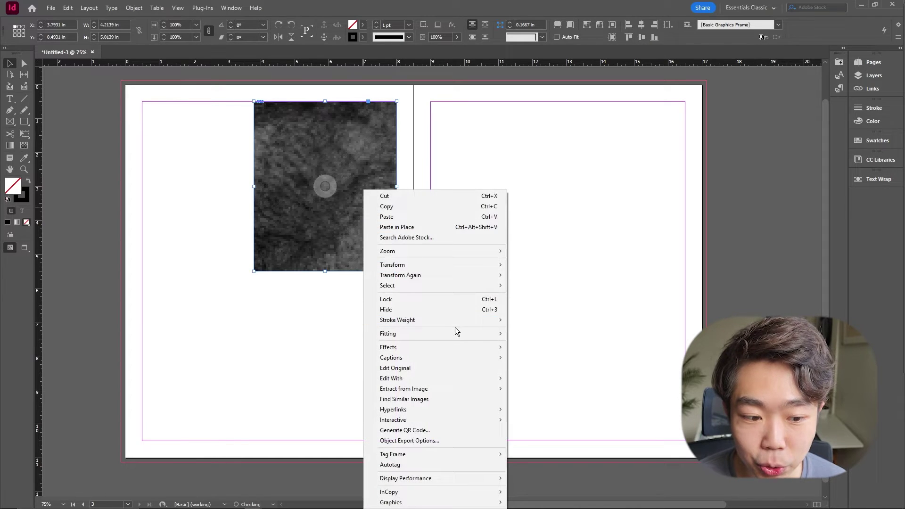
pyautogui.moveTo(457, 333)
pyautogui.click(551, 333)
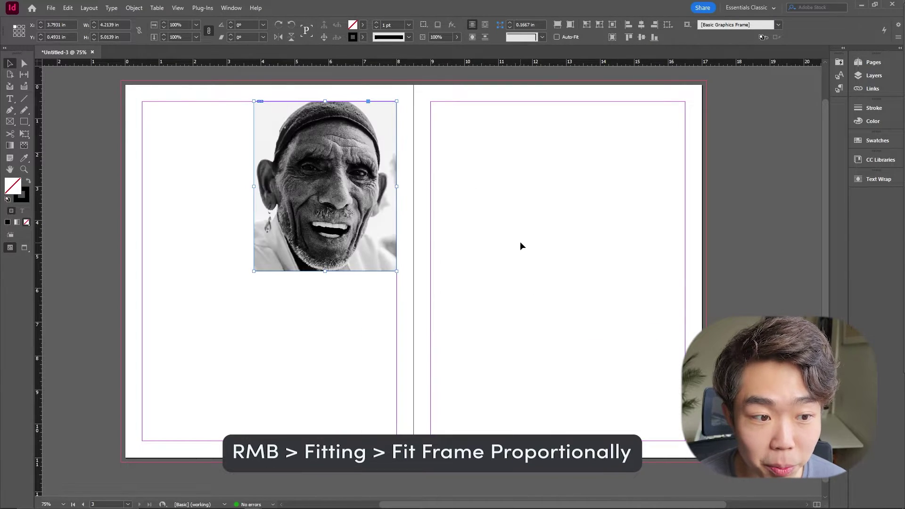
pyautogui.click(520, 243)
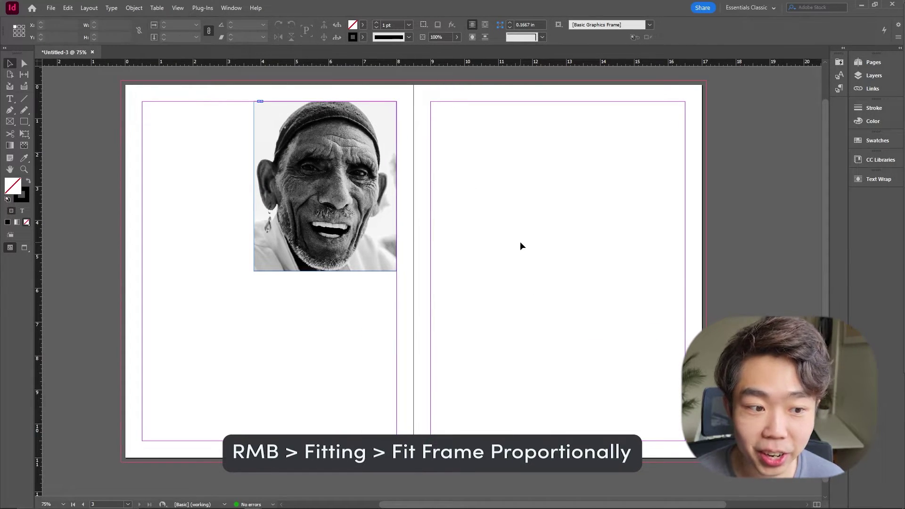
# Step: Enlarge the photo frame to about 4.3 in wide and 5.4 in high and refit the portrait to fill it
pyautogui.click(353, 249)
pyautogui.moveTo(326, 270); pyautogui.dragTo(327, 284)
pyautogui.moveTo(254, 194)
pyautogui.mouseDown()
pyautogui.moveTo(243, 194)
pyautogui.moveTo(251, 194)
pyautogui.mouseUp()
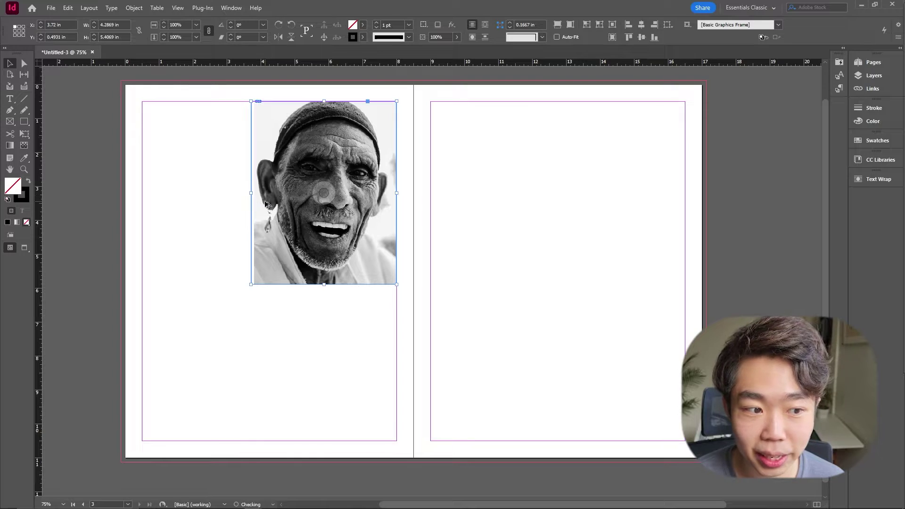
pyautogui.click(473, 226)
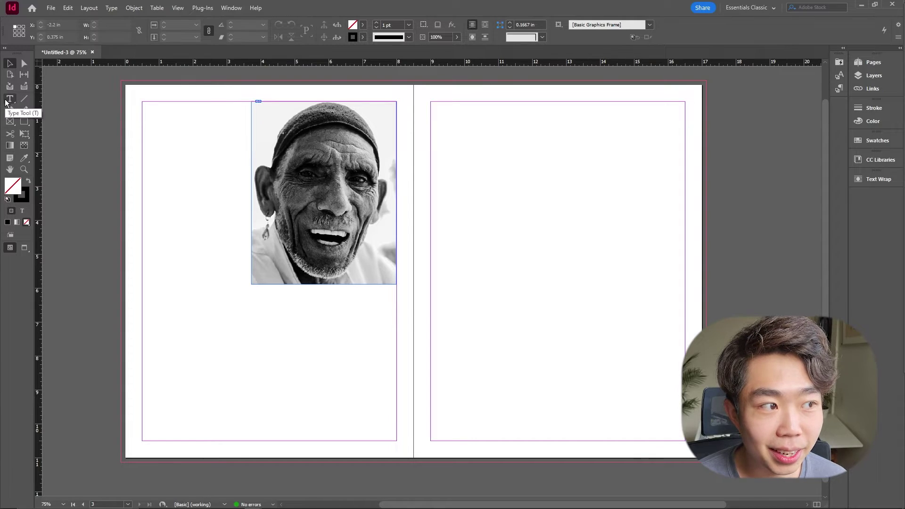
# Step: Create a text frame about 5.4 by 1.6 in from the left page's outer margin over the photo's lower part, reading "Take the Leap of Faith" at 48 pt
pyautogui.hotkey('ctrl', 'alt', '0')
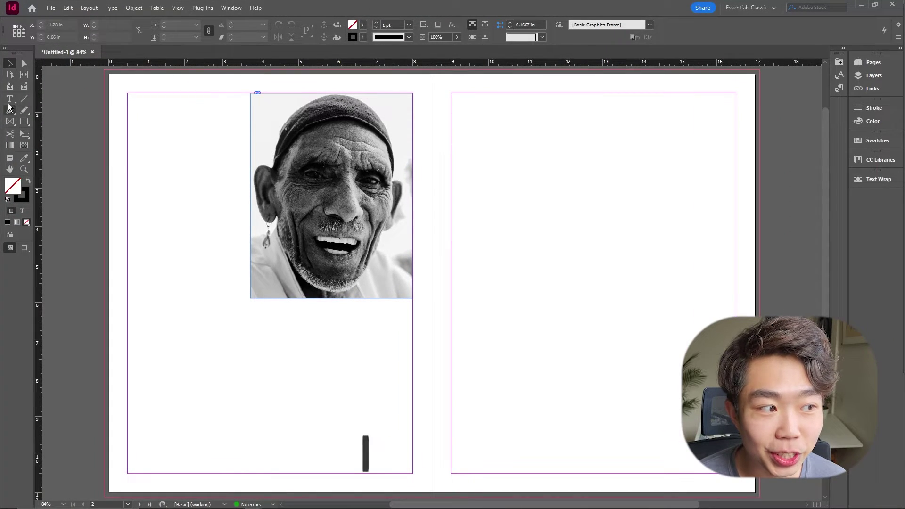
pyautogui.press('t')
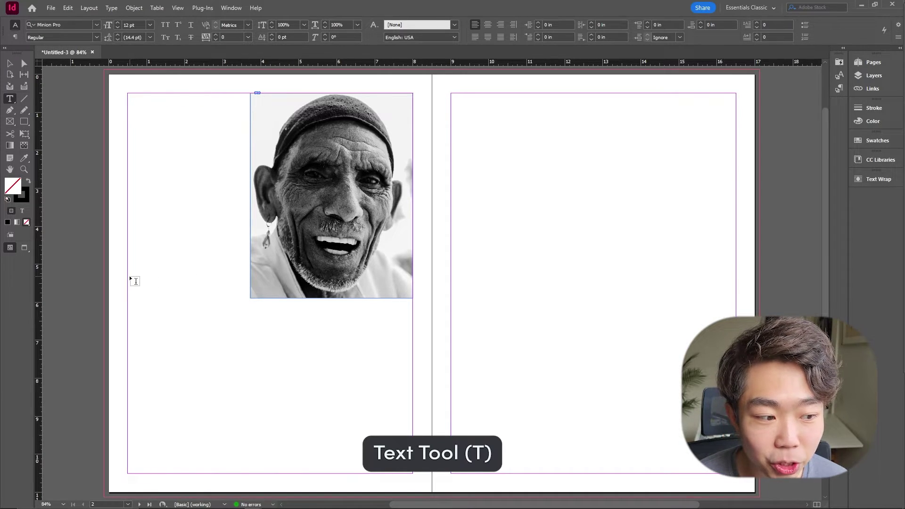
pyautogui.moveTo(127, 275); pyautogui.dragTo(331, 335)
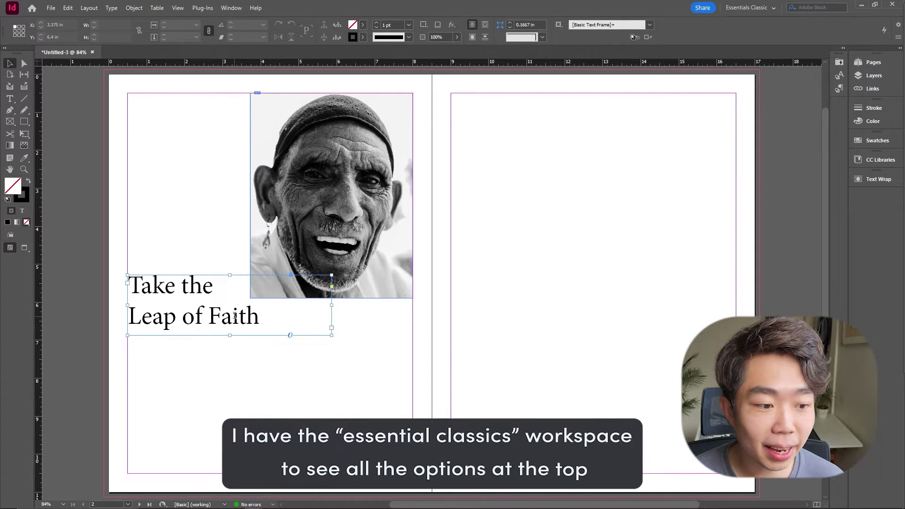
# Step: Change the font of the "Take the Leap of Faith" headline to Futura PT Demi
pyautogui.moveTo(132, 284); pyautogui.dragTo(260, 322)
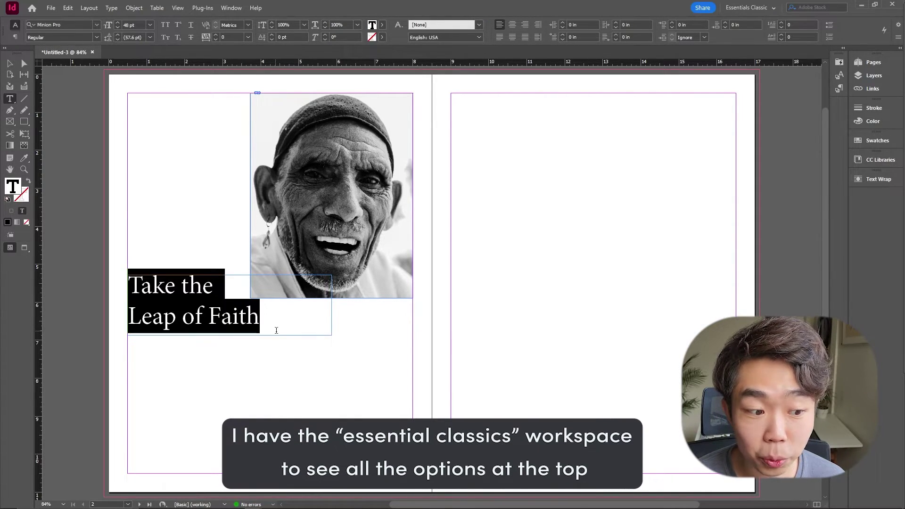
pyautogui.click(96, 26)
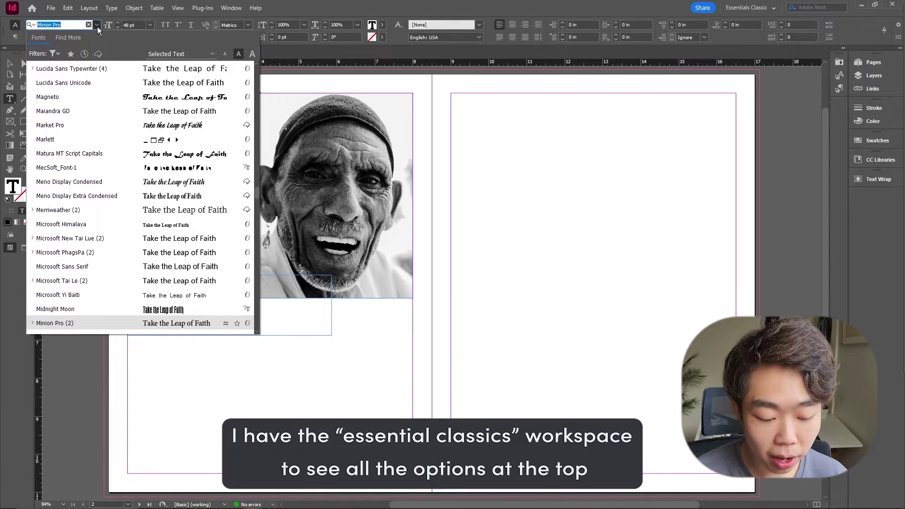
pyautogui.write('futura')
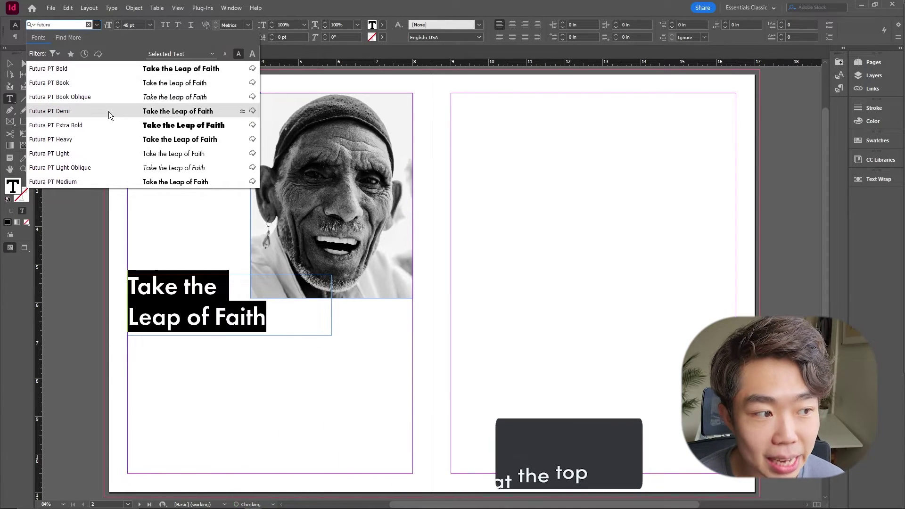
pyautogui.click(109, 116)
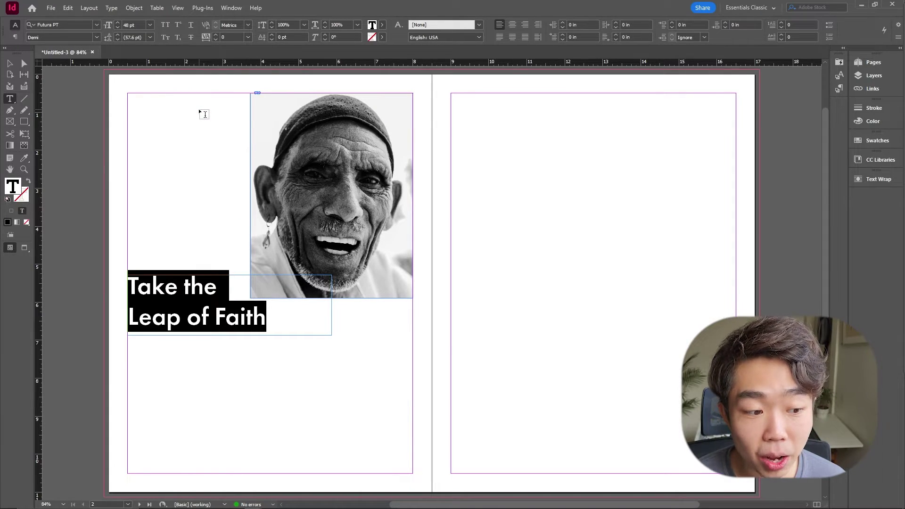
pyautogui.press('Escape')
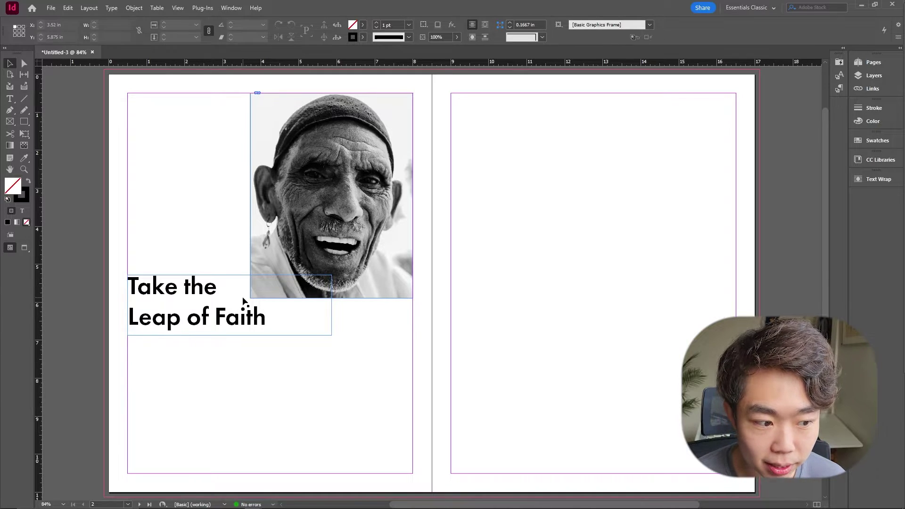
# Step: Set the leading of both headline lines to 48 pt
pyautogui.doubleClick(264, 319)
pyautogui.moveTo(267, 319); pyautogui.dragTo(128, 282)
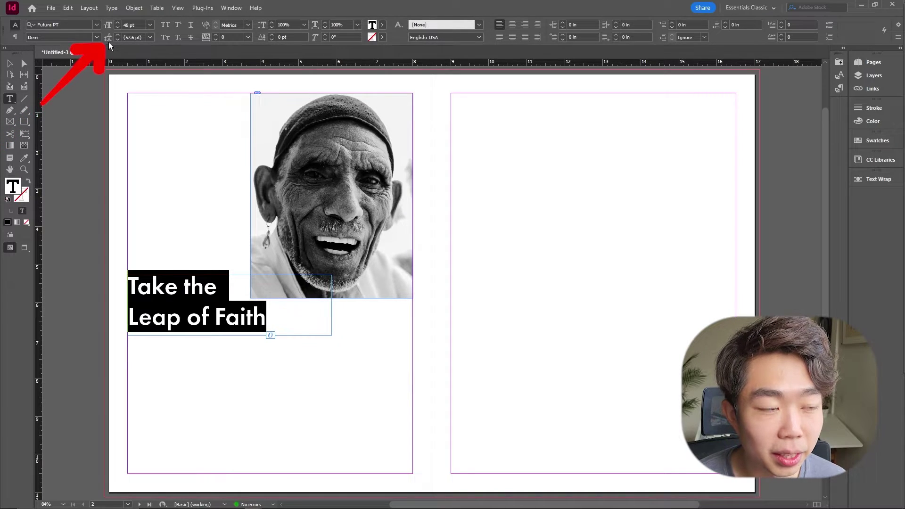
pyautogui.click(150, 37)
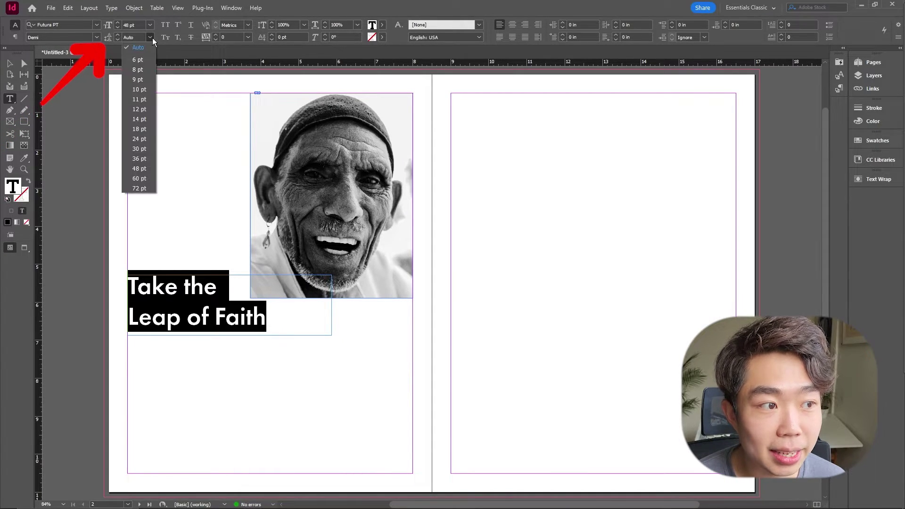
pyautogui.click(149, 167)
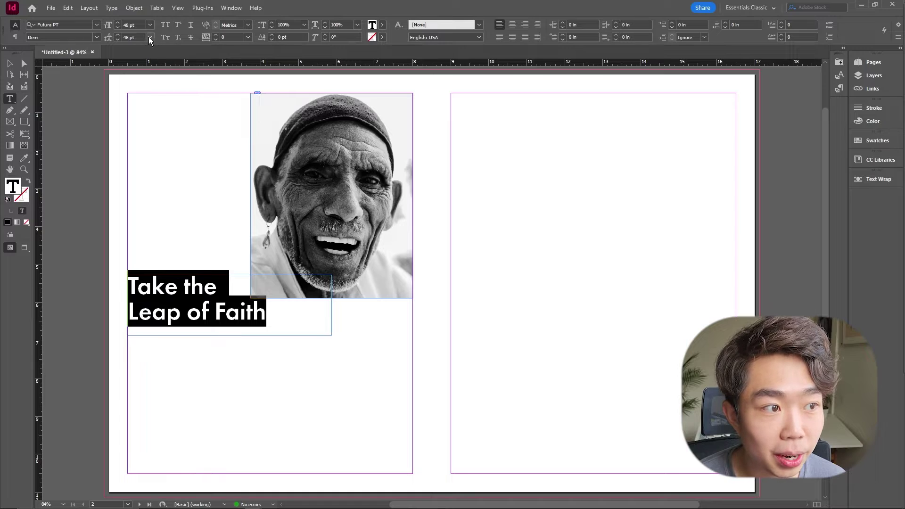
# Step: Try 36 pt leading on the headline and return it to 48 pt
pyautogui.click(149, 37)
pyautogui.click(142, 162)
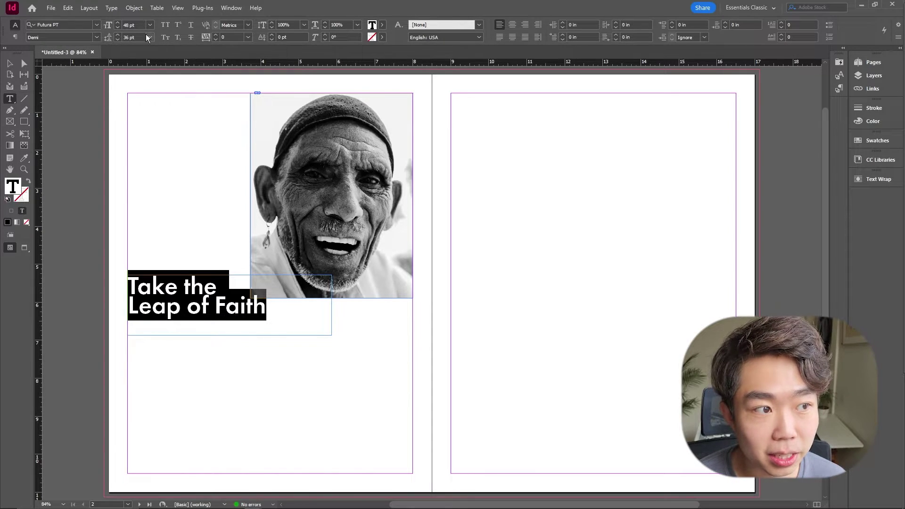
pyautogui.click(148, 37)
pyautogui.click(142, 169)
pyautogui.press('Escape')
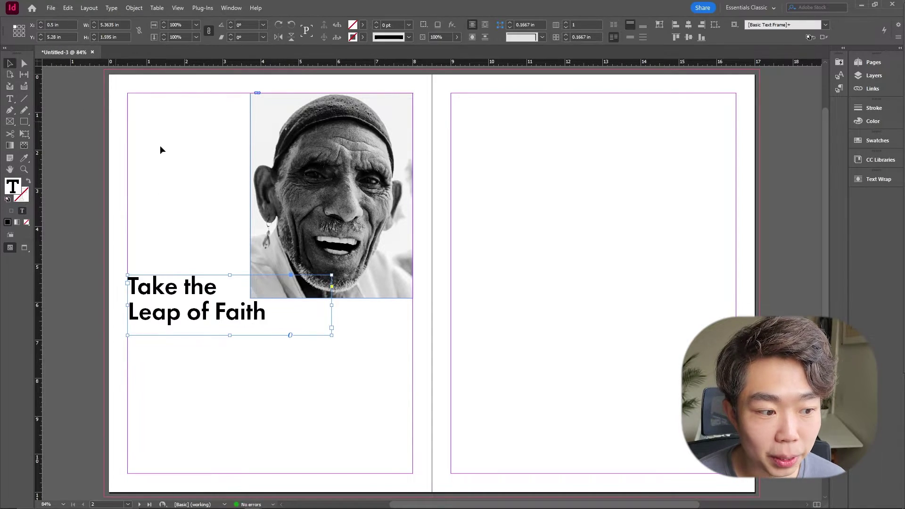
# Step: Show the spread in Preview mode and remove the stroke from the portrait photo's frame
pyautogui.click(205, 182)
pyautogui.press('w')
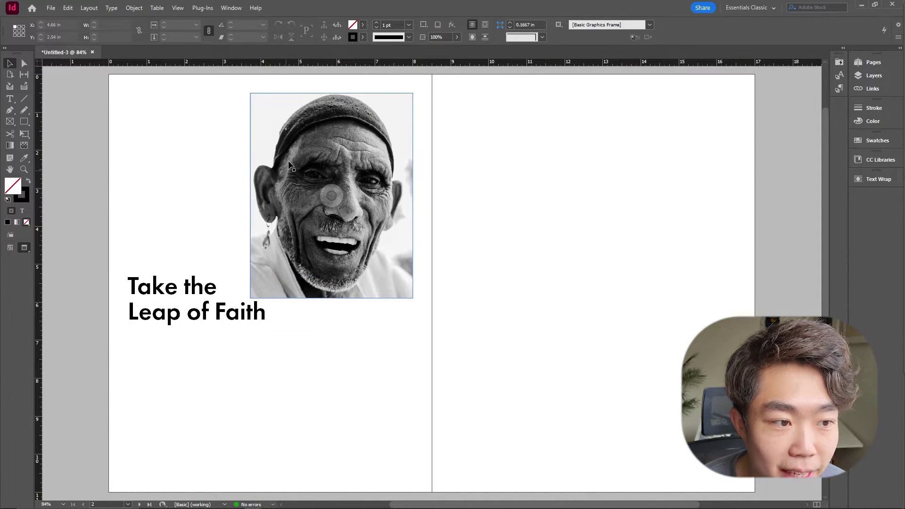
pyautogui.click(296, 143)
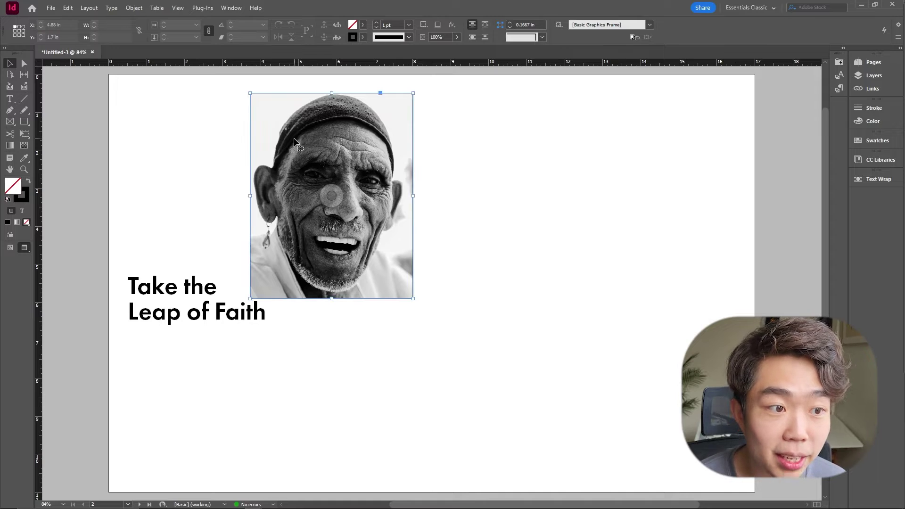
pyautogui.click(362, 38)
pyautogui.click(309, 66)
pyautogui.click(476, 115)
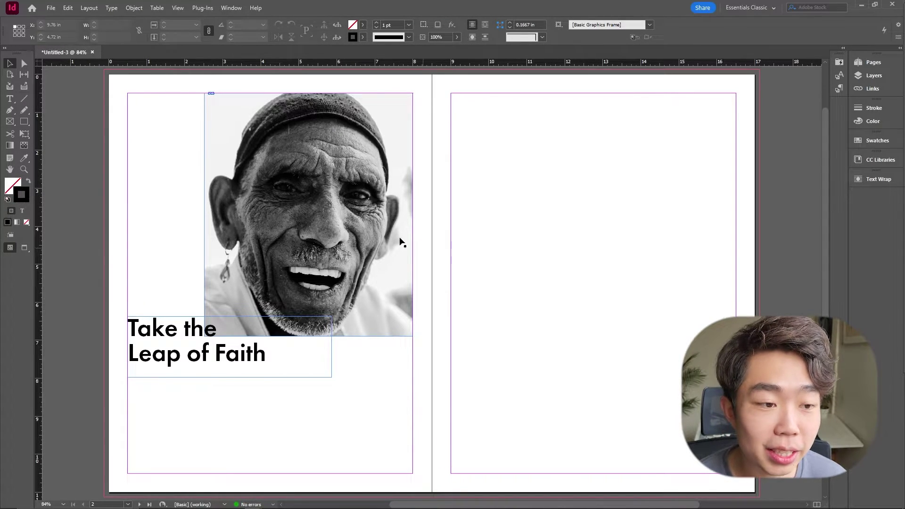
pyautogui.click(385, 227)
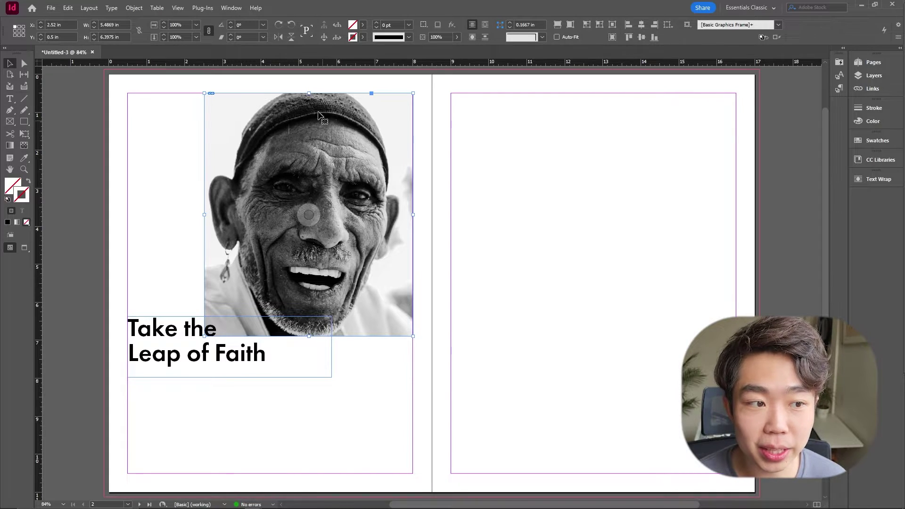
pyautogui.click(483, 187)
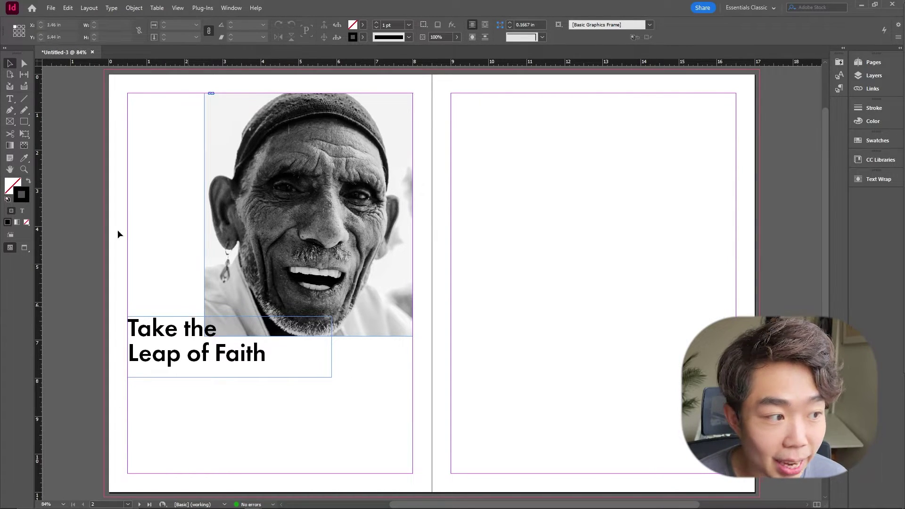
# Step: Add a body text frame below the headline across the left page down to its lower margin and fill it with placeholder text
pyautogui.click(11, 100)
pyautogui.moveTo(134, 394); pyautogui.dragTo(413, 473)
pyautogui.rightClick(371, 440)
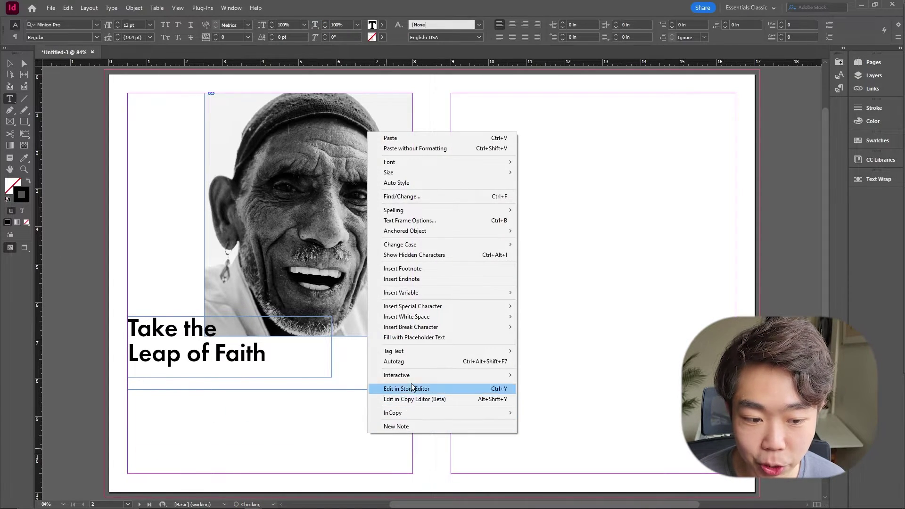
pyautogui.click(434, 340)
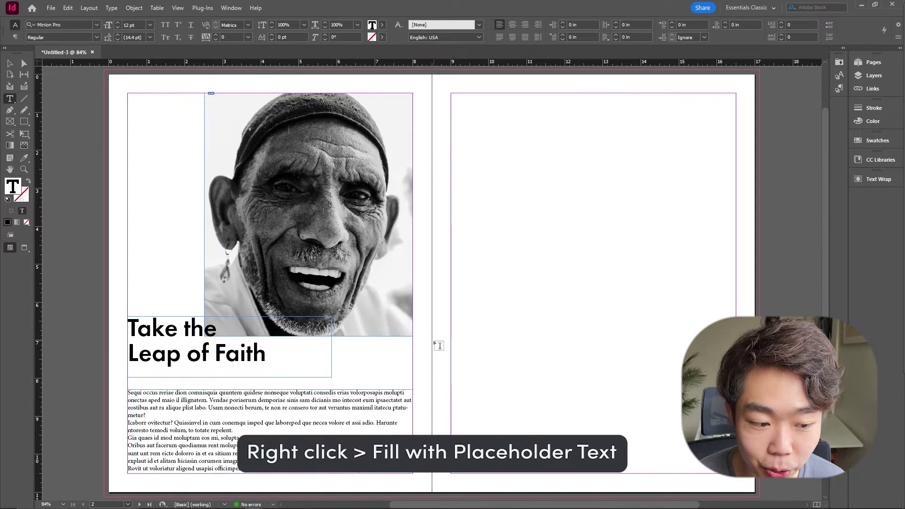
# Step: Set all of the body text below the headline in Arial Regular and deselect it
pyautogui.hotkey('ctrl', 'a')
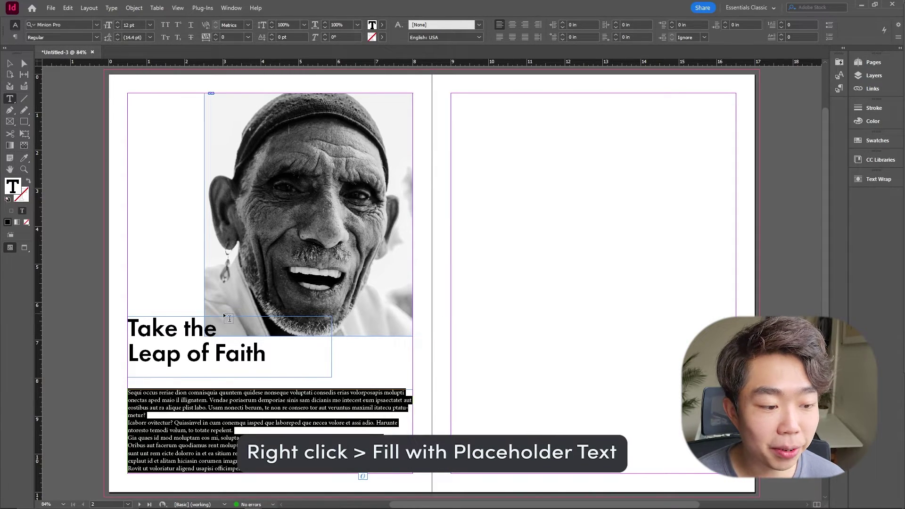
pyautogui.click(97, 25)
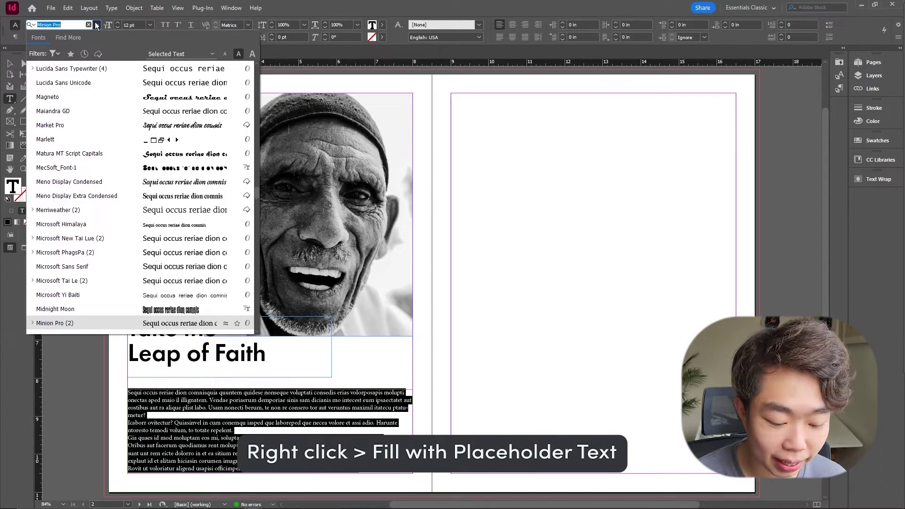
pyautogui.write('arial')
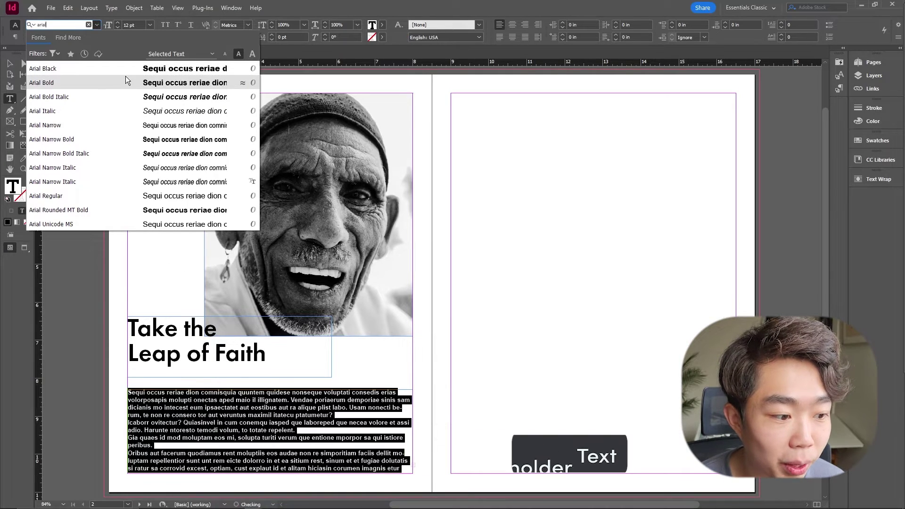
pyautogui.click(107, 196)
pyautogui.press('Escape')
pyautogui.click(481, 357)
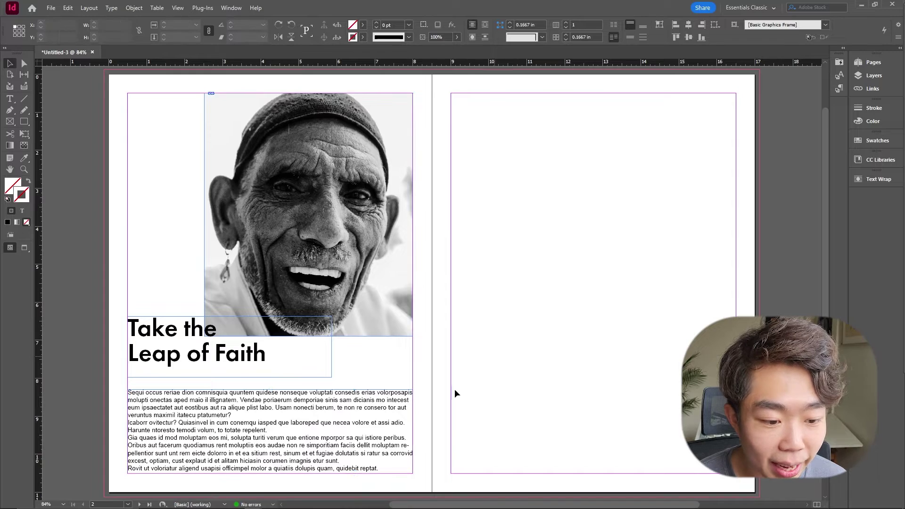
# Step: Split the body text frame into 2 columns with a 0.125 in gutter in Text Frame Options
pyautogui.click(359, 409)
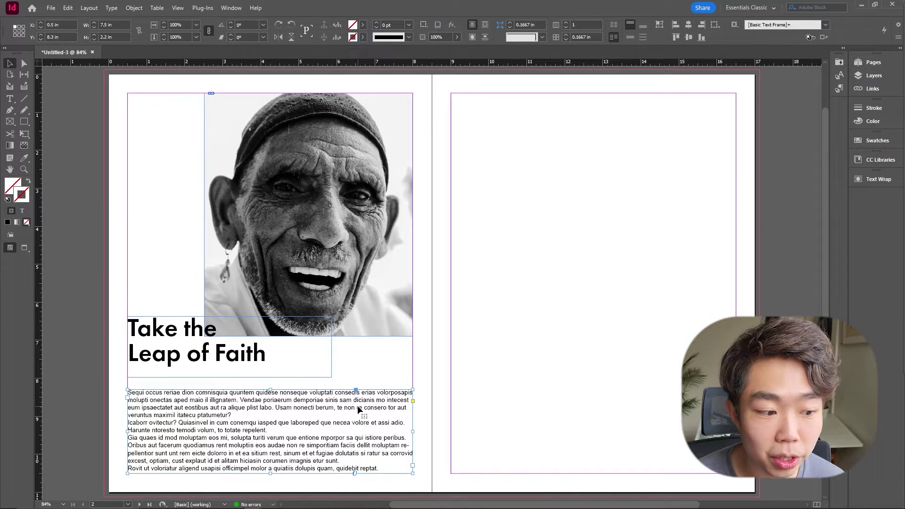
pyautogui.rightClick(361, 403)
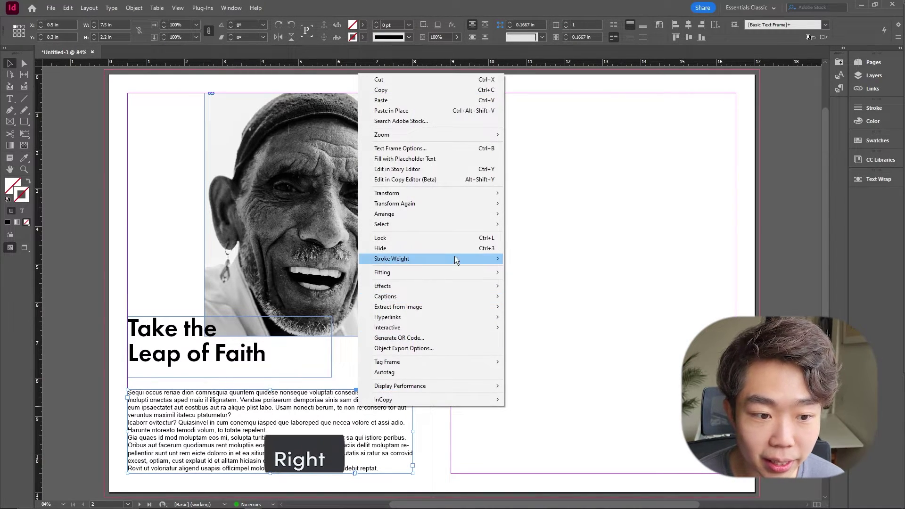
pyautogui.click(440, 151)
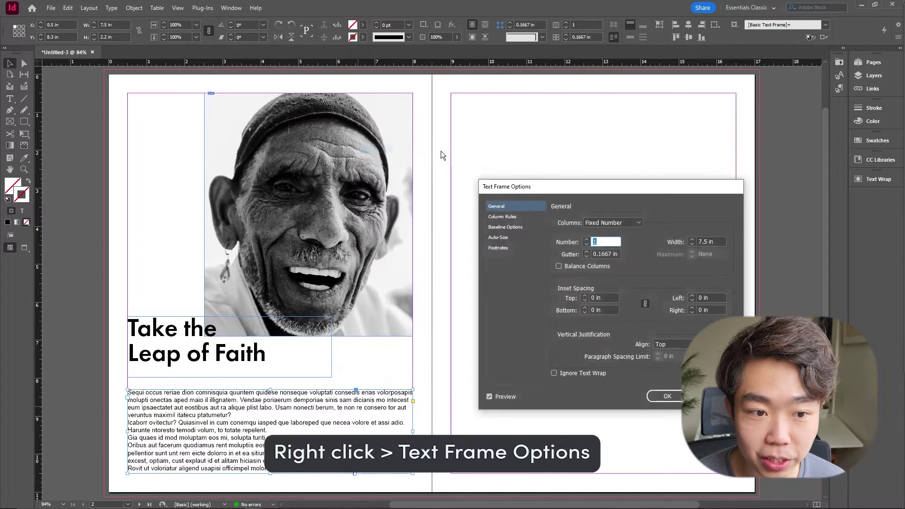
pyautogui.click(587, 239)
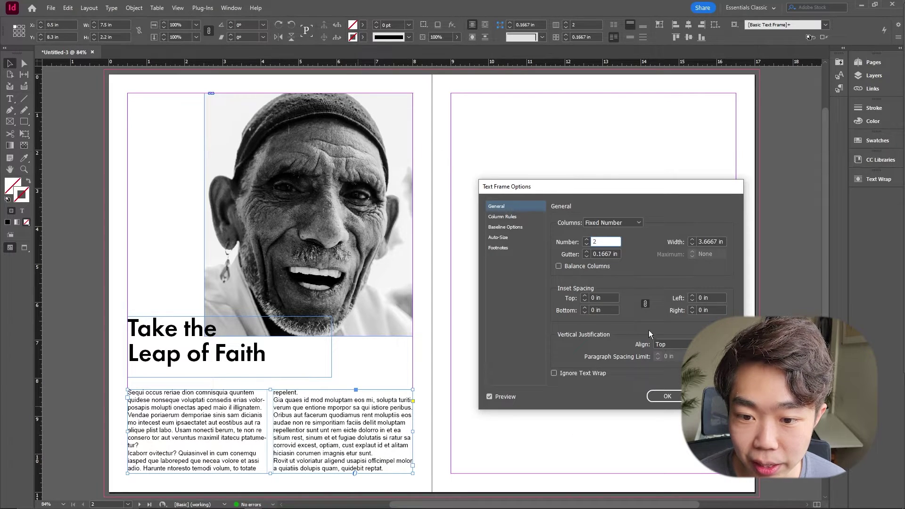
pyautogui.click(496, 396)
pyautogui.click(494, 398)
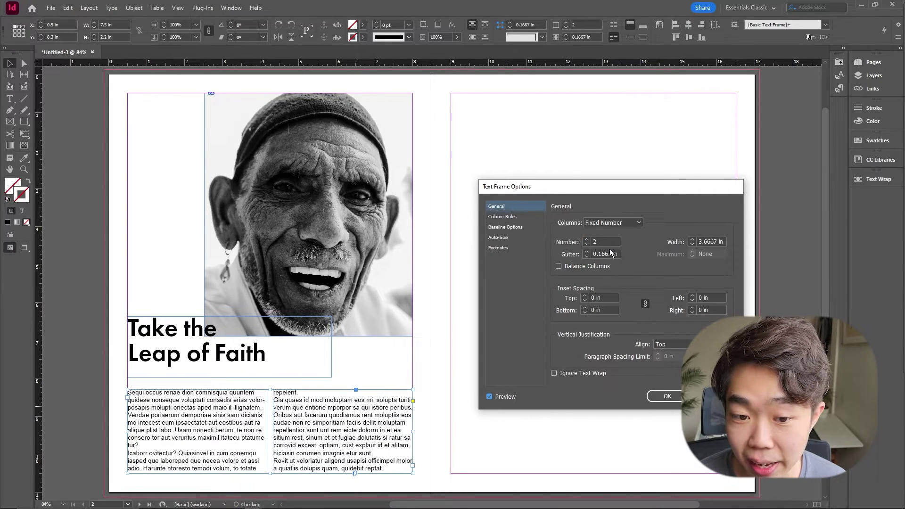
pyautogui.click(587, 256)
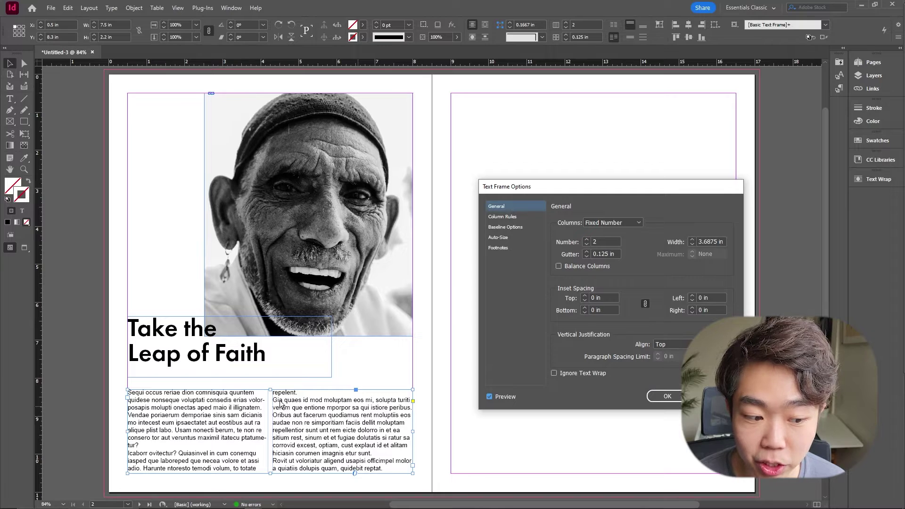
pyautogui.click(664, 396)
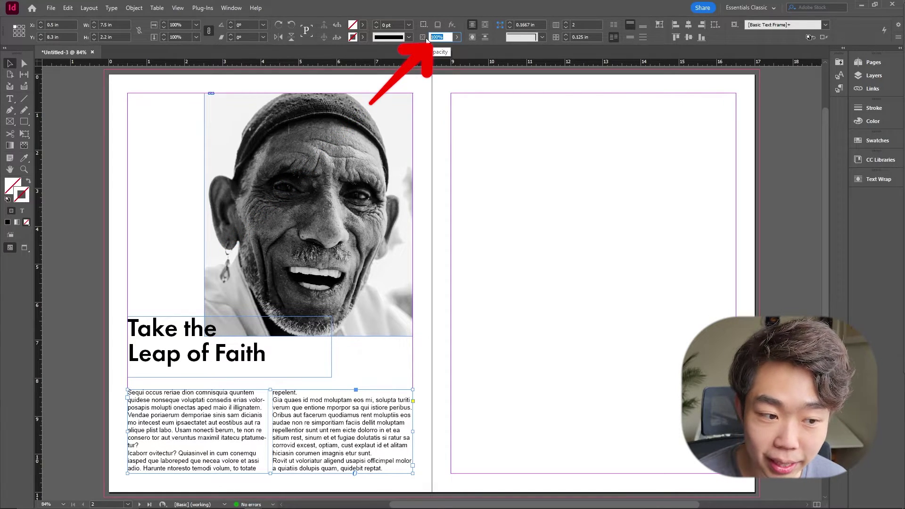
# Step: Lower the body text frame's opacity to 50% and check the spread in Preview mode
pyautogui.write('50')
pyautogui.press('Return')
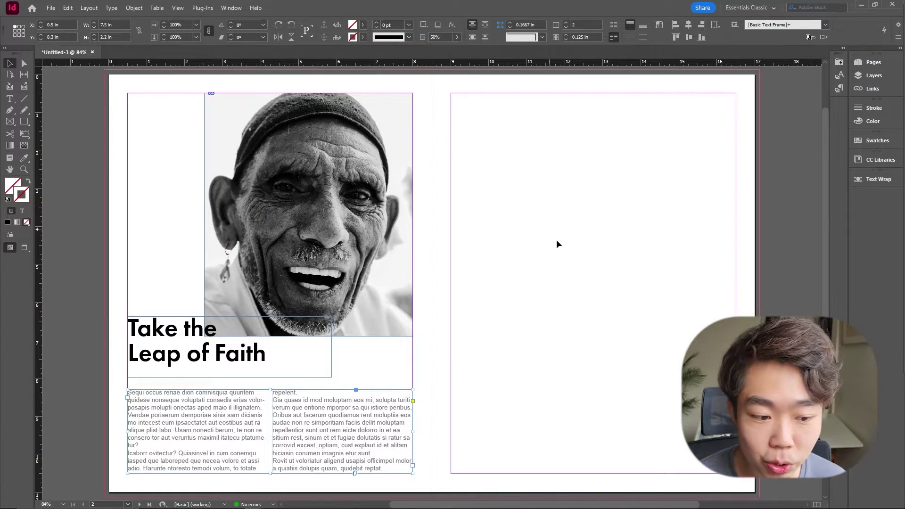
pyautogui.click(556, 239)
pyautogui.press('w')
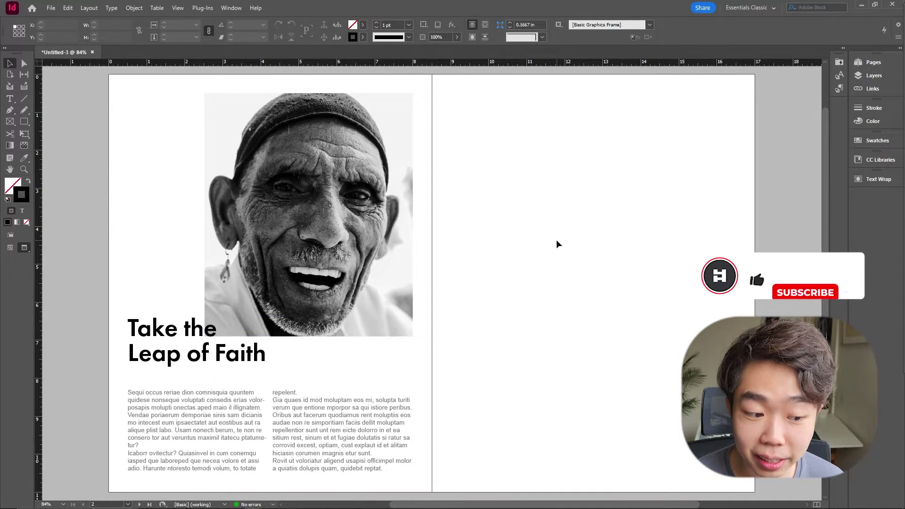
pyautogui.press('w')
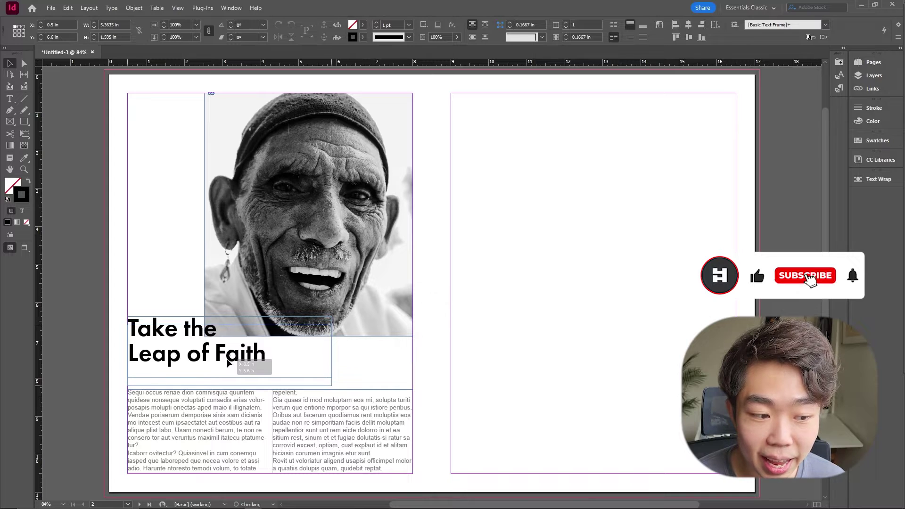
# Step: Move the headline slightly down, extend the portrait frame downward to about 6.68 in high and refit the photo to fill it proportionally
pyautogui.moveTo(226, 351); pyautogui.dragTo(231, 357)
pyautogui.click(282, 306)
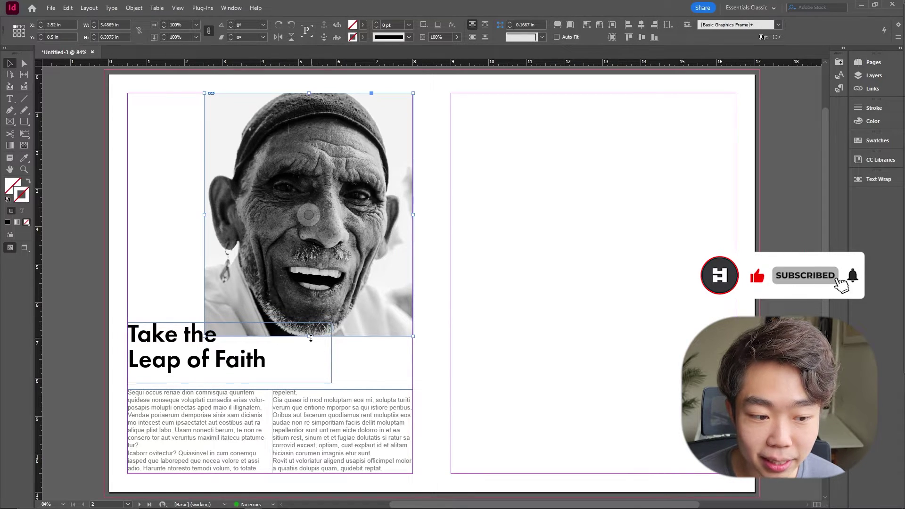
pyautogui.moveTo(309, 336); pyautogui.dragTo(308, 347)
pyautogui.hotkey('ctrl', 'alt', 'shift', 'e')
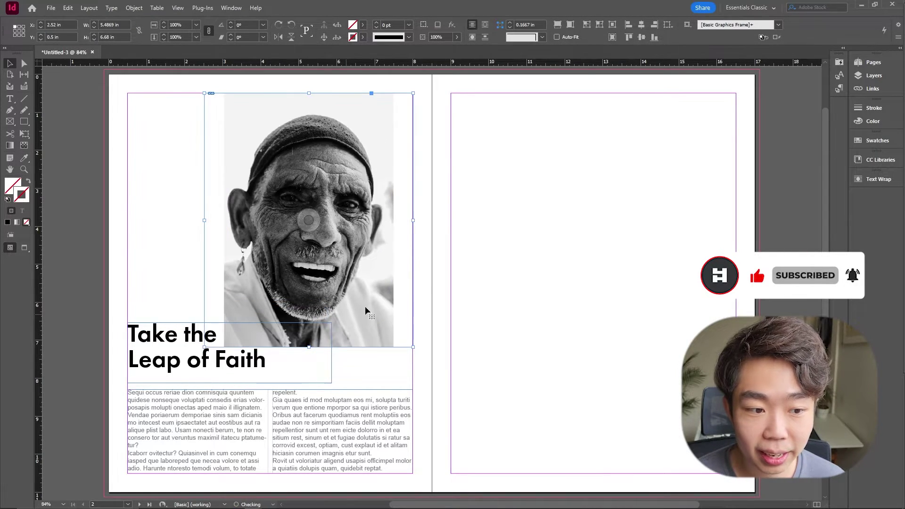
pyautogui.hotkey('ctrl', 'alt', 'shift', 'c')
pyautogui.click(490, 280)
pyautogui.press('w')
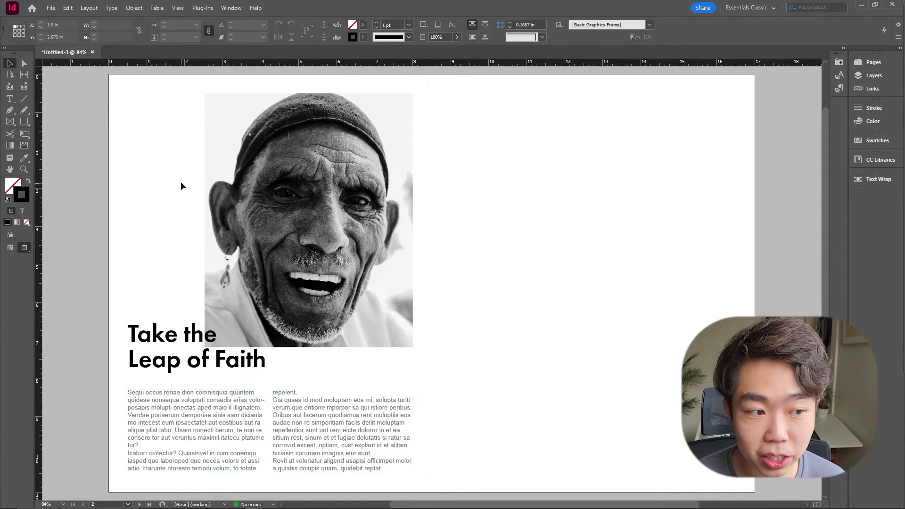
# Step: Add a caption text frame about 5.74 in wide and 0.435 in high over the top of the portrait and fill it with placeholder text
pyautogui.click(10, 98)
pyautogui.moveTo(169, 117); pyautogui.dragTo(189, 125)
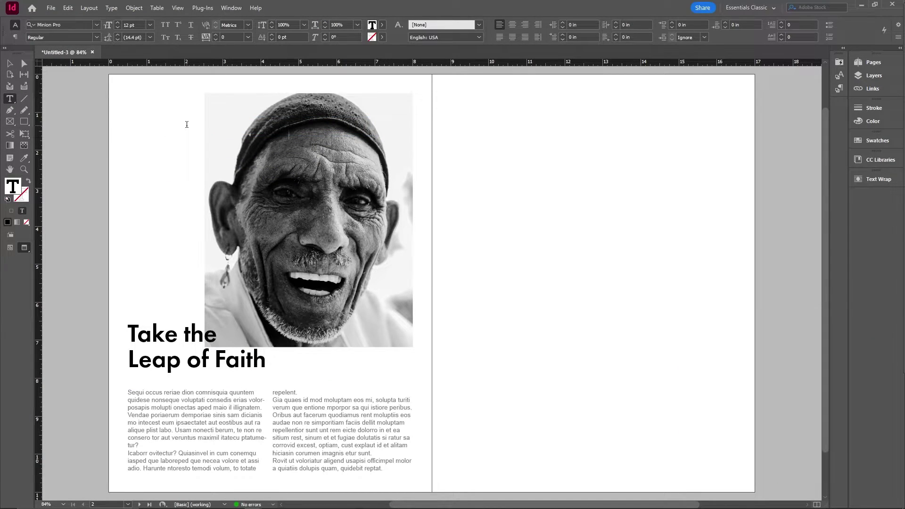
pyautogui.rightClick(186, 124)
pyautogui.click(254, 336)
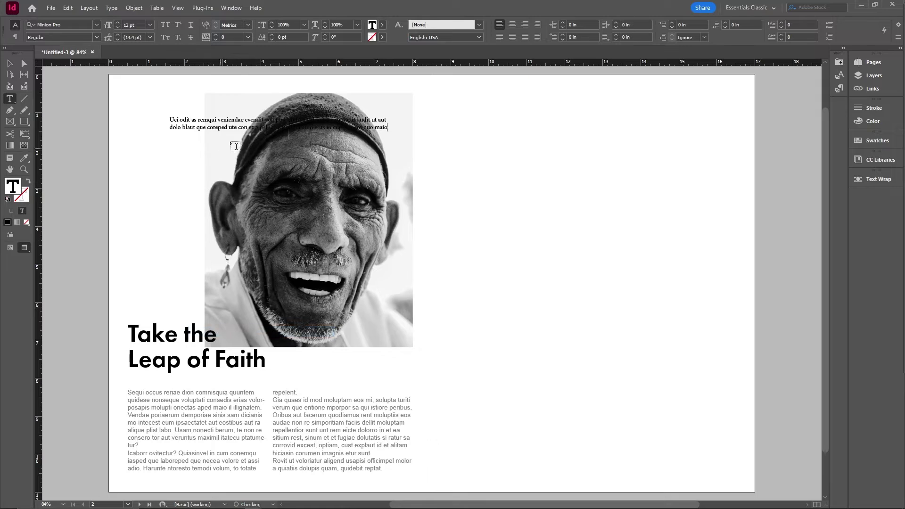
# Step: Set the caption text in Arial Regular and lower its frame's opacity to 50%
pyautogui.hotkey('ctrl', 'a')
pyautogui.click(79, 24)
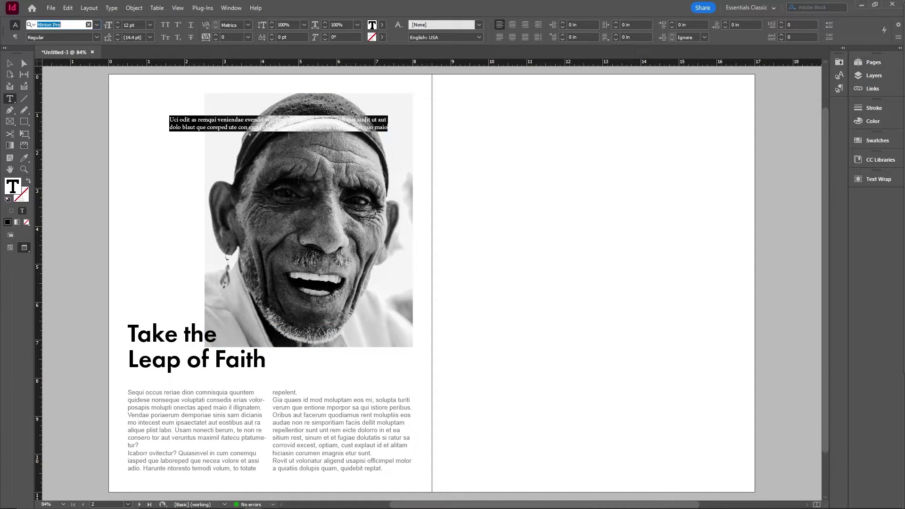
pyautogui.write('arial')
pyautogui.click(99, 195)
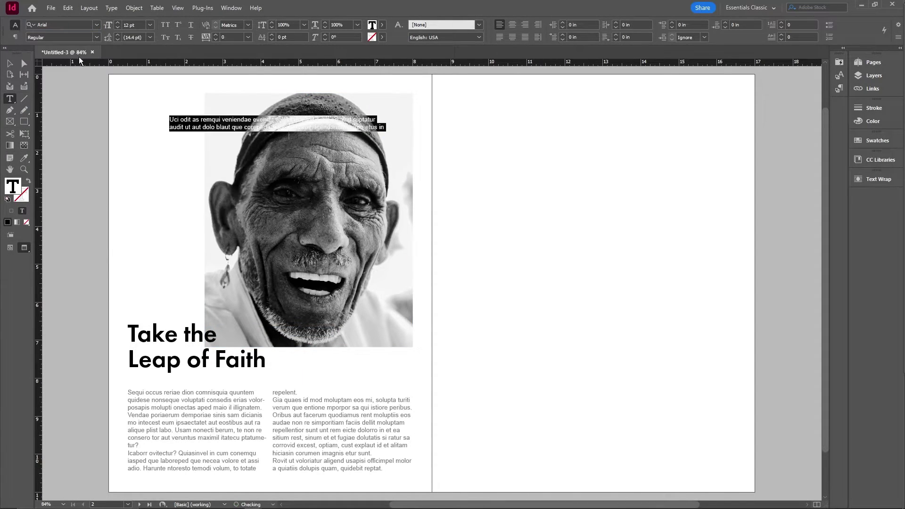
pyautogui.press('Escape')
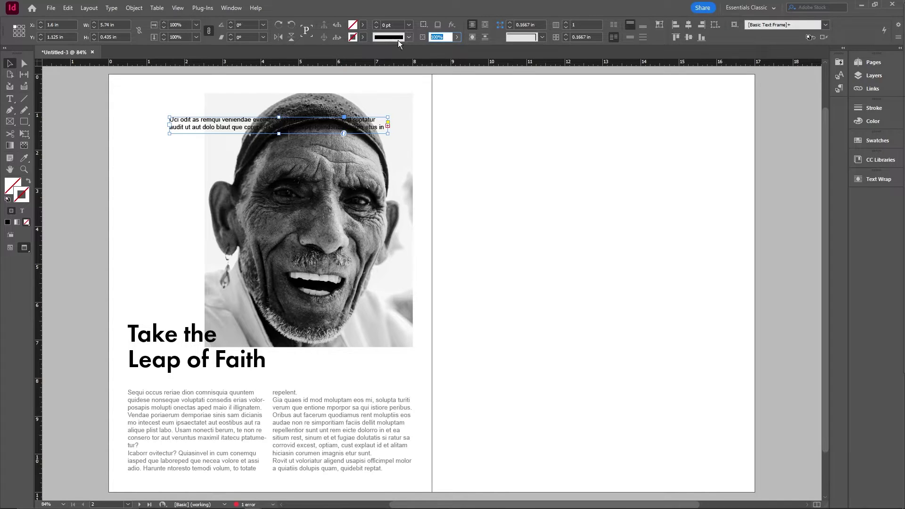
pyautogui.write('50')
pyautogui.press('Return')
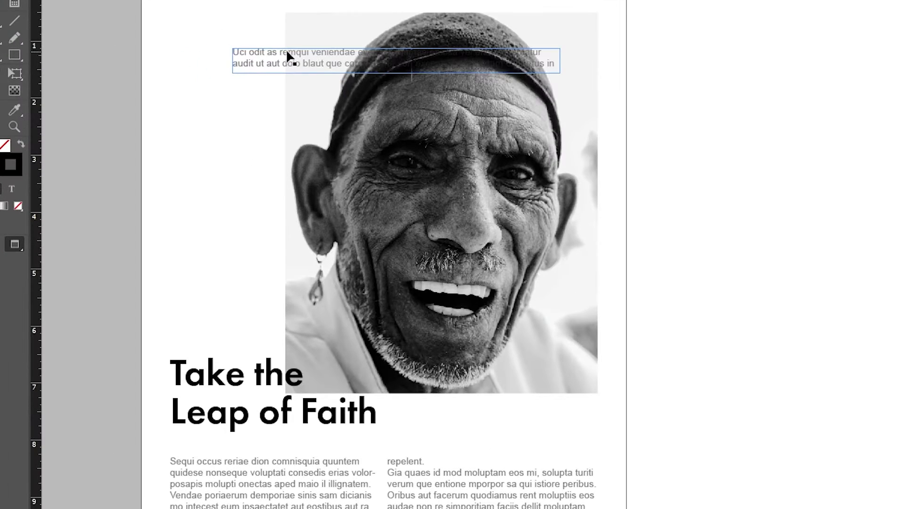
# Step: Rotate the caption frame 90° counterclockwise, align it beside the portrait's left edge at the top margin and shorten it from below
pyautogui.click(288, 57)
pyautogui.moveTo(565, 42); pyautogui.dragTo(270, 129)
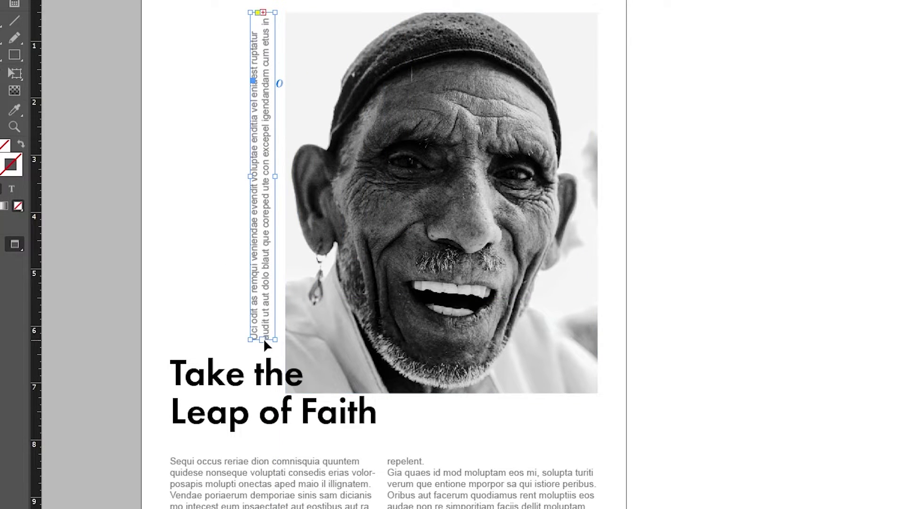
pyautogui.moveTo(263, 338); pyautogui.dragTo(269, 284)
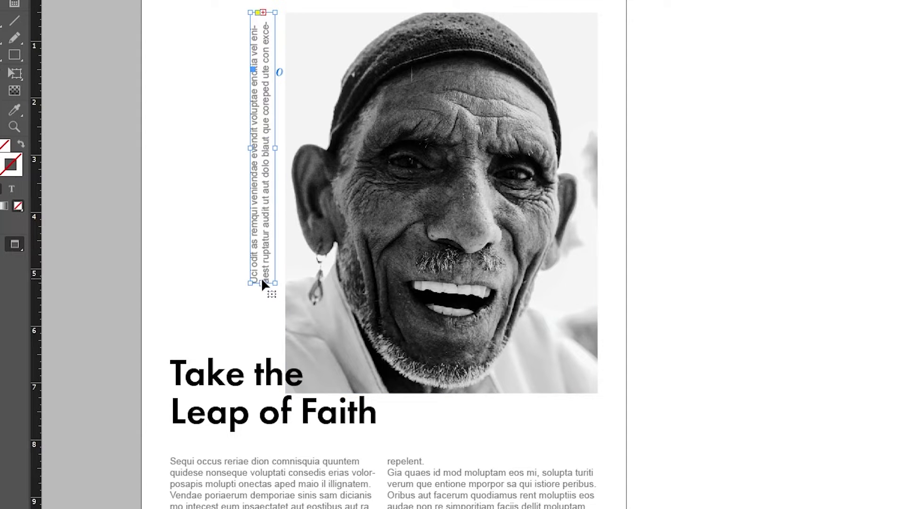
pyautogui.click(207, 259)
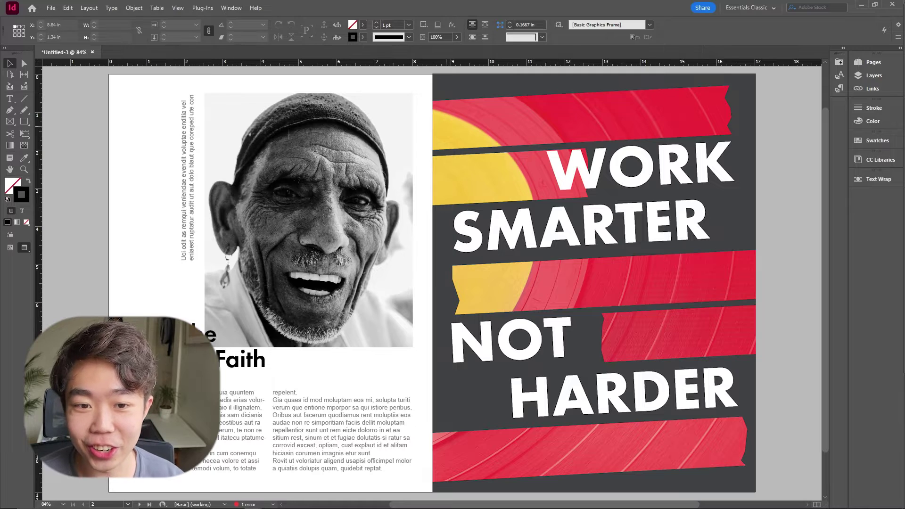
# Step: Leave Preview mode and create guides for 7 rows fitted to the margins, removing existing ruler guides
pyautogui.press('w')
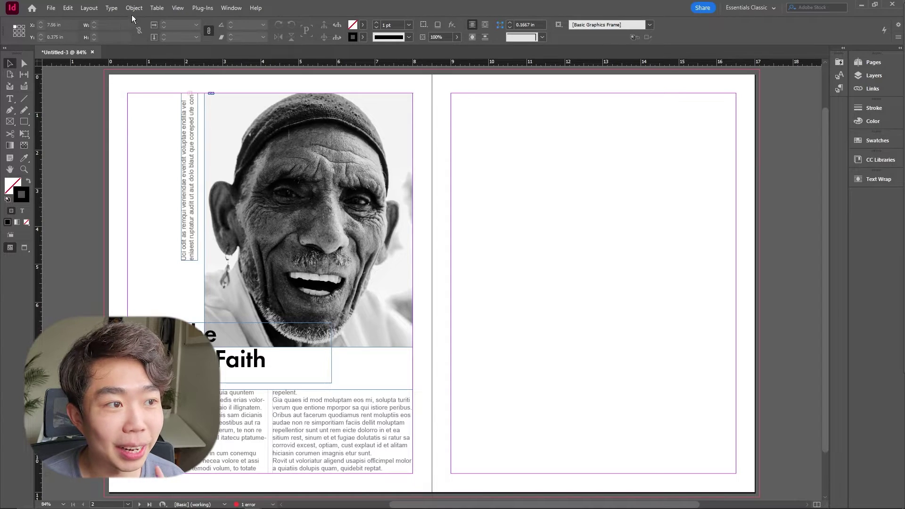
pyautogui.click(96, 10)
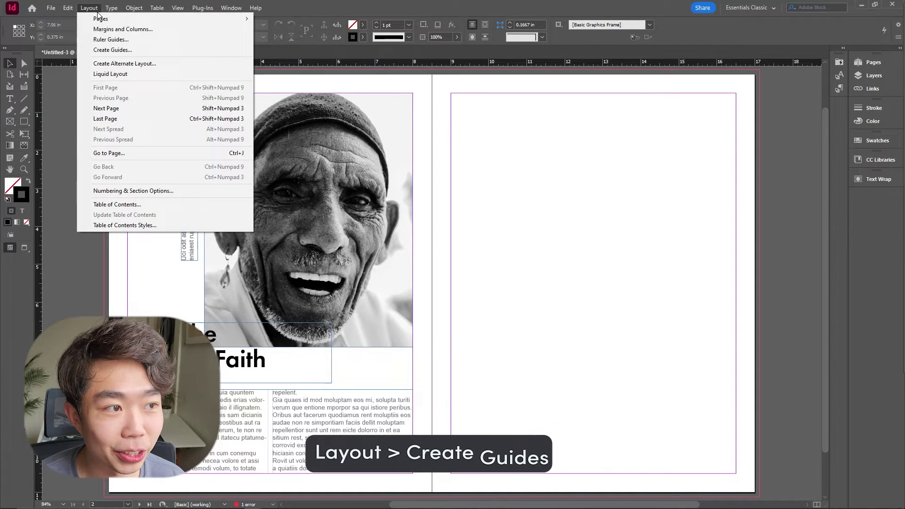
pyautogui.click(132, 50)
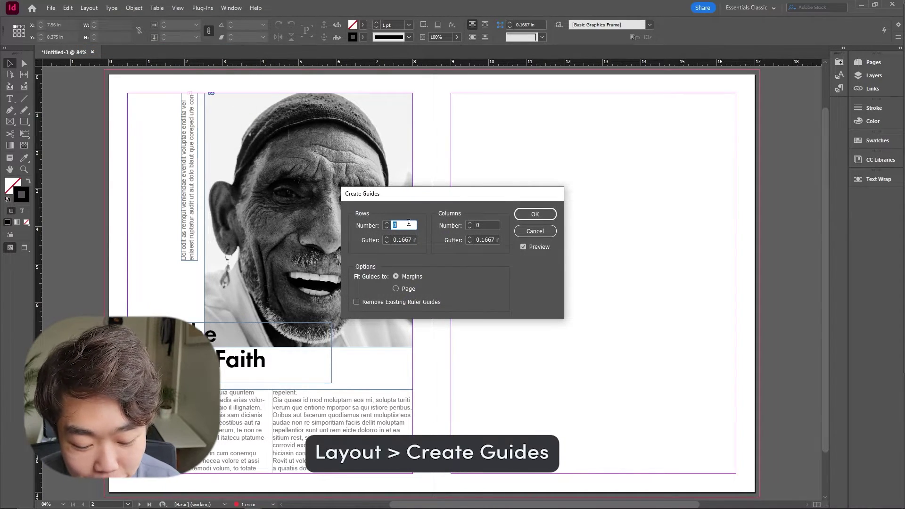
pyautogui.write('7')
pyautogui.click(355, 302)
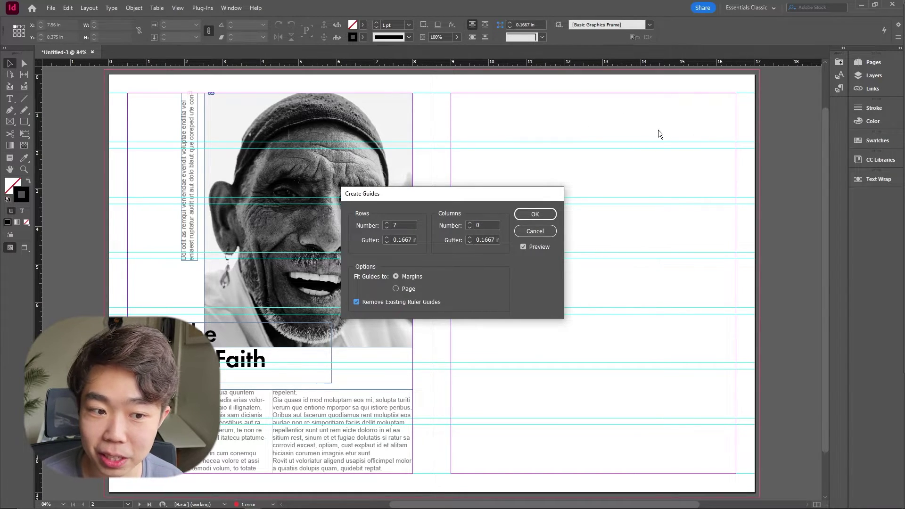
pyautogui.click(537, 217)
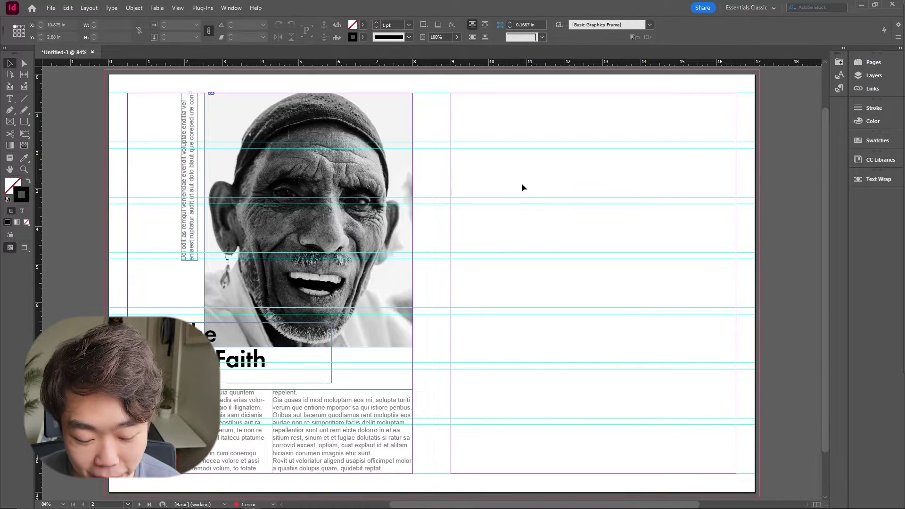
# Step: Draw a closed strip with straight long edges and jagged torn ends across the first guide row of the facing page, using the Pen tool
pyautogui.press('p')
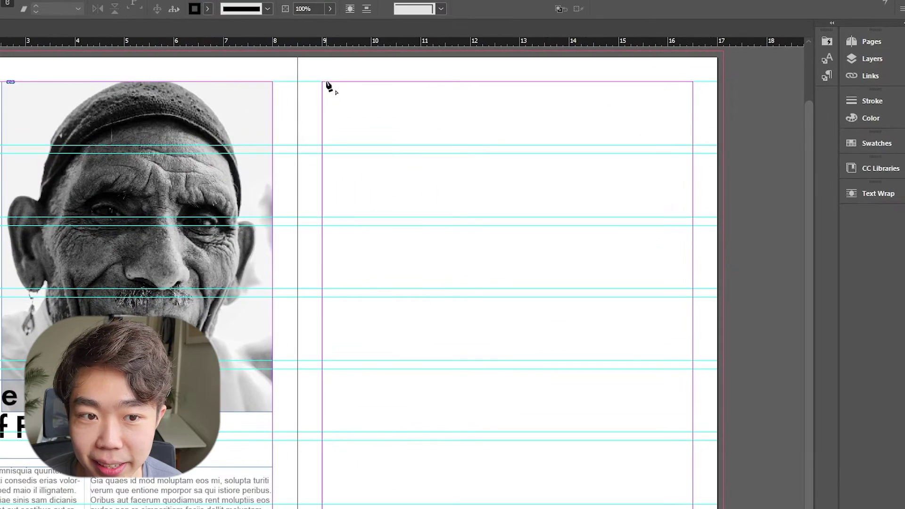
pyautogui.click(323, 82)
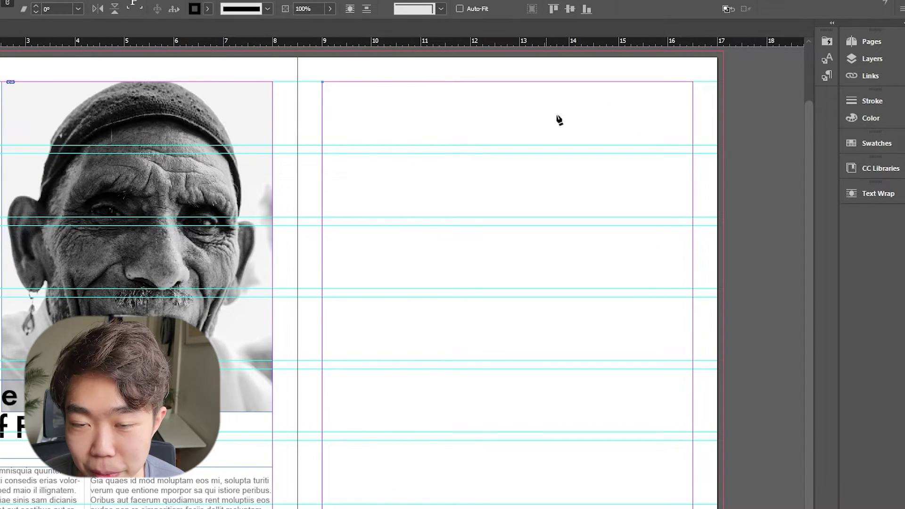
pyautogui.click(693, 82)
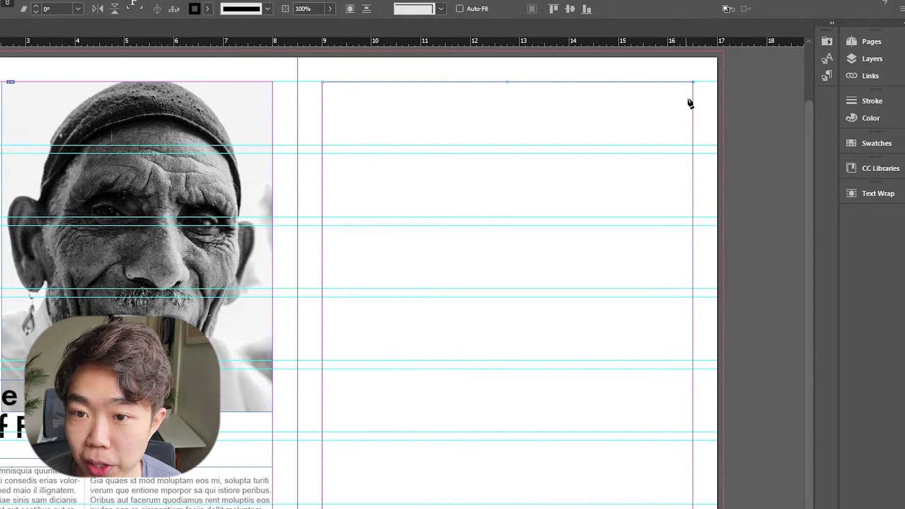
pyautogui.click(687, 98)
pyautogui.click(692, 111)
pyautogui.click(692, 124)
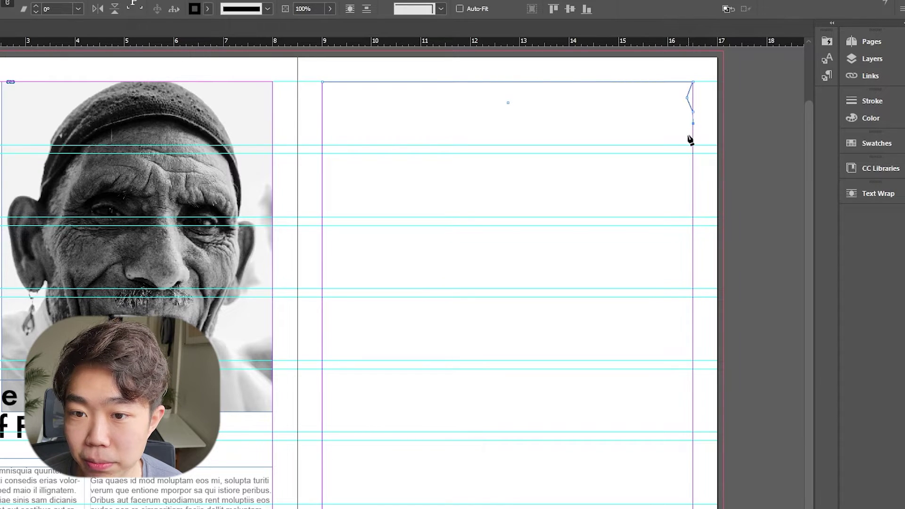
pyautogui.click(688, 134)
pyautogui.click(693, 145)
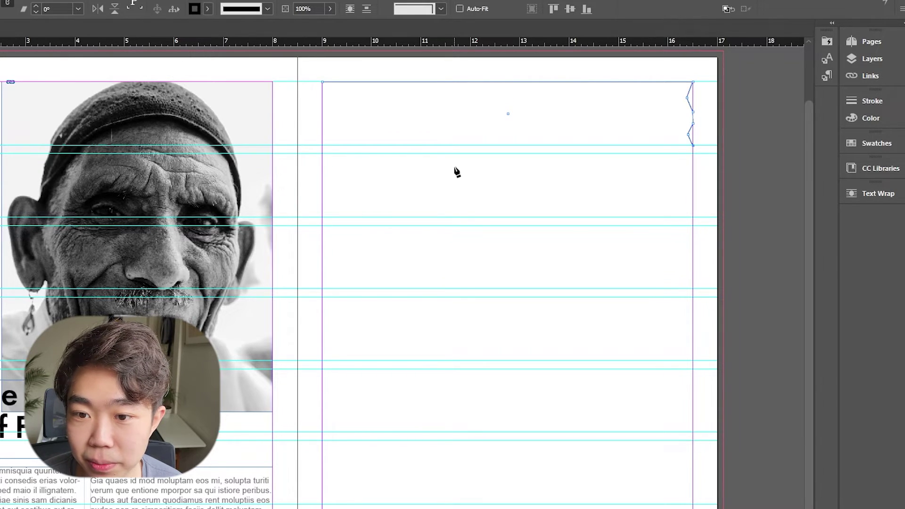
pyautogui.click(323, 145)
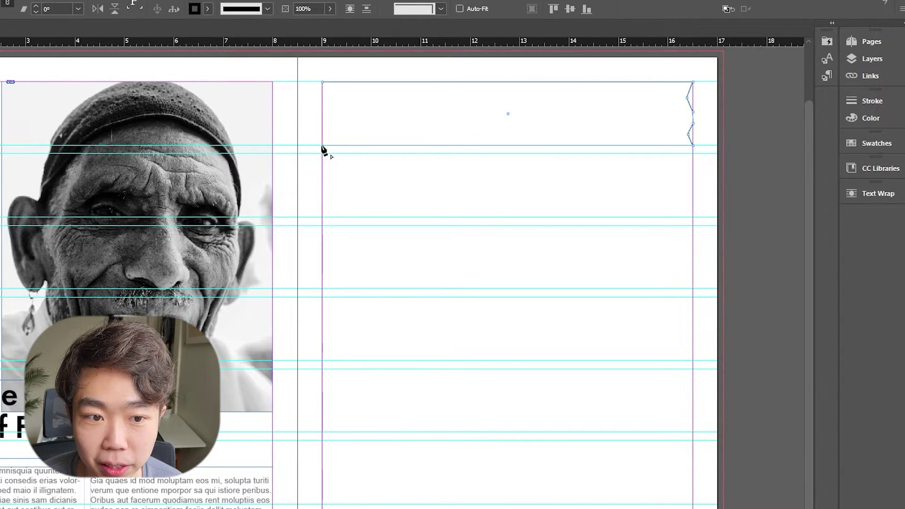
pyautogui.click(326, 122)
pyautogui.click(317, 109)
pyautogui.click(324, 93)
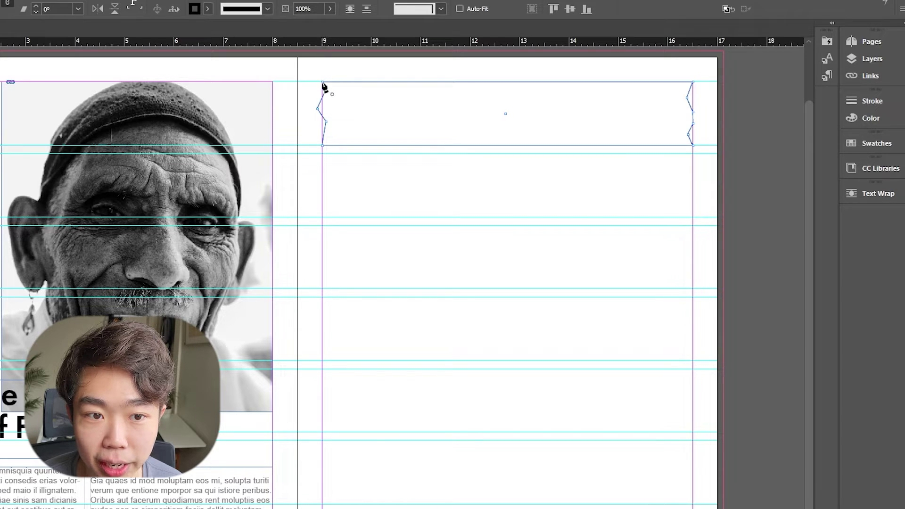
pyautogui.click(323, 82)
pyautogui.press('v')
pyautogui.click(487, 176)
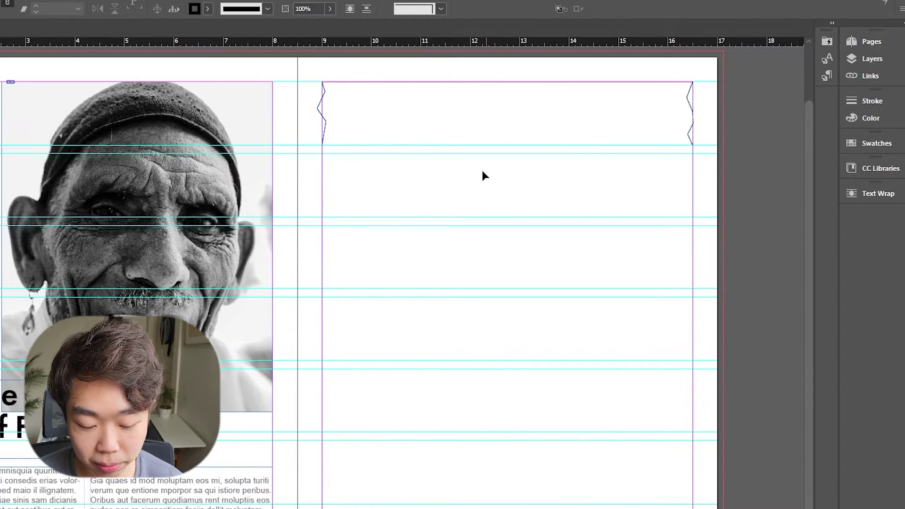
# Step: Draw a second torn-ended strip with the Pen tool between the margins of the second guide row, with differently placed jags
pyautogui.press('\\')
pyautogui.moveTo(325, 154); pyautogui.dragTo(700, 174)
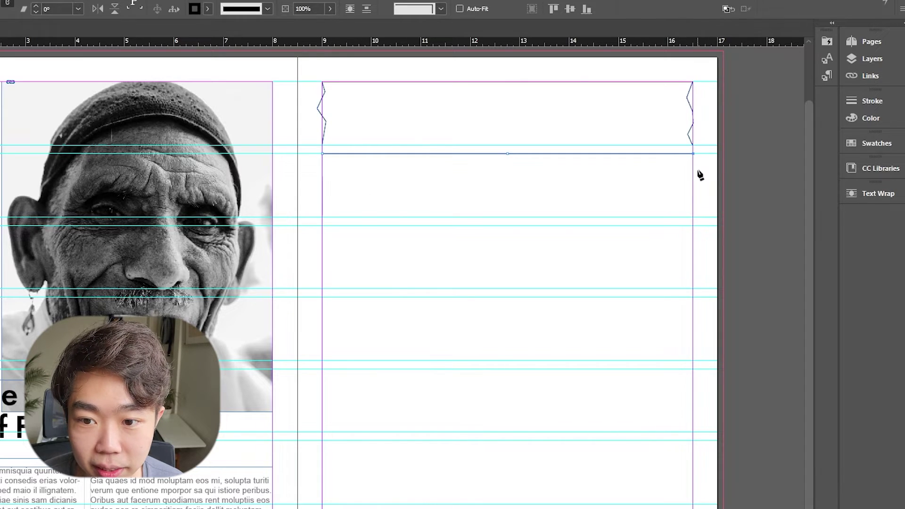
pyautogui.click(697, 170)
pyautogui.click(694, 199)
pyautogui.click(689, 210)
pyautogui.click(692, 217)
pyautogui.click(322, 217)
pyautogui.click(327, 195)
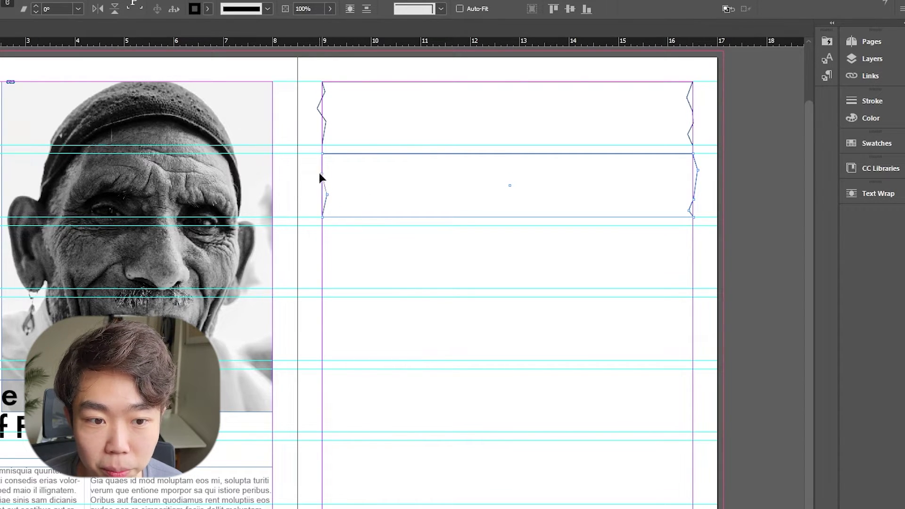
pyautogui.click(322, 154)
pyautogui.keyDown('ctrl'); pyautogui.click(468, 245); pyautogui.keyUp('ctrl')
# Step: Draw a third torn-ended strip about 7.64 in wide and 1.30 in high in the third guide row with the Pen tool
pyautogui.click(323, 225)
pyautogui.click(329, 240)
pyautogui.click(317, 258)
pyautogui.click(322, 274)
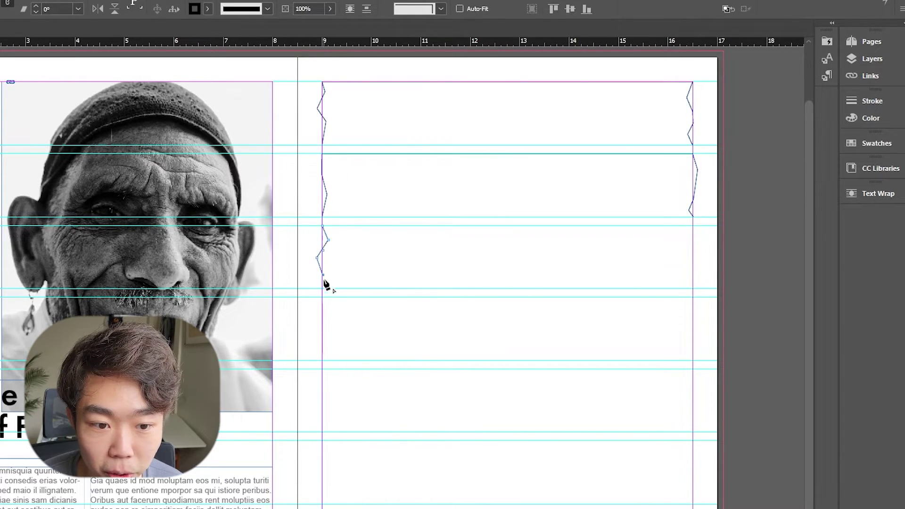
pyautogui.click(692, 289)
pyautogui.click(697, 273)
pyautogui.click(688, 243)
pyautogui.click(692, 226)
pyautogui.click(322, 226)
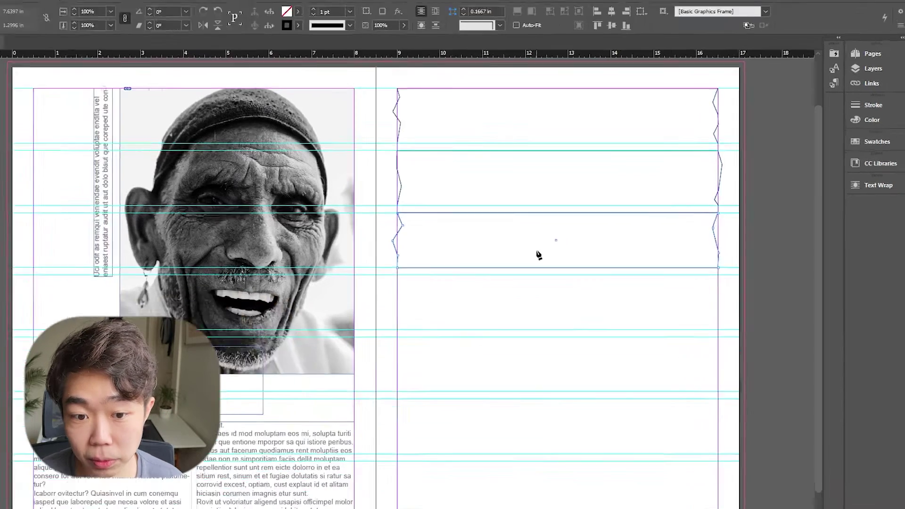
pyautogui.keyDown('ctrl'); pyautogui.click(550, 288); pyautogui.keyUp('ctrl')
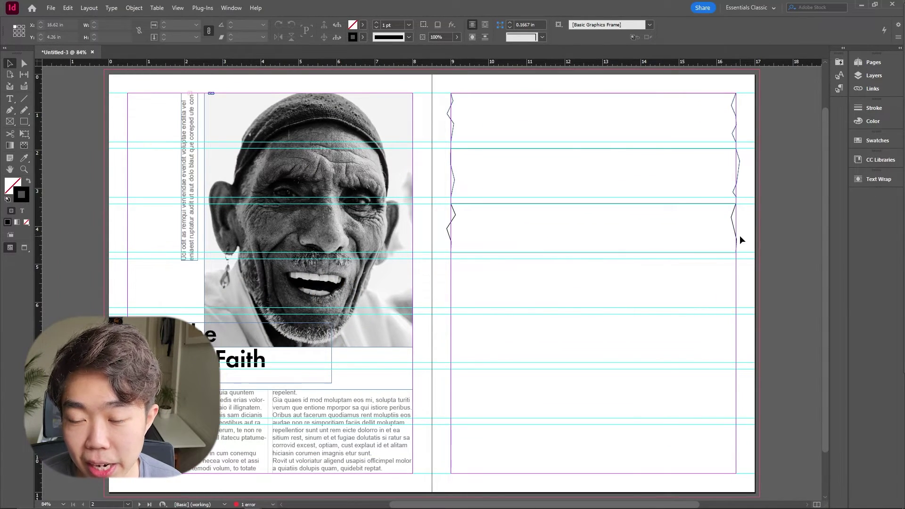
# Step: Fill guide rows 4 to 7 with turned copies of the three drawn strips for varied torn edges, and preview the spread
pyautogui.moveTo(746, 227); pyautogui.dragTo(708, 115)
pyautogui.moveTo(734, 144); pyautogui.dragTo(732, 307)
pyautogui.moveTo(742, 258); pyautogui.dragTo(477, 374)
pyautogui.click(760, 293)
pyautogui.press('w')
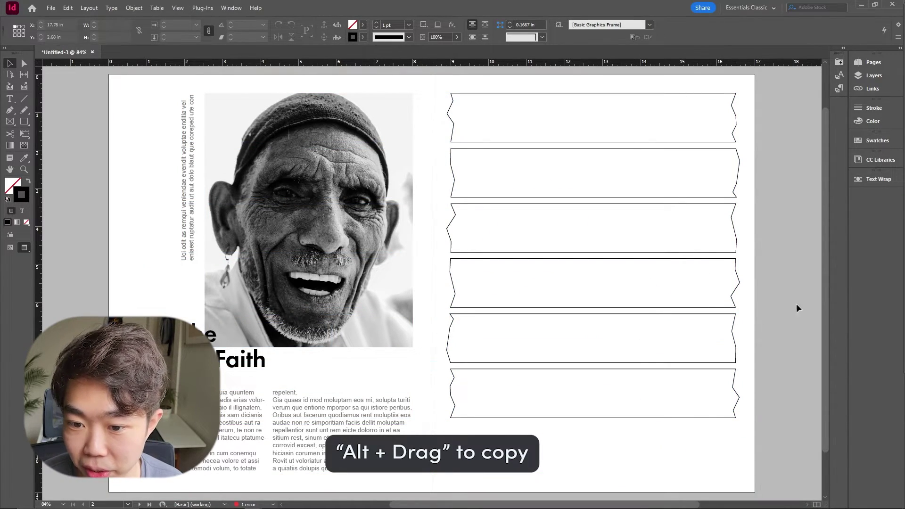
pyautogui.press('w')
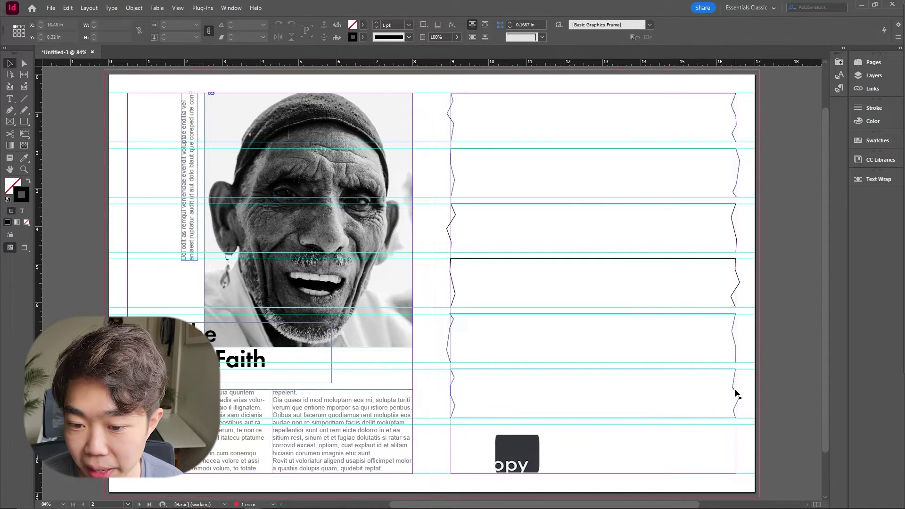
pyautogui.moveTo(733, 338); pyautogui.dragTo(507, 461)
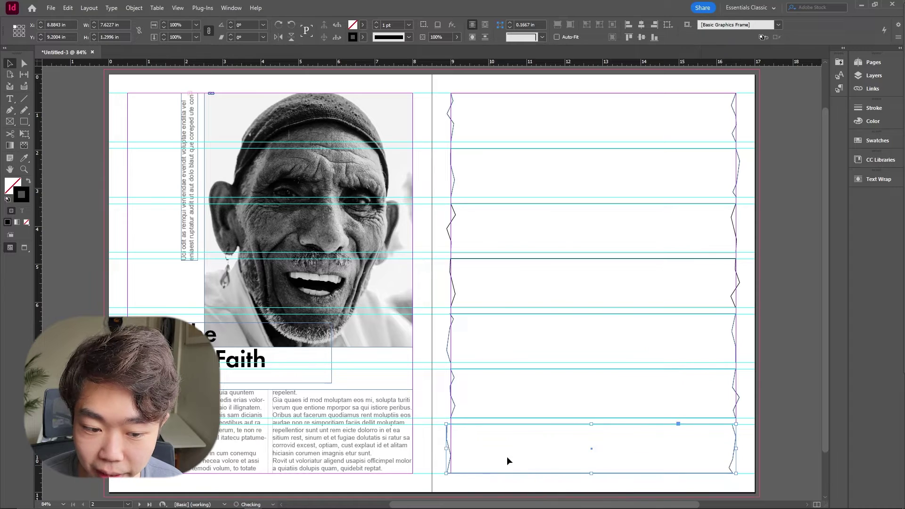
pyautogui.click(749, 349)
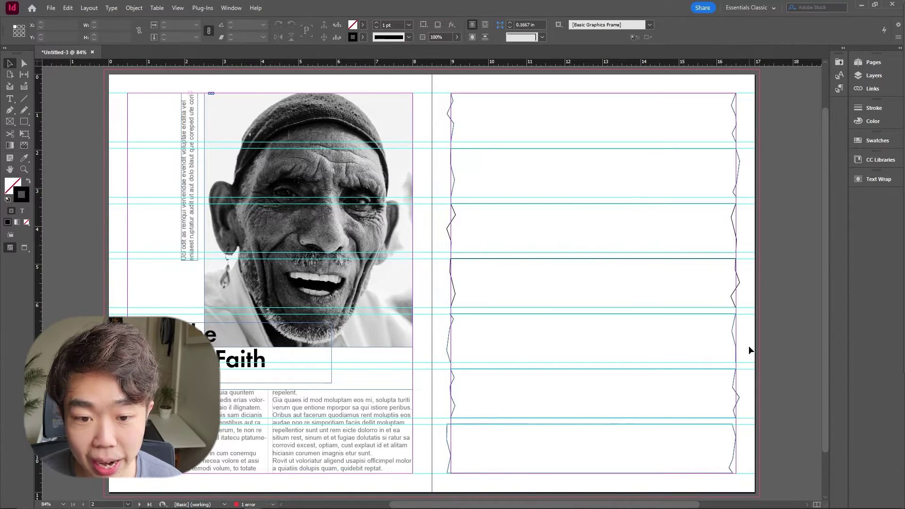
pyautogui.press('w')
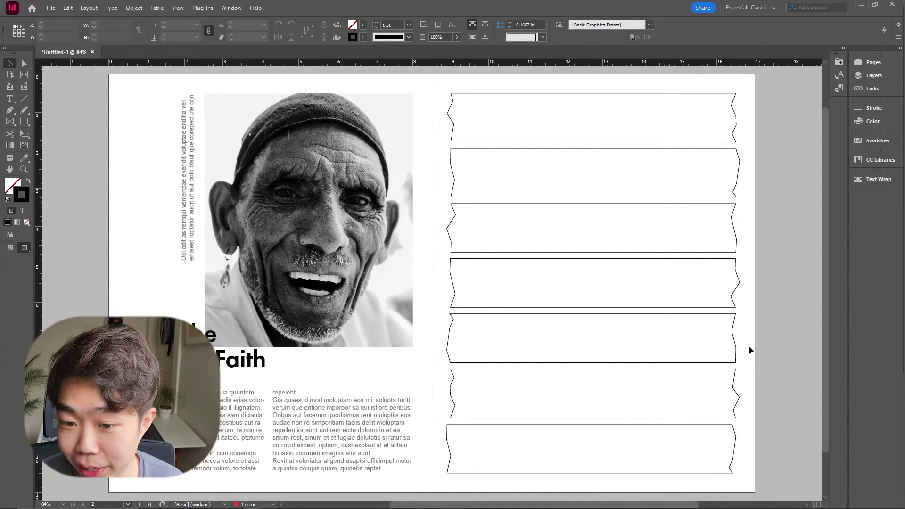
# Step: Swap fill and stroke on all seven strips to make them solid black without an outline
pyautogui.moveTo(748, 448); pyautogui.dragTo(688, 124)
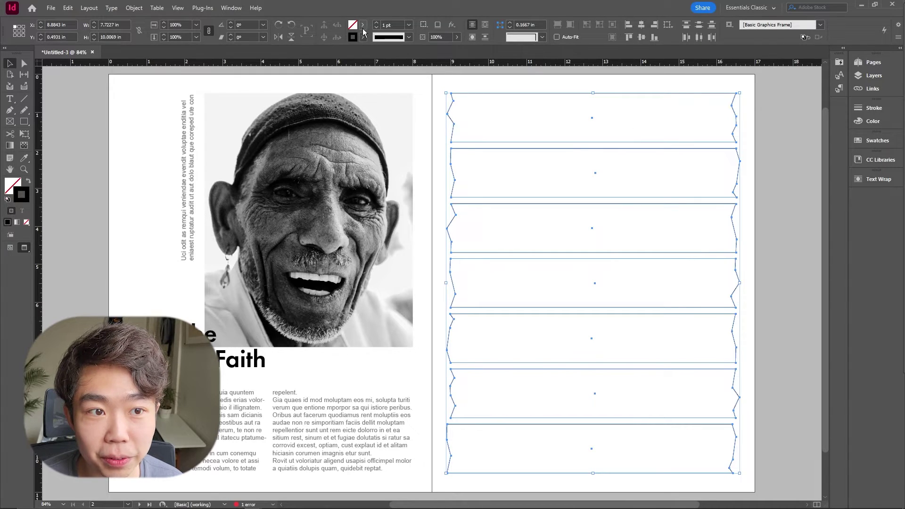
pyautogui.click(29, 181)
pyautogui.click(781, 211)
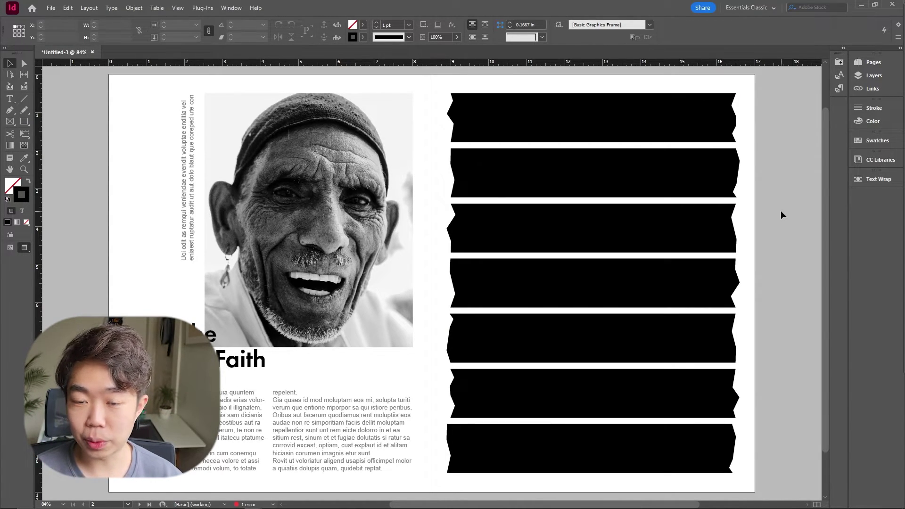
pyautogui.click(705, 186)
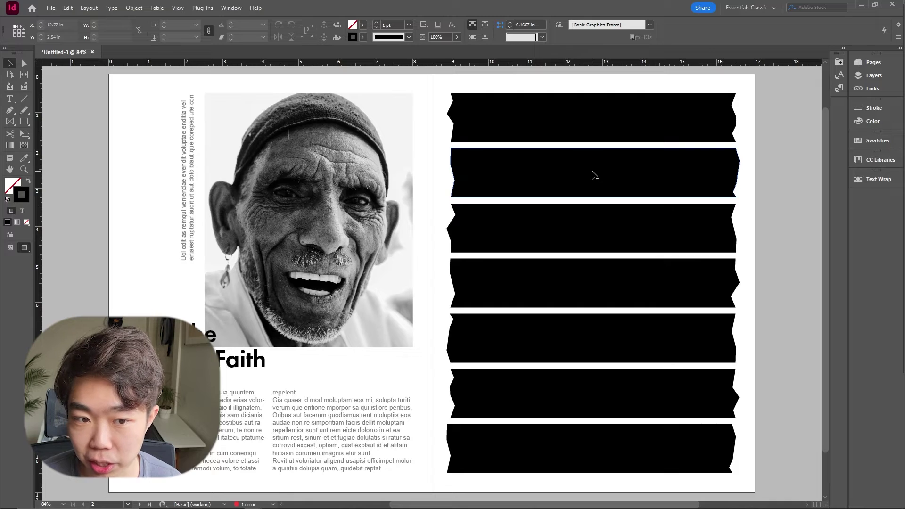
pyautogui.hotkey('ctrl', 'alt', 'v')
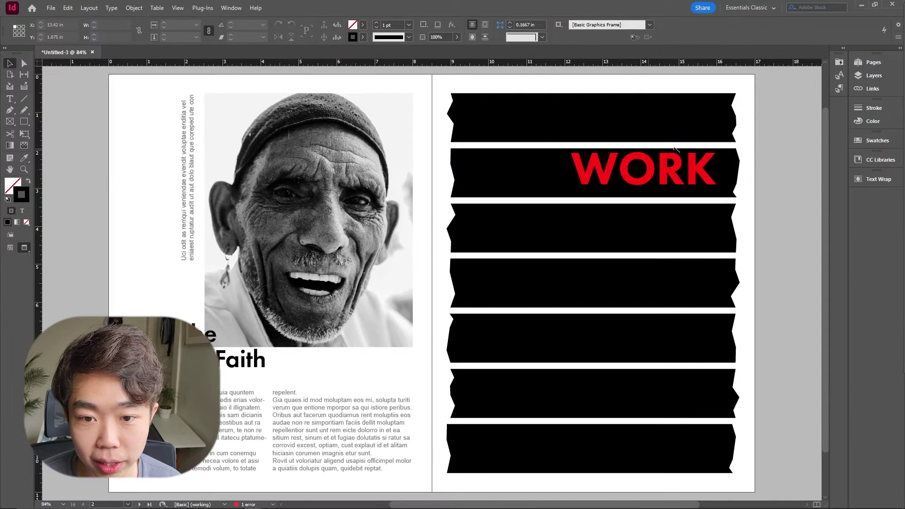
pyautogui.click(606, 214)
pyautogui.hotkey('ctrl', 'alt', 'v')
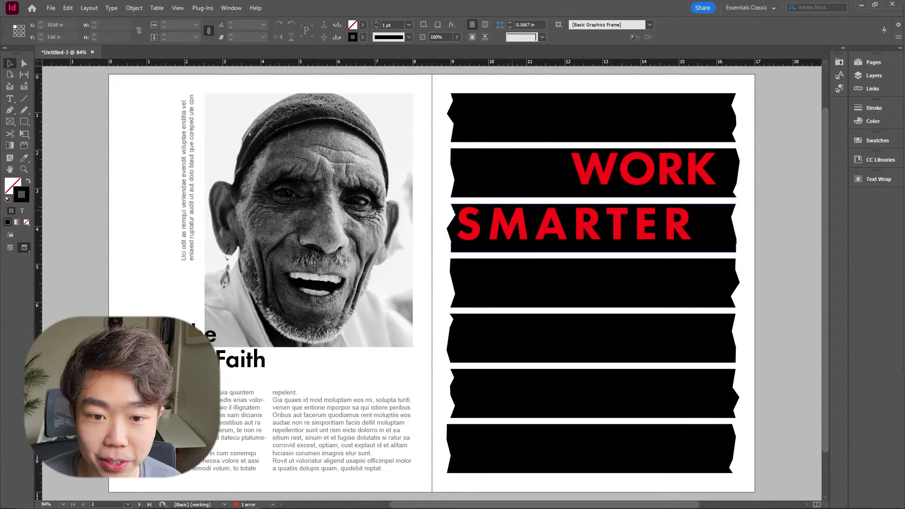
pyautogui.click(485, 323)
pyautogui.hotkey('ctrl', 'alt', 'v')
pyautogui.click(590, 395)
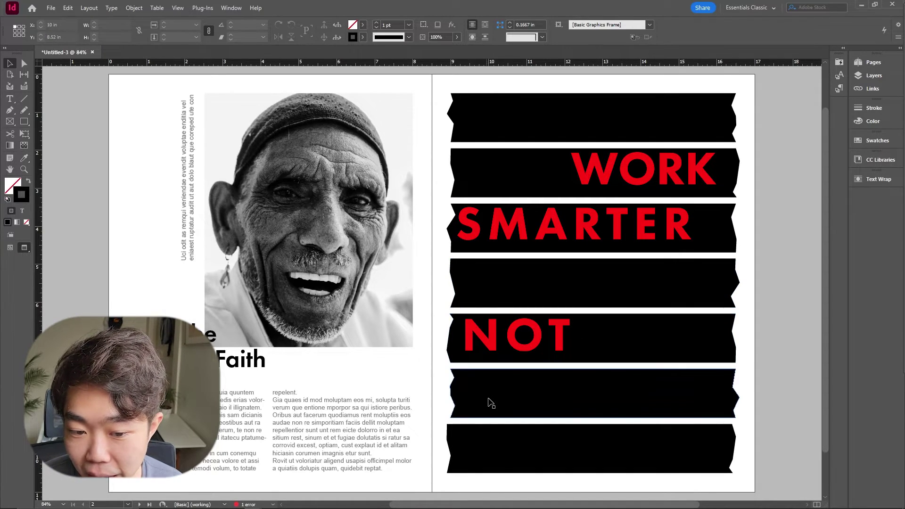
pyautogui.hotkey('ctrl', 'alt', 'v')
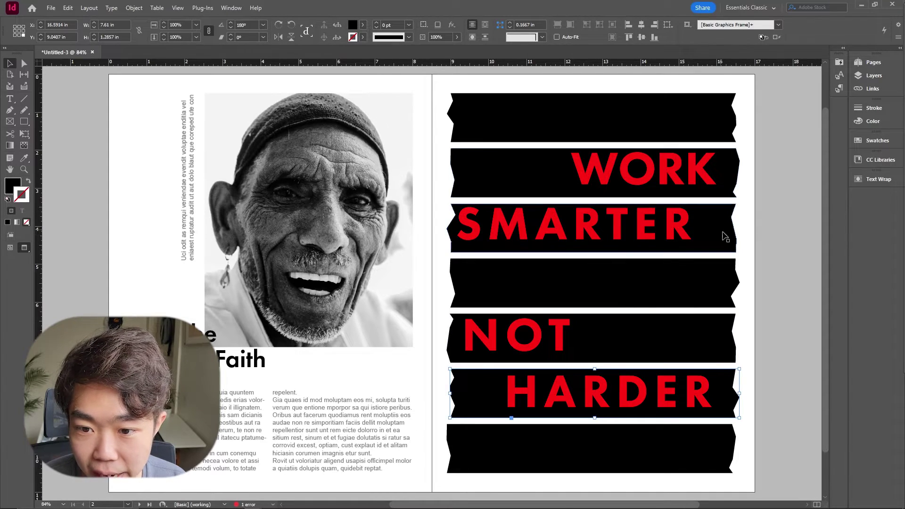
# Step: Delete the third and sixth black strips to open gaps for lettering
pyautogui.hotkey('ctrl', 'shift', 'a')
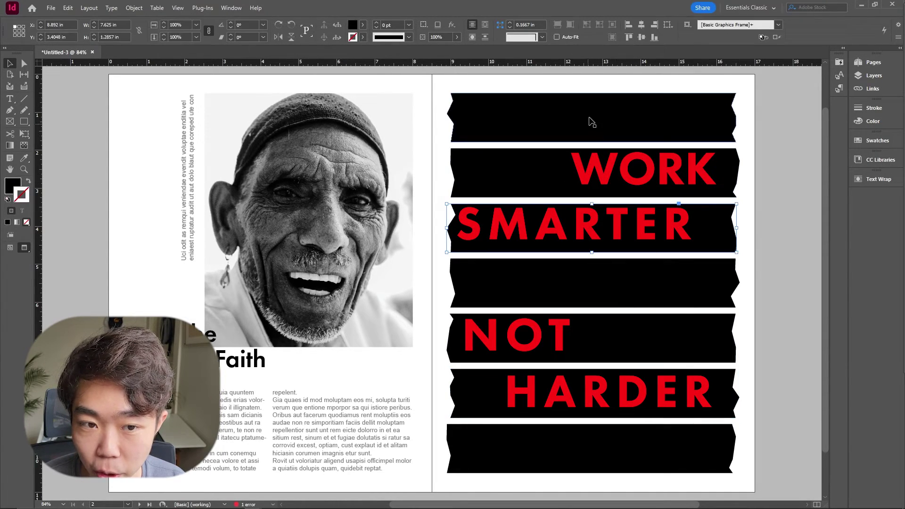
pyautogui.hotkey('ctrl', 'z')
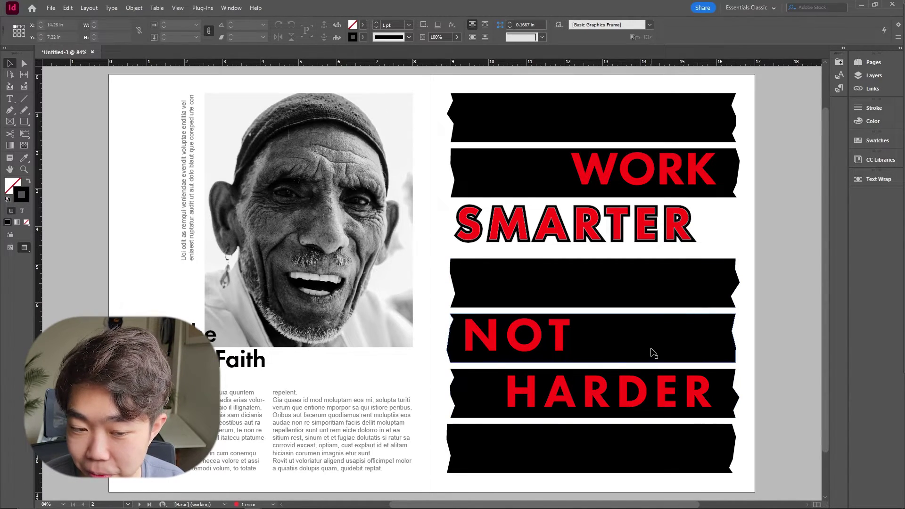
pyautogui.click(657, 393)
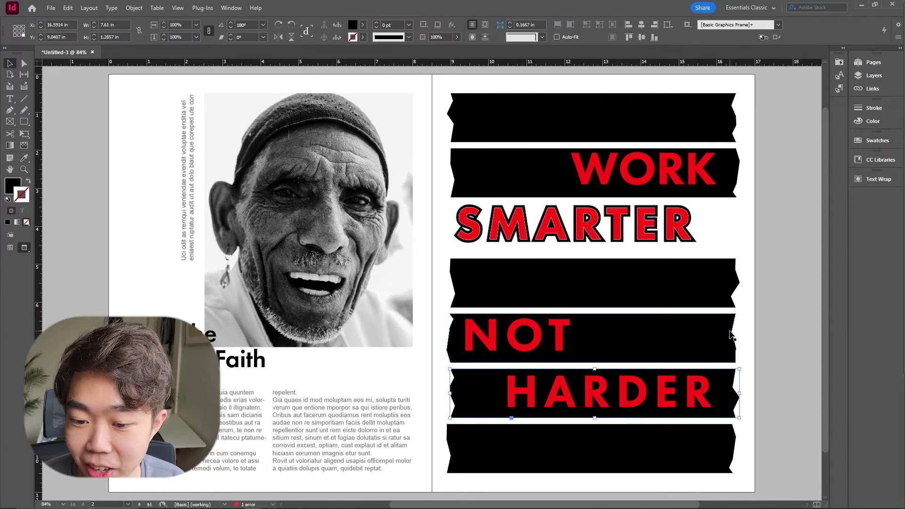
pyautogui.press('Delete')
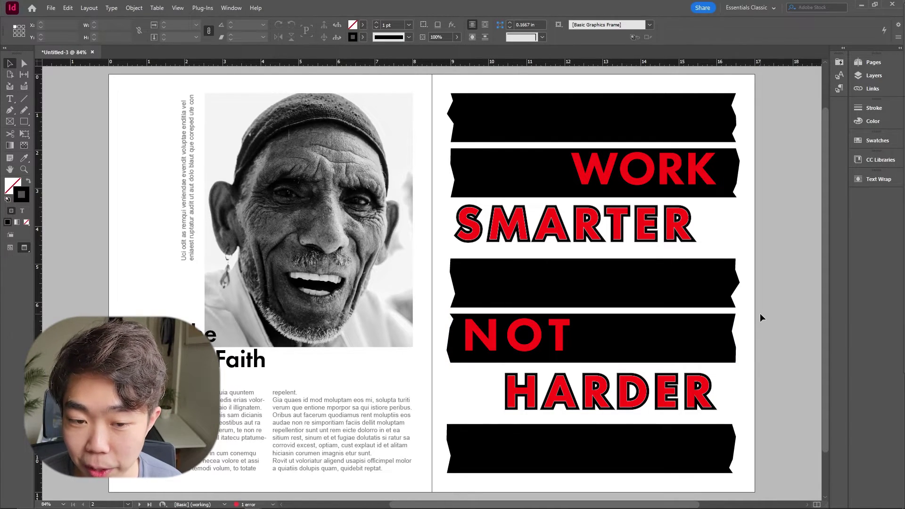
# Step: Shorten the second strip from its right end to about 3.71 in wide and the fifth strip from its left end to about half width
pyautogui.click(705, 191)
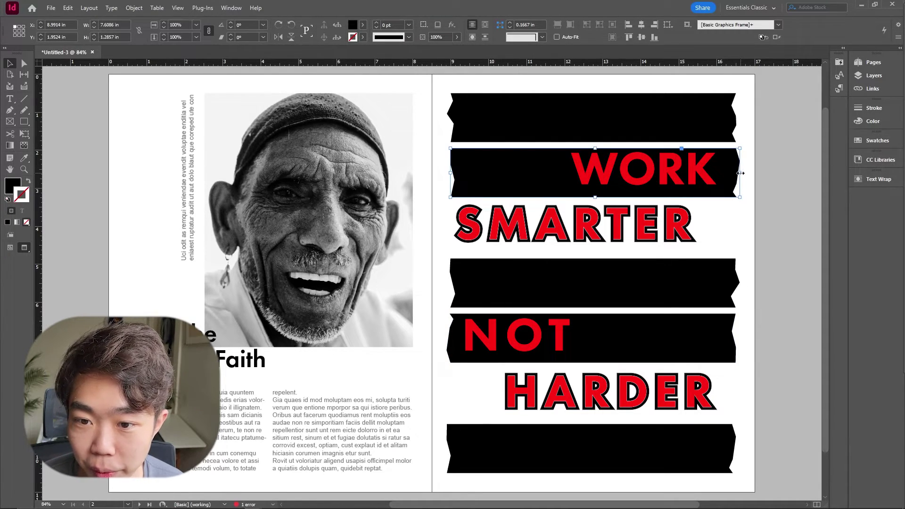
pyautogui.moveTo(740, 173); pyautogui.dragTo(591, 181)
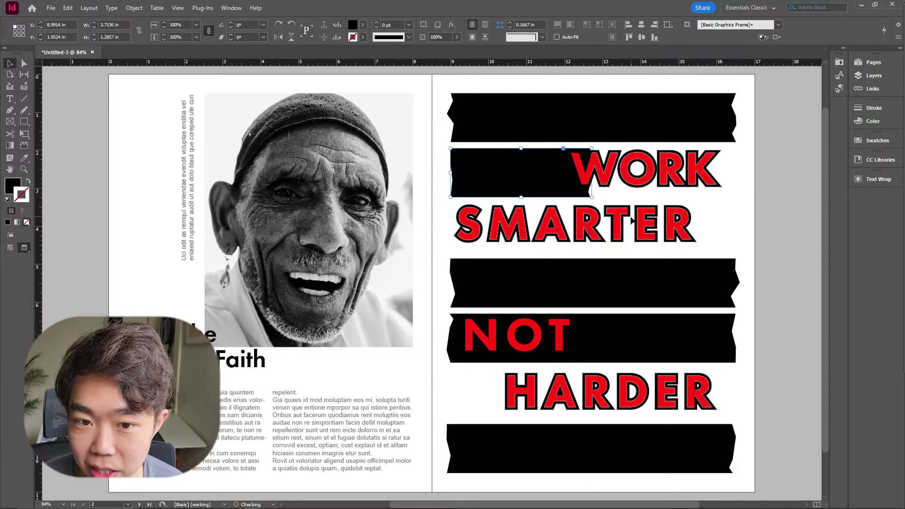
pyautogui.click(447, 343)
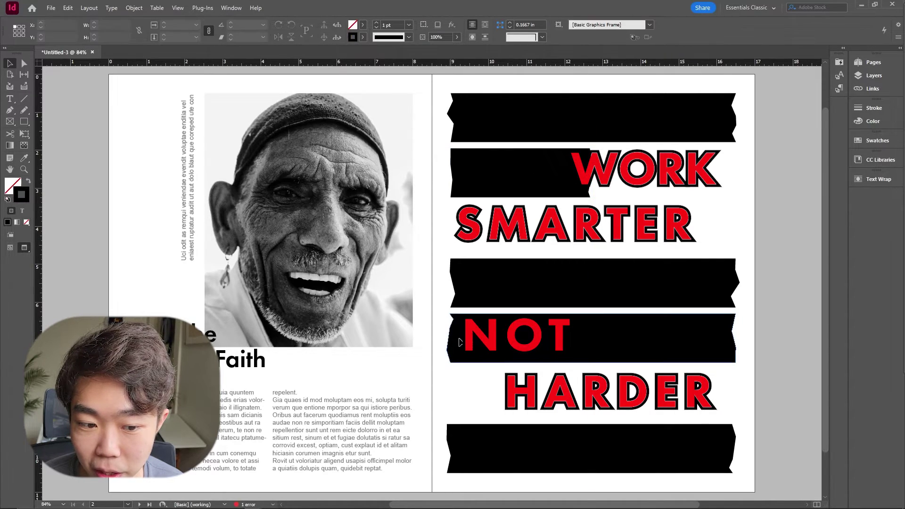
pyautogui.click(460, 341)
pyautogui.moveTo(448, 338); pyautogui.dragTo(595, 338)
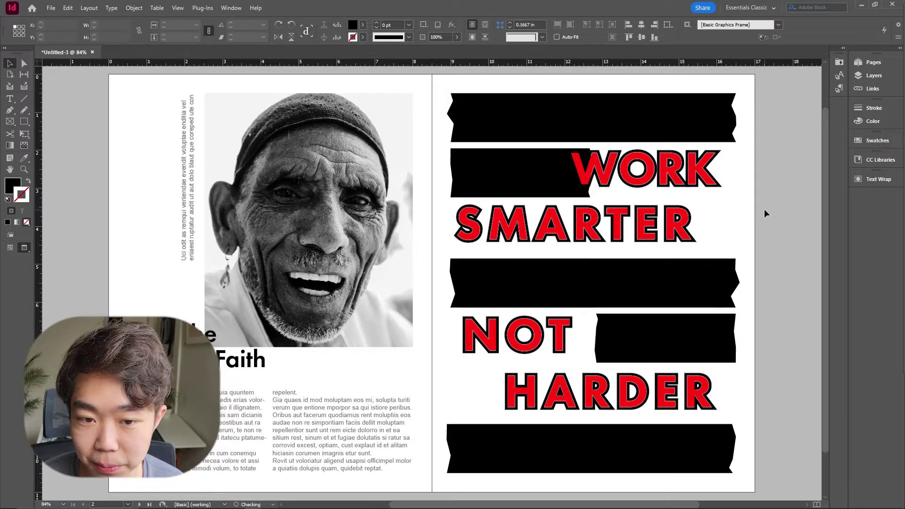
pyautogui.hotkey('shift', 'x')
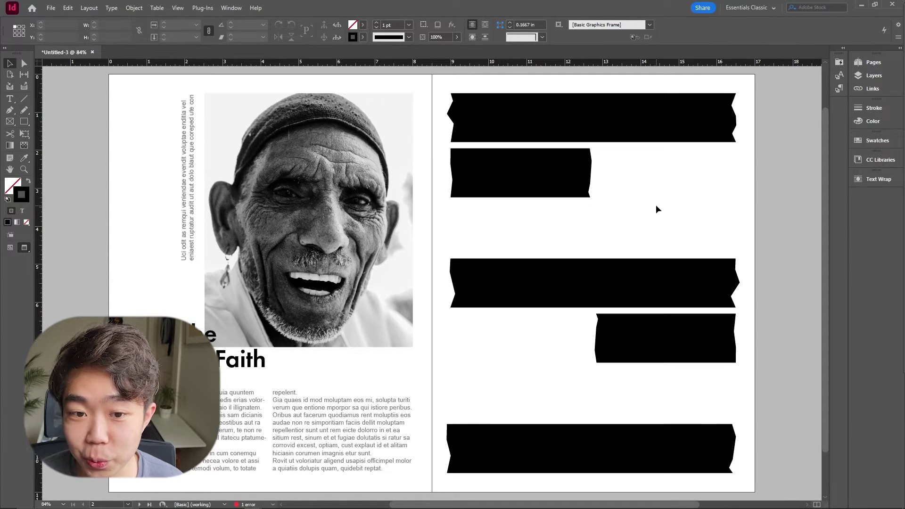
# Step: Switch to the LYH Studio resources site and look through the InDesign Quick Start Guide post, including its template download section
pyautogui.click(9, 100)
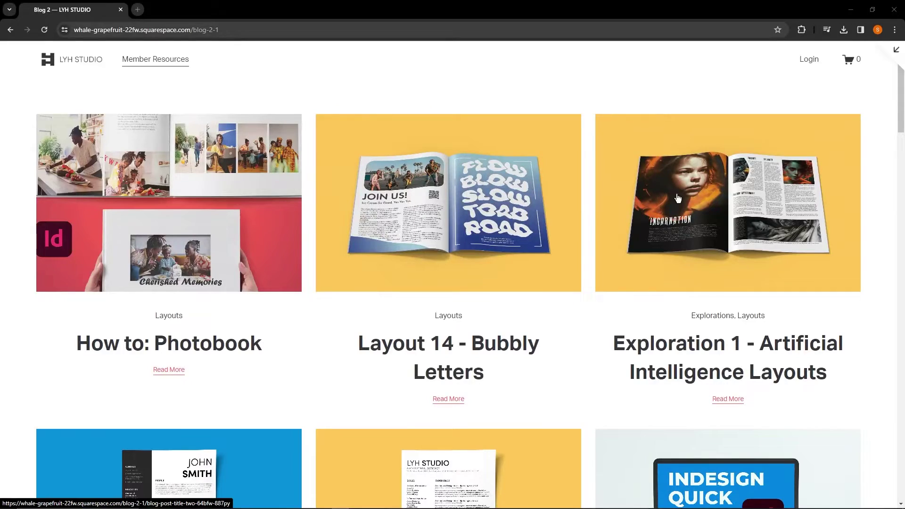
pyautogui.scroll(-10, 788, 237)
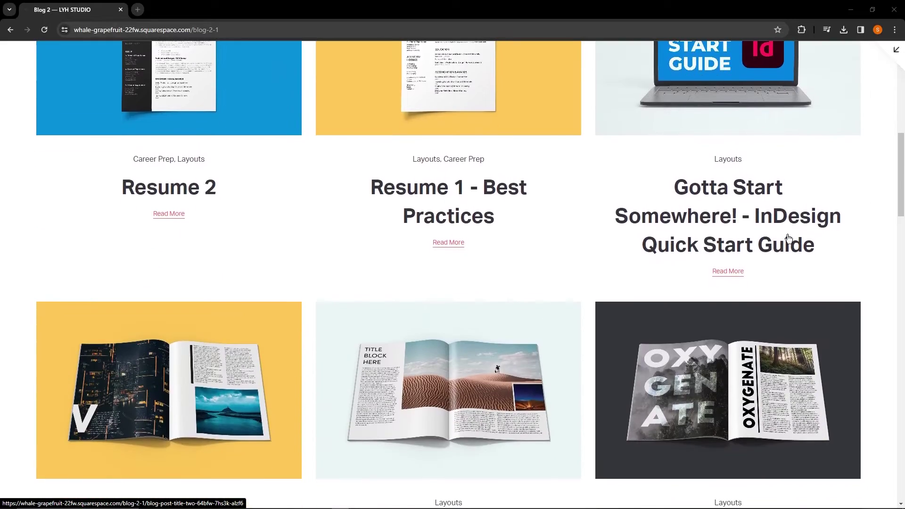
pyautogui.click(789, 237)
pyautogui.scroll(-4, 525, 240)
pyautogui.scroll(4, 535, 252)
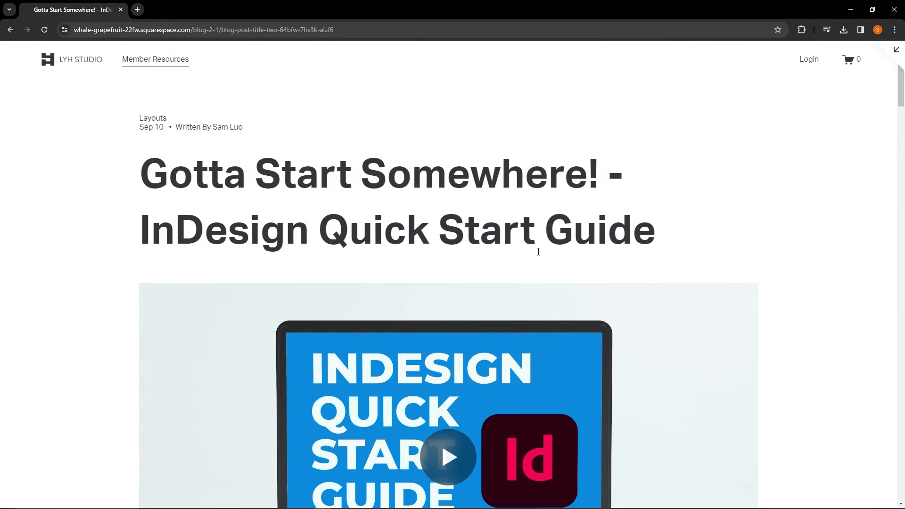
pyautogui.scroll(-10, 537, 251)
pyautogui.click(753, 198)
pyautogui.click(753, 286)
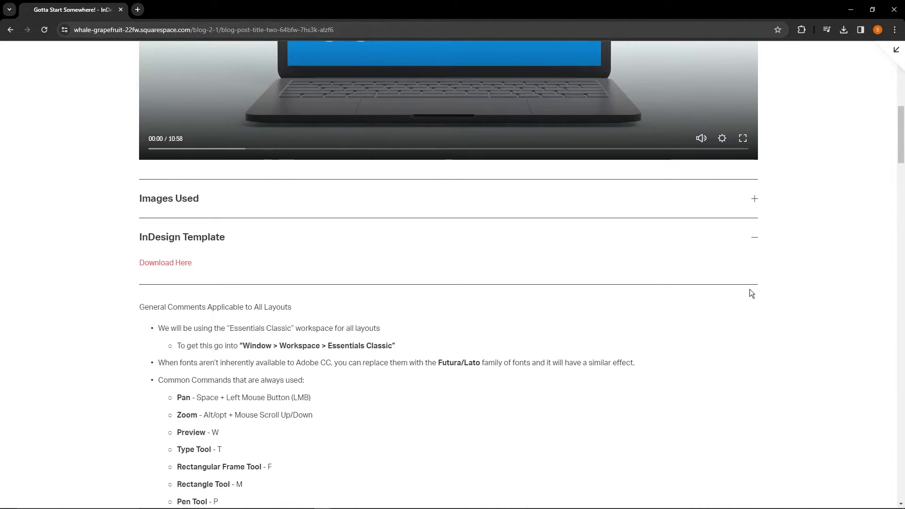
pyautogui.scroll(-14, 222, 287)
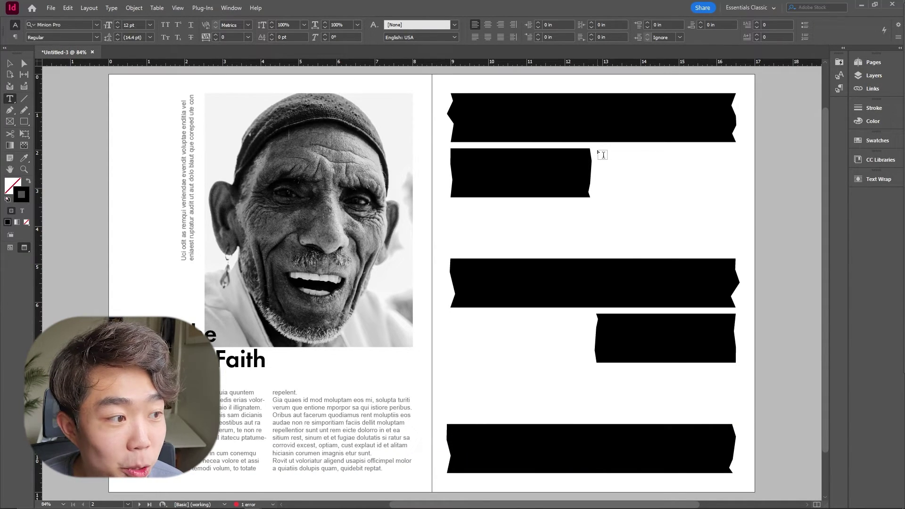
# Step: Show the guides and add a text frame reading WORK in the gap beside the shortened second strip
pyautogui.press('w')
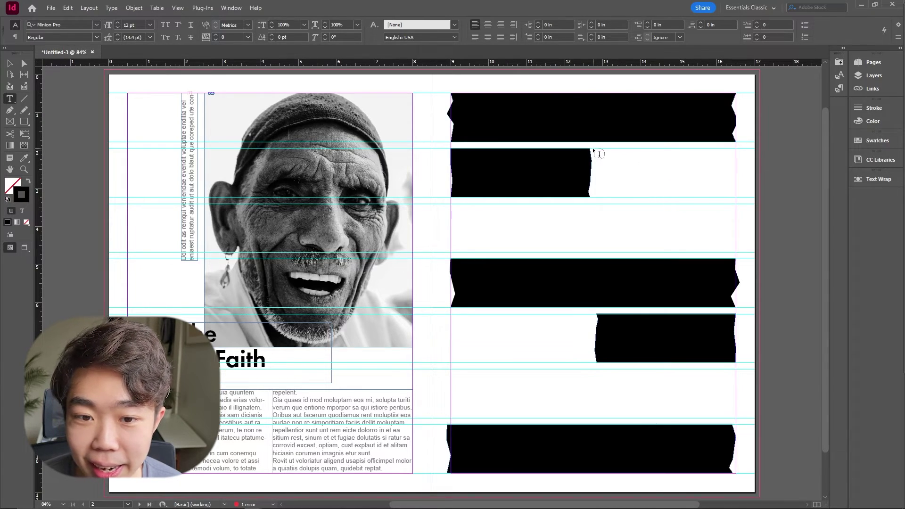
pyautogui.moveTo(596, 149); pyautogui.dragTo(735, 197)
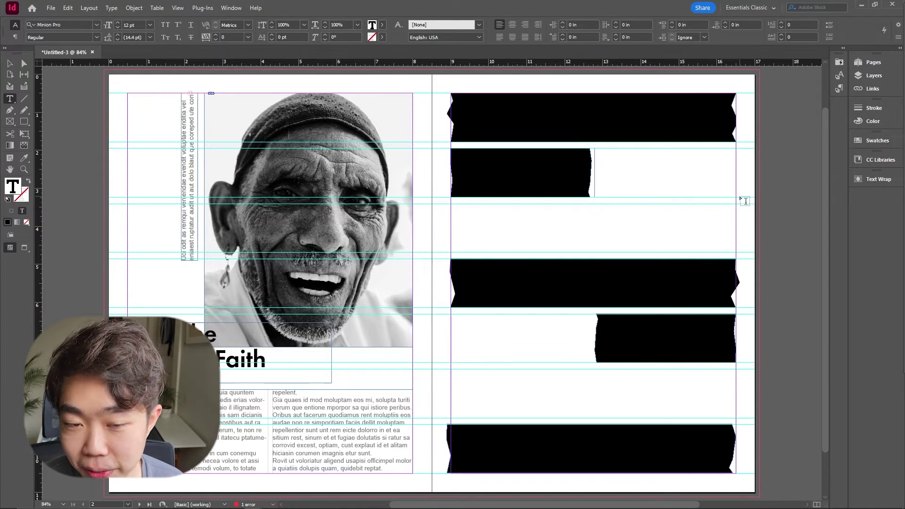
pyautogui.write('wo')
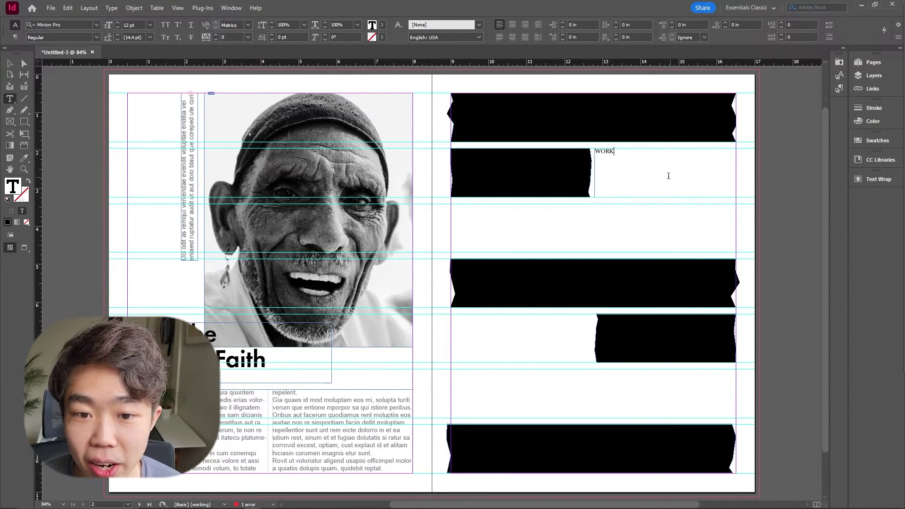
# Step: Set the word WORK in Futura PT Bold at 72 pt
pyautogui.hotkey('ctrl', 'a')
pyautogui.click(100, 26)
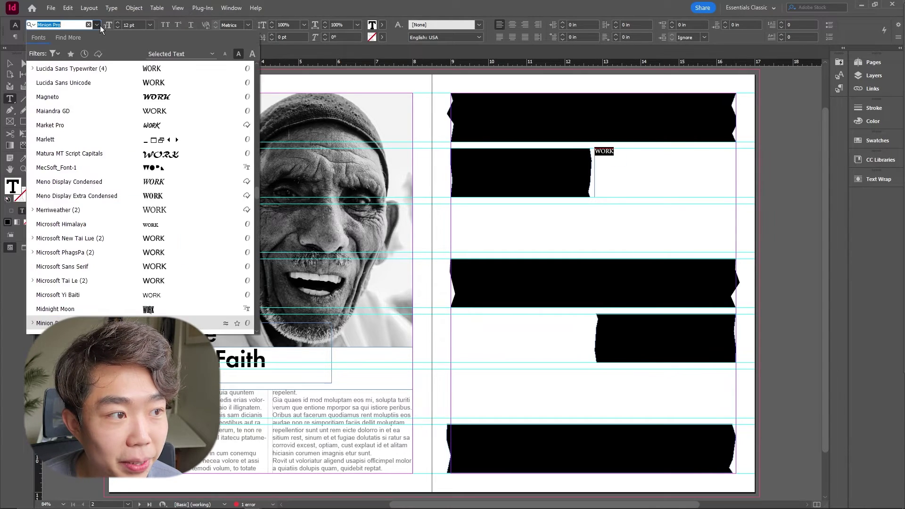
pyautogui.write('futura')
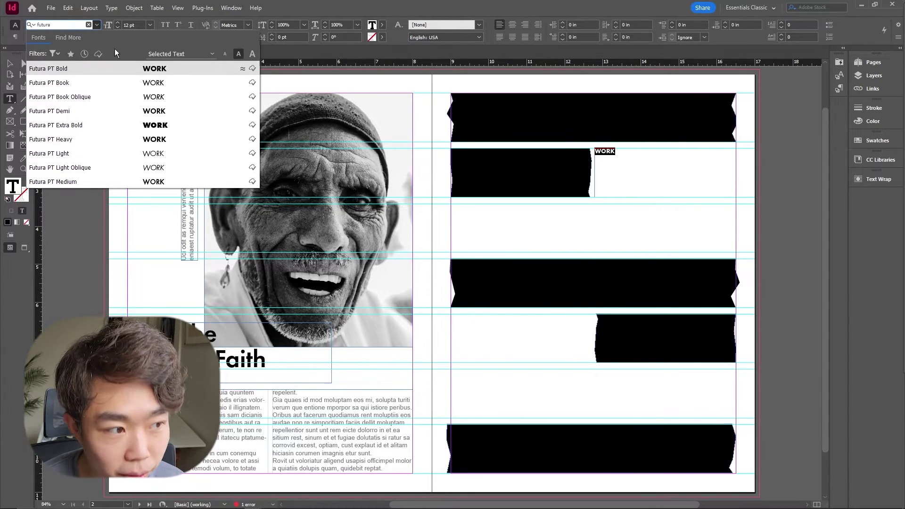
pyautogui.click(116, 70)
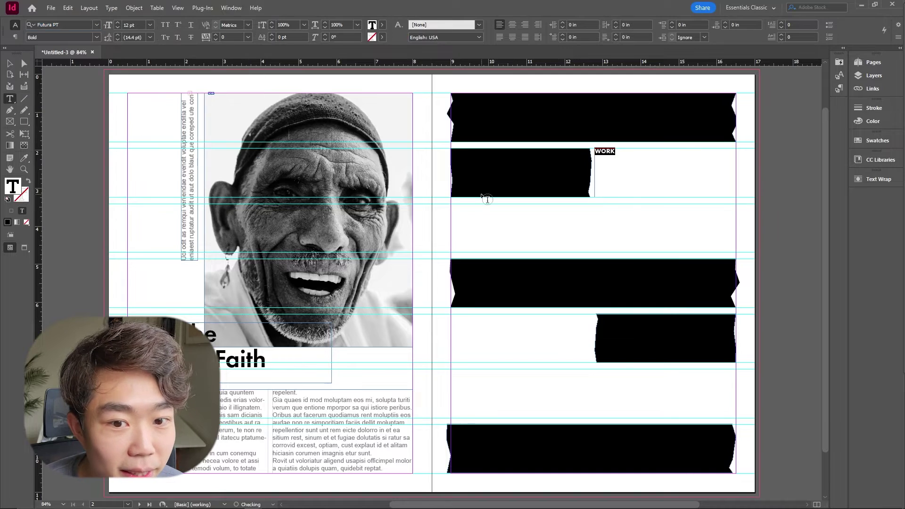
pyautogui.click(150, 25)
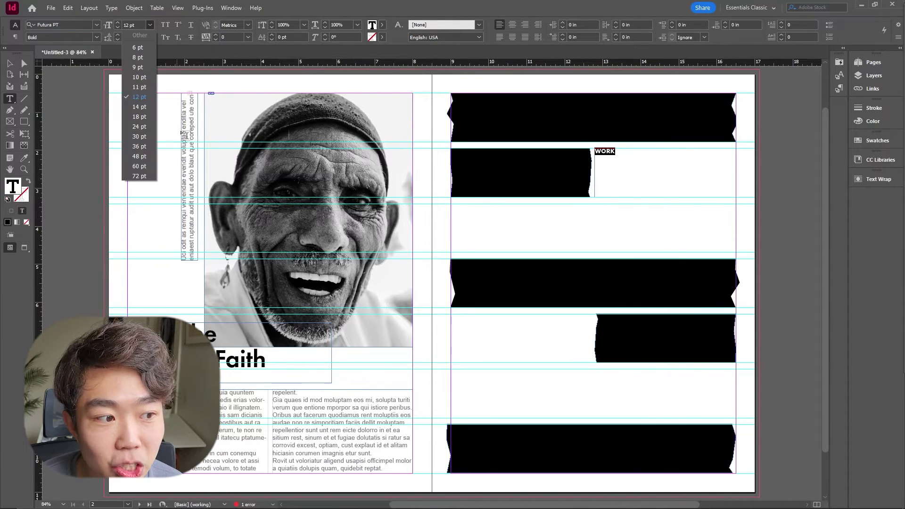
pyautogui.click(149, 167)
pyautogui.click(149, 25)
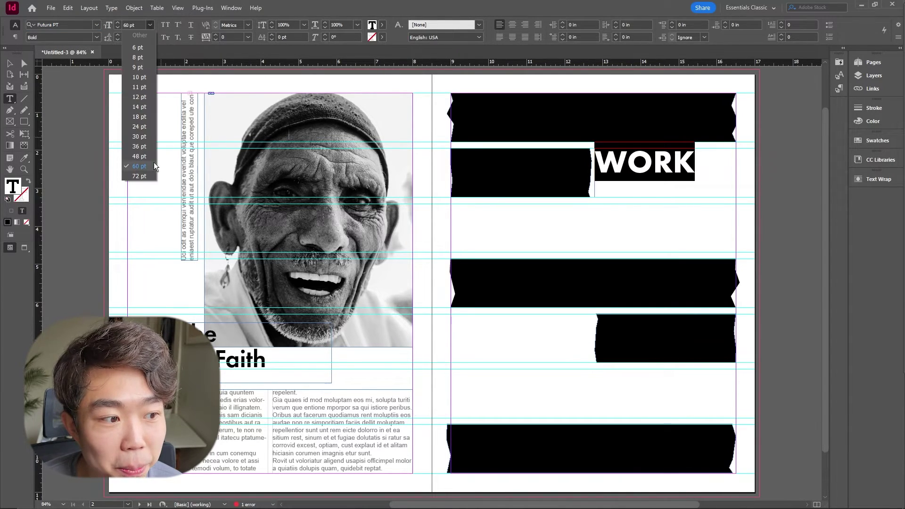
pyautogui.click(139, 176)
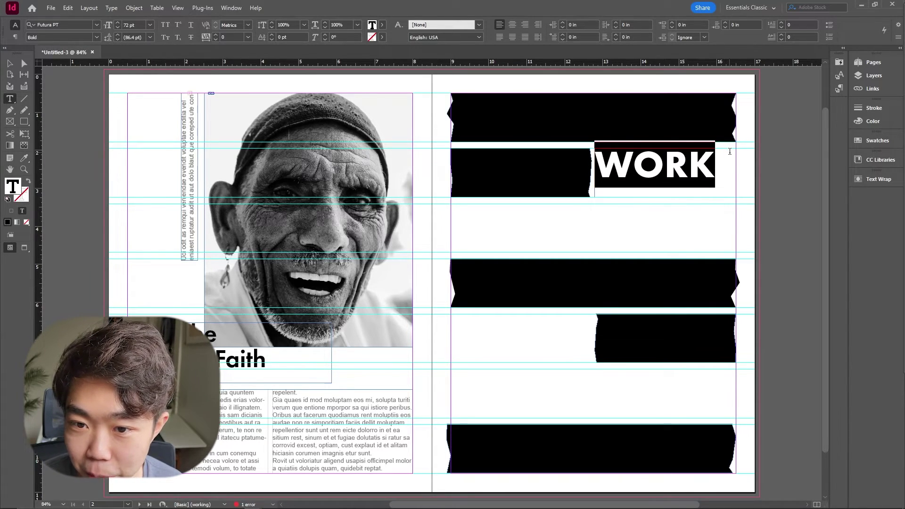
# Step: Copy the WORK text frame to the start of the empty third row and widen it to about 7.61 in
pyautogui.click(9, 63)
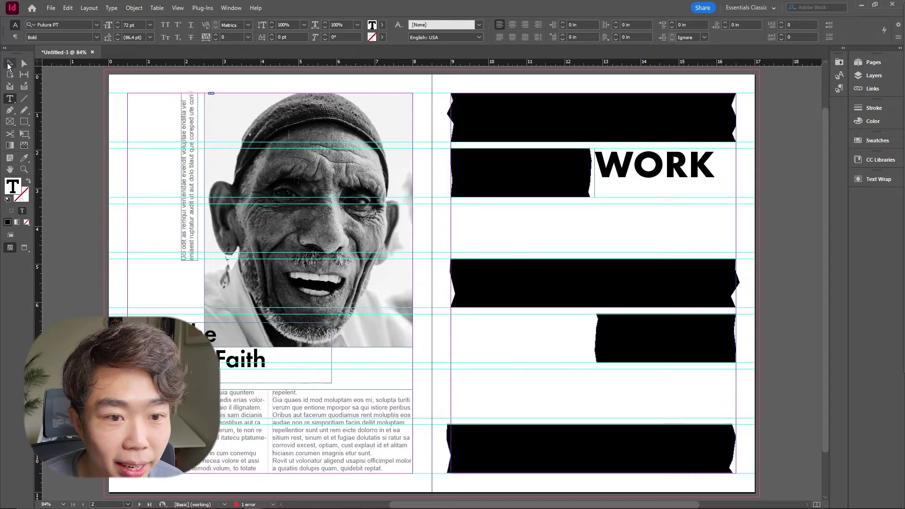
pyautogui.moveTo(653, 166); pyautogui.dragTo(513, 219)
pyautogui.tripleClick(514, 219)
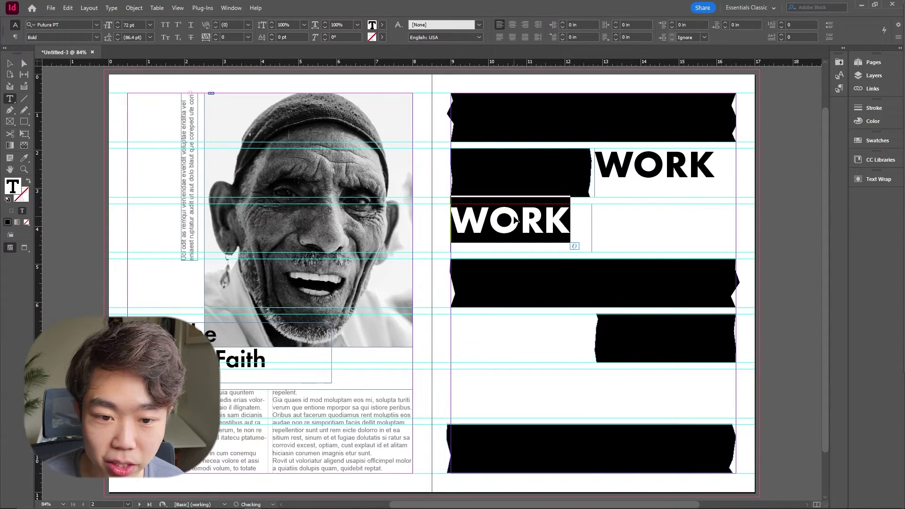
pyautogui.press('Escape')
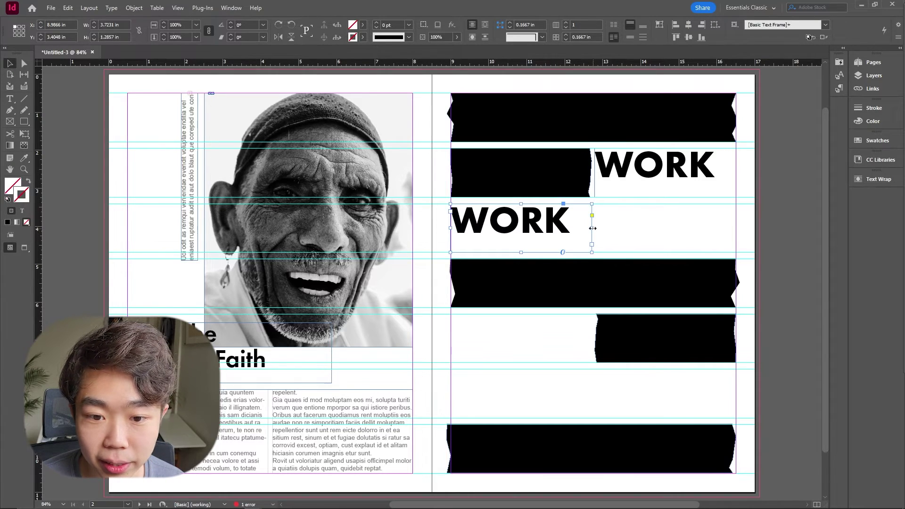
pyautogui.moveTo(592, 228); pyautogui.dragTo(740, 228)
# Step: Replace the copied word in the third row with SMARTER
pyautogui.doubleClick(615, 225)
pyautogui.hotkey('ctrl', 'a')
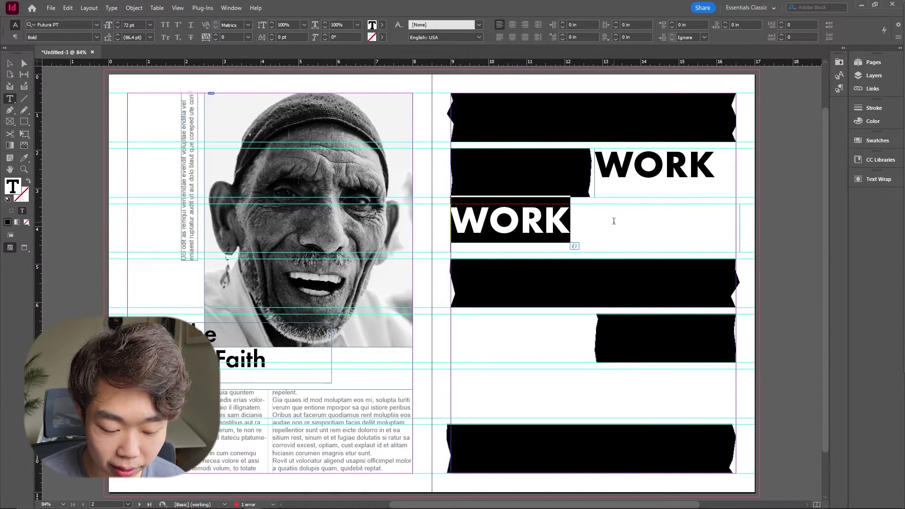
pyautogui.write('sma')
pyautogui.press('BackSpace')
pyautogui.press('BackSpace')
pyautogui.press('BackSpace')
pyautogui.write('SMART')
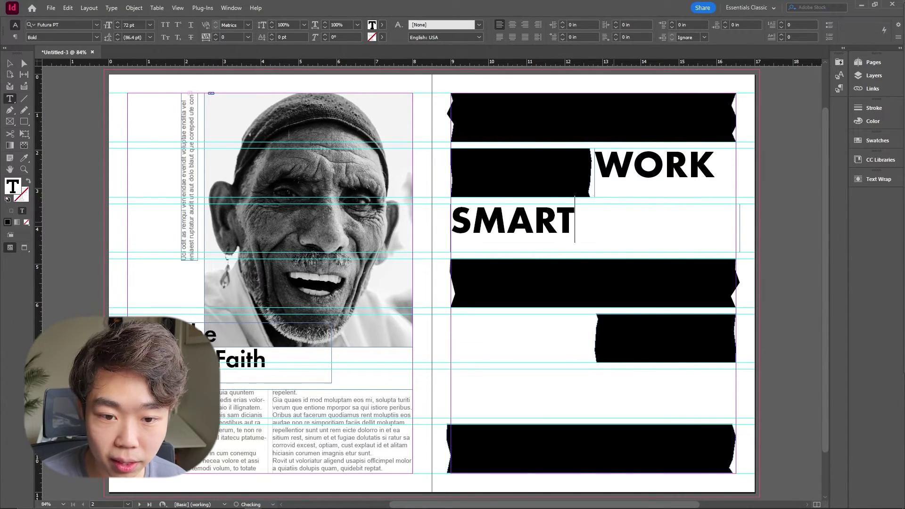
pyautogui.write('ER')
pyautogui.press('Escape')
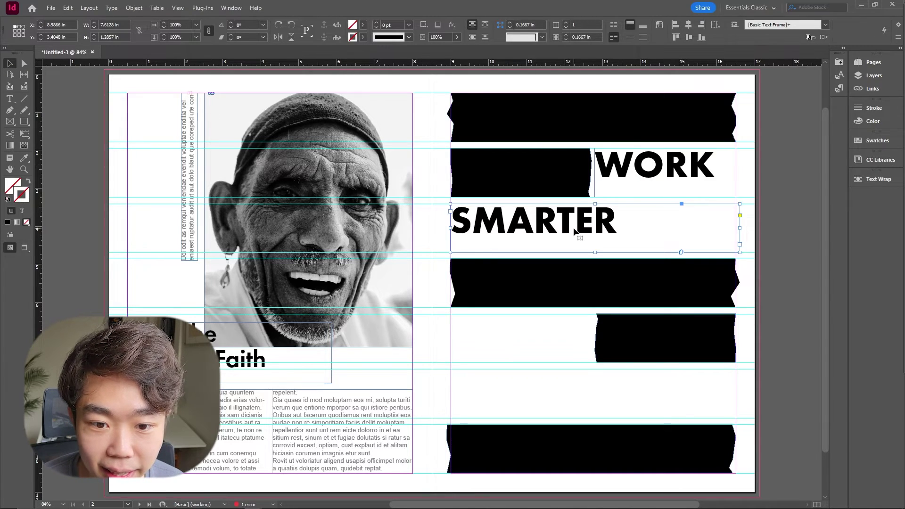
# Step: Copy the WORK text frame into the gap beside the shortened fifth strip and change its text to NOT
pyautogui.moveTo(655, 172); pyautogui.dragTo(514, 339)
pyautogui.doubleClick(513, 340)
pyautogui.doubleClick(513, 340)
pyautogui.write('NOT')
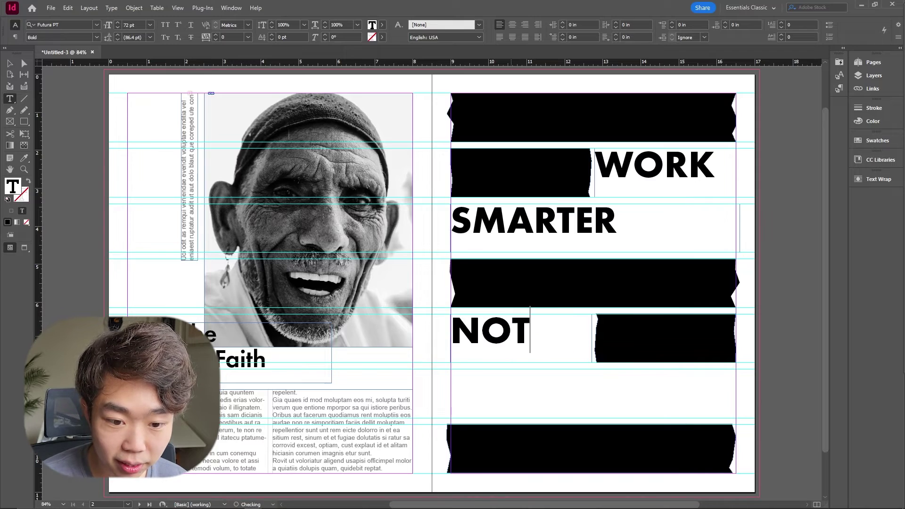
pyautogui.press('Escape')
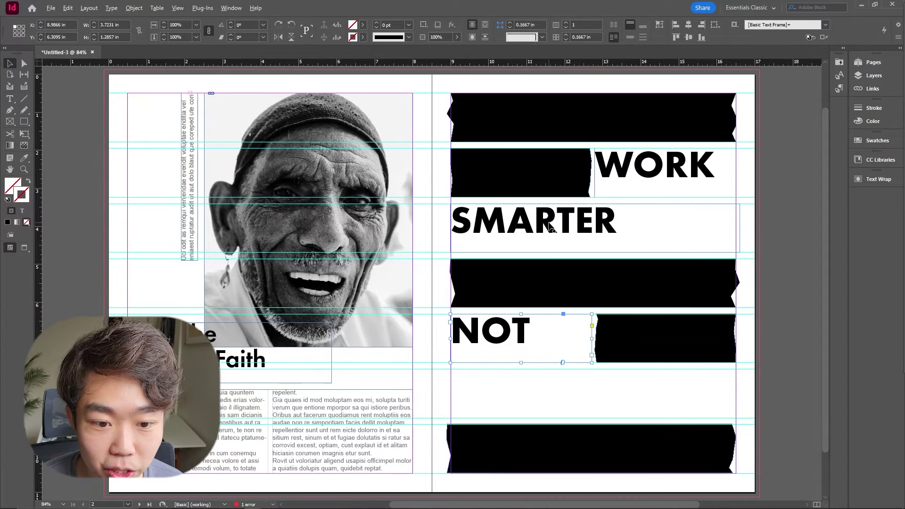
# Step: Copy the SMARTER text frame into the empty sixth row and change its text to HARDER
pyautogui.moveTo(552, 338); pyautogui.dragTo(552, 392)
pyautogui.doubleClick(552, 392)
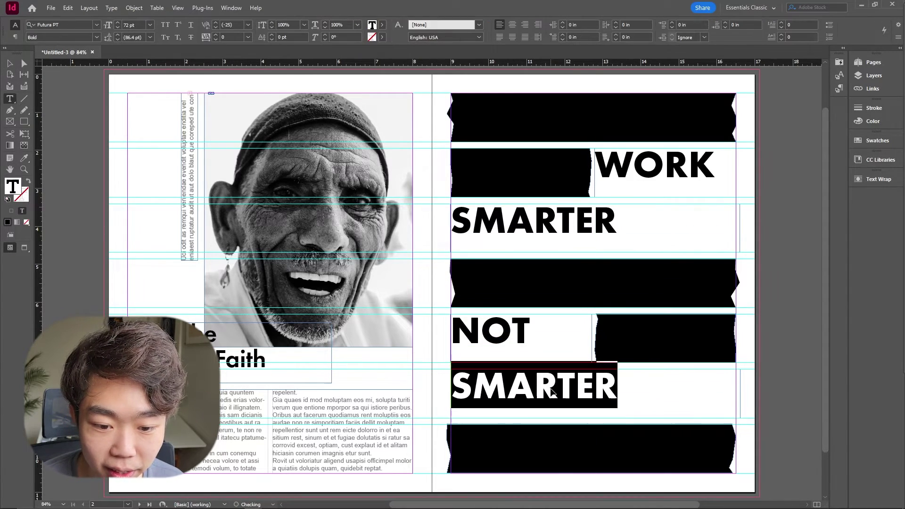
pyautogui.write('HARDER')
pyautogui.press('Escape')
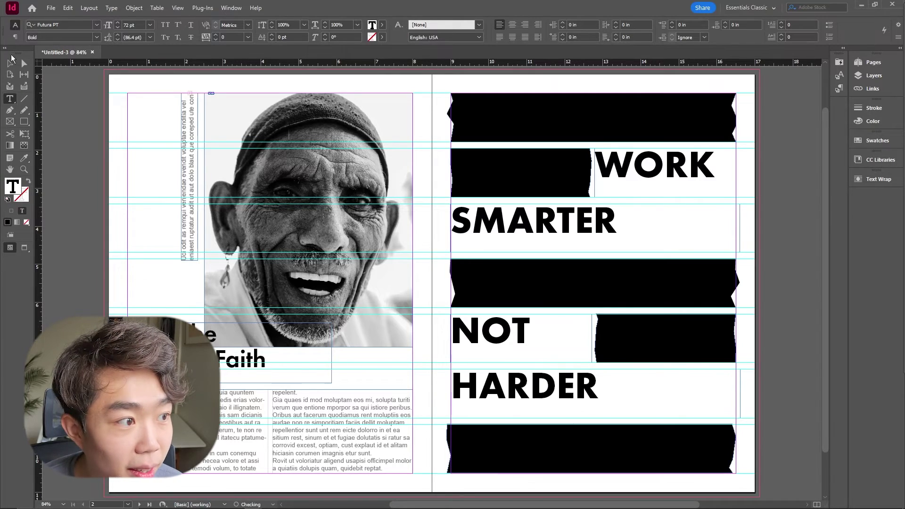
pyautogui.press('w')
pyautogui.press('w')
# Step: Convert the four text frames WORK, SMARTER, NOT and HARDER to outlines together
pyautogui.click(626, 213)
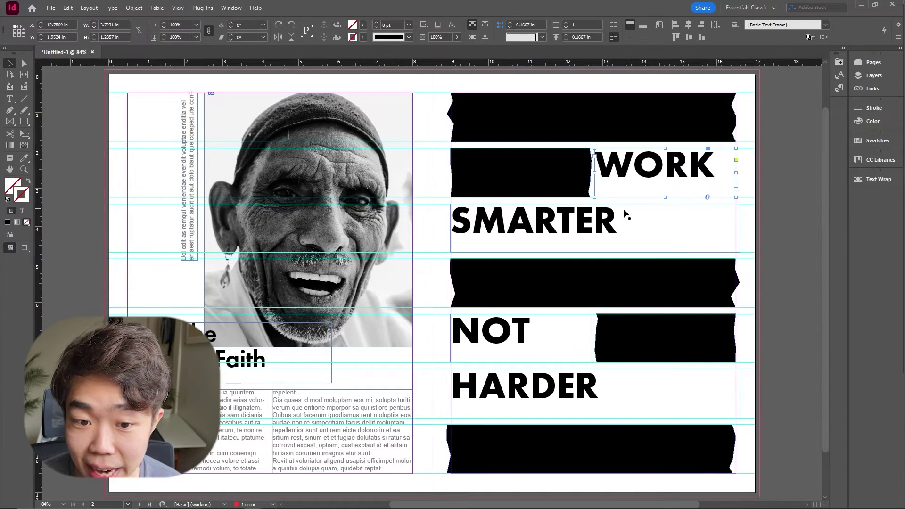
pyautogui.click(660, 174)
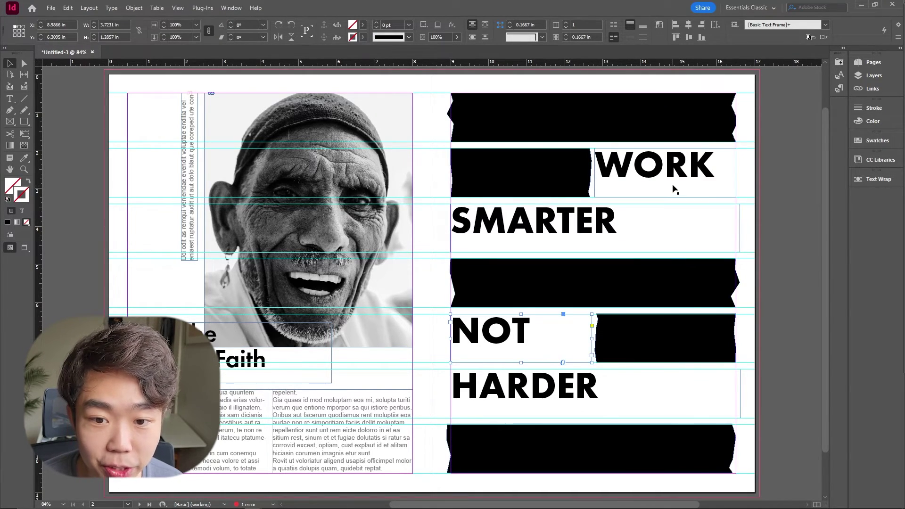
pyautogui.keyDown('shift'); pyautogui.click(569, 326); pyautogui.keyUp('shift')
pyautogui.keyDown('shift'); pyautogui.click(610, 395); pyautogui.keyUp('shift')
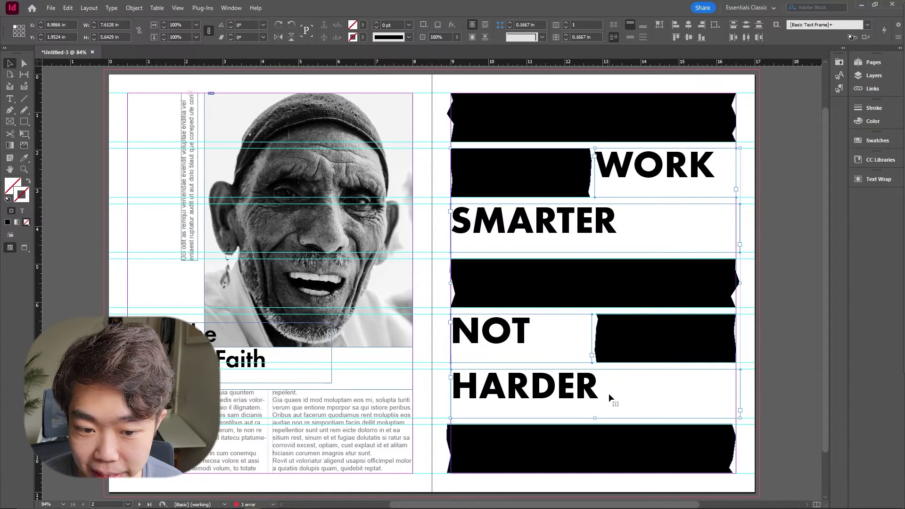
pyautogui.click(111, 8)
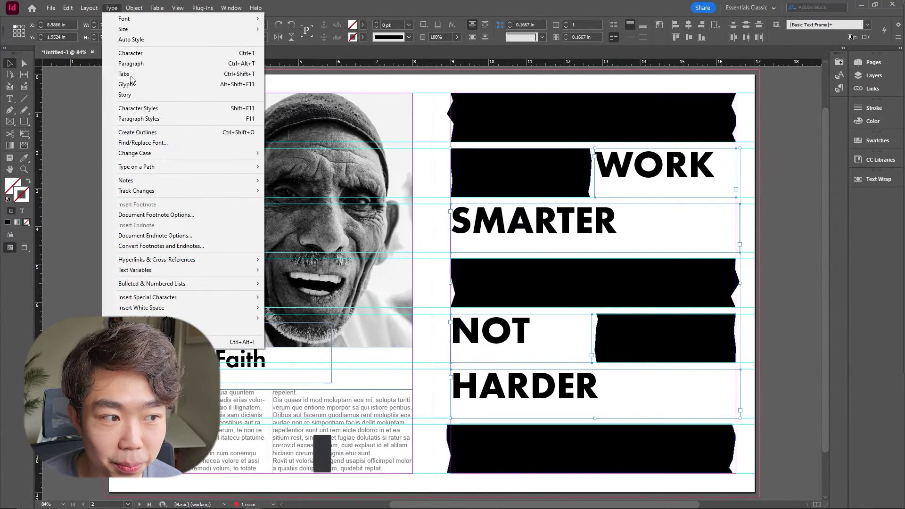
pyautogui.click(165, 132)
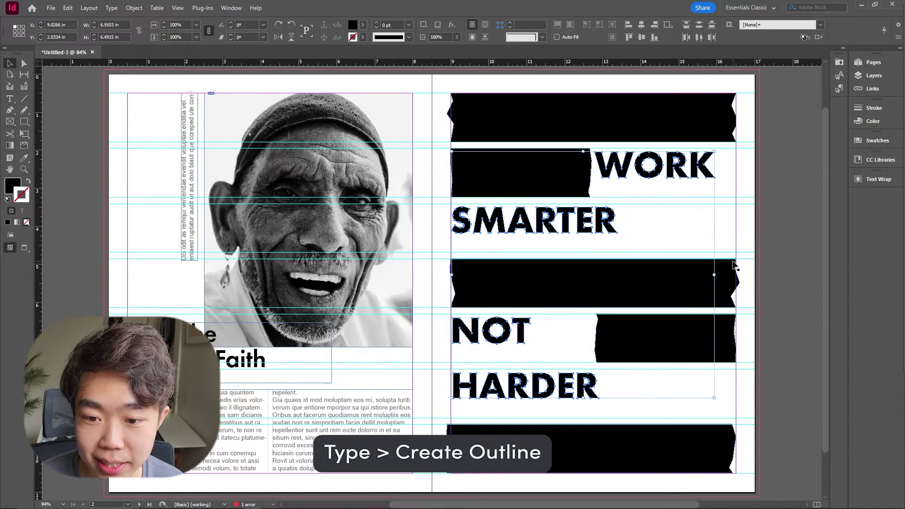
# Step: Enlarge the four outlined words together proportionally to about 10.73 in wide by 10.08 in high overall
pyautogui.scroll(-1, 744, 372)
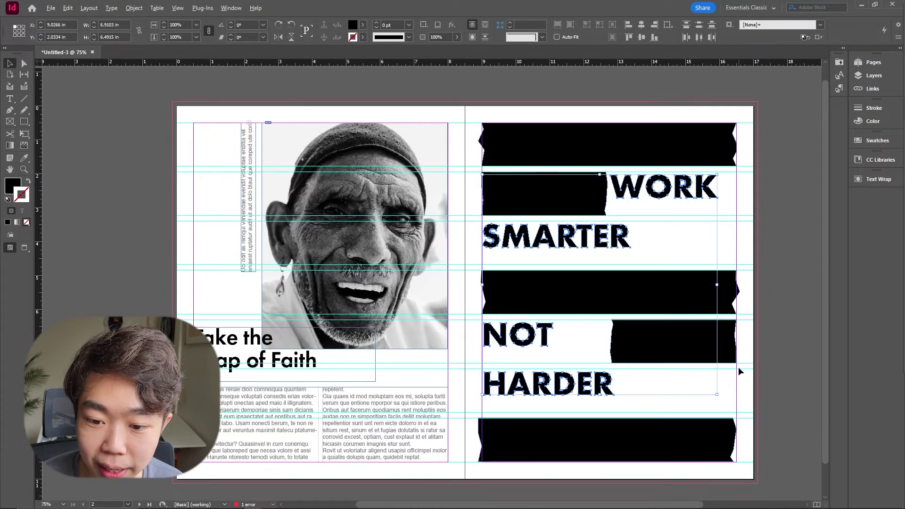
pyautogui.scroll(-1, 692, 329)
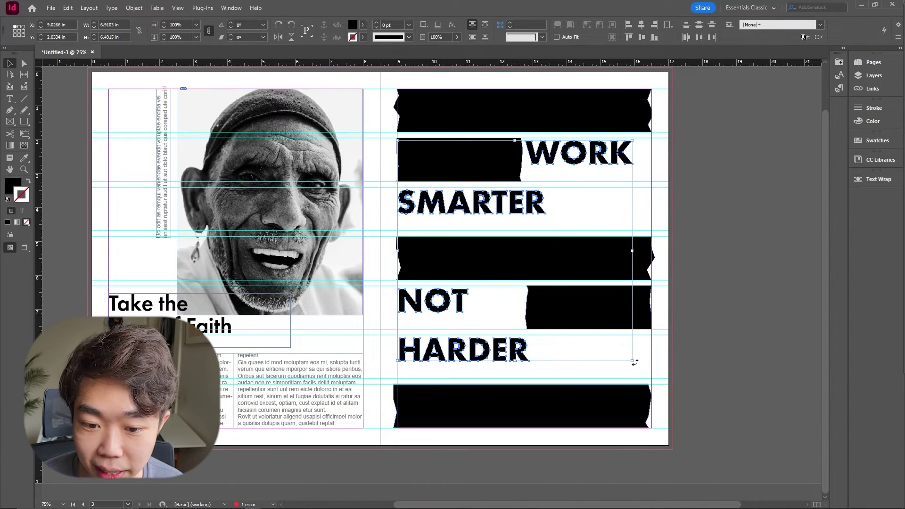
pyautogui.moveTo(632, 361); pyautogui.dragTo(700, 424)
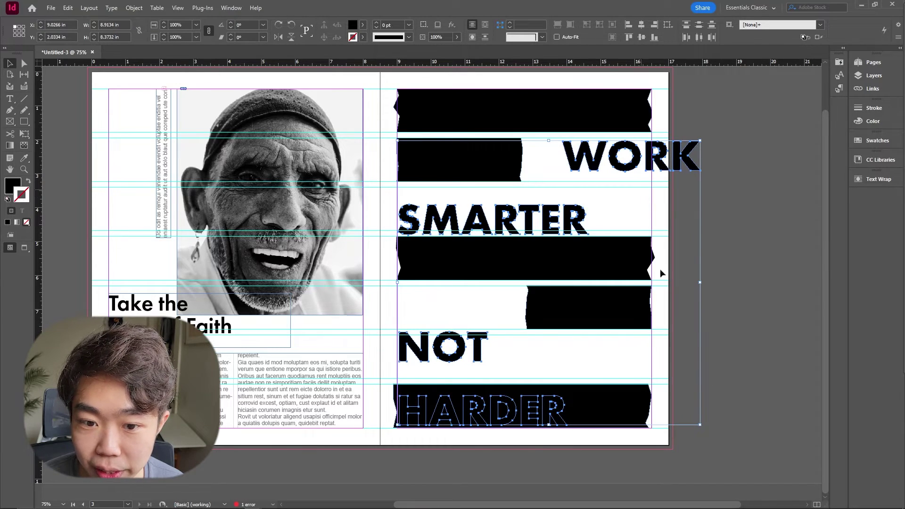
pyautogui.moveTo(702, 426); pyautogui.dragTo(771, 482)
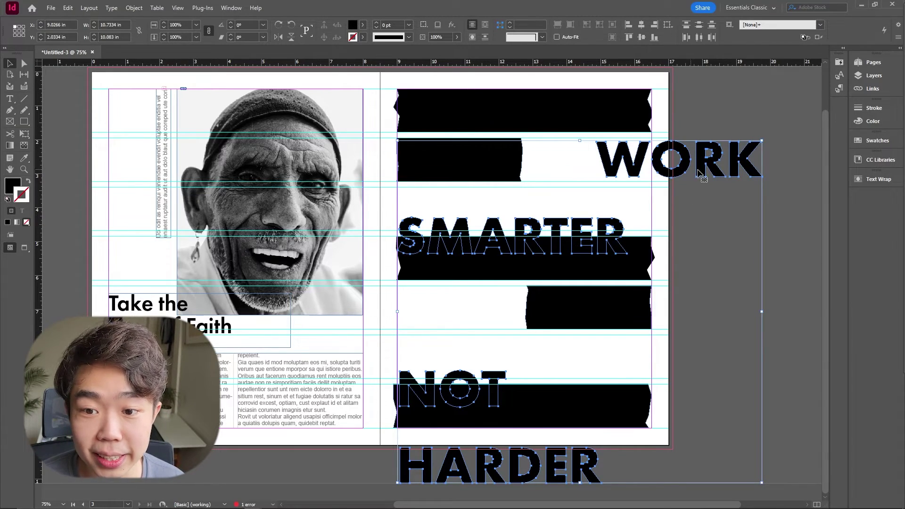
# Step: Move the outlined word WORK back onto the page so it ends at the right margin in the second row
pyautogui.click(728, 123)
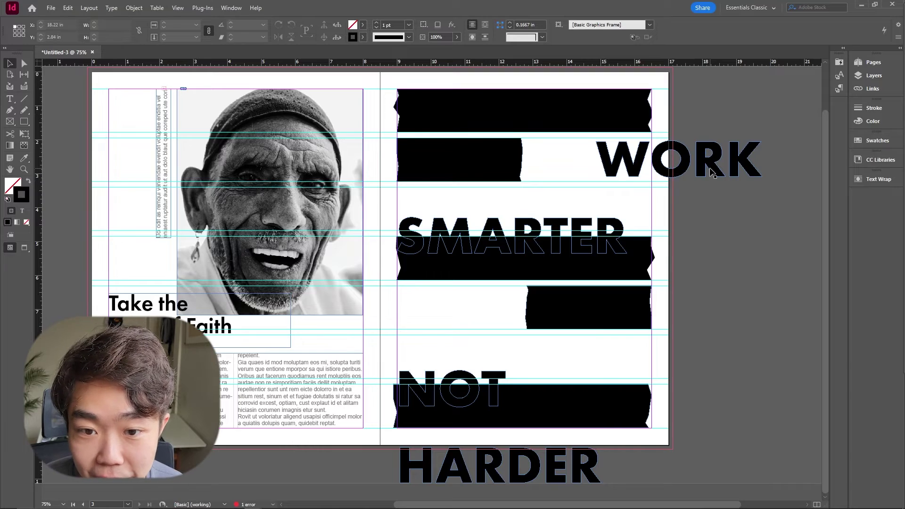
pyautogui.click(712, 172)
pyautogui.moveTo(712, 172); pyautogui.dragTo(602, 170)
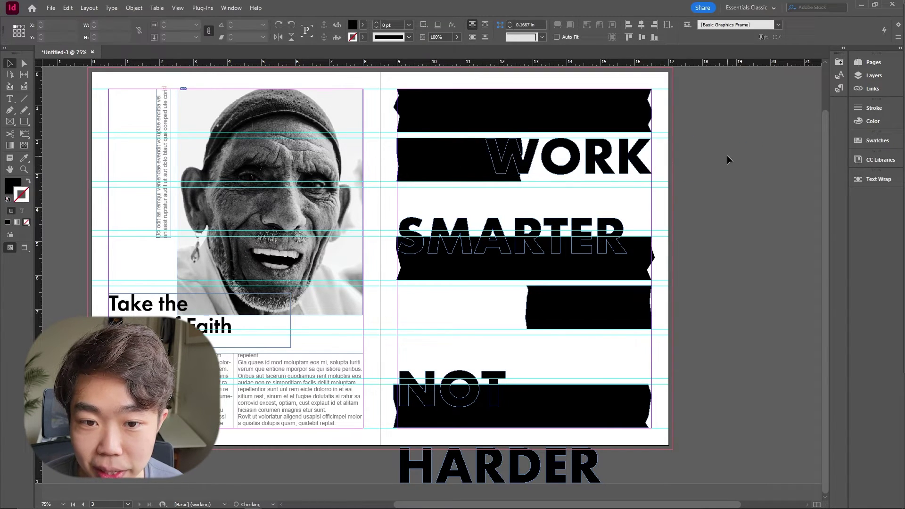
# Step: Move the outlined words SMARTER, NOT and HARDER up into the empty third, fifth and sixth rows of the poster page
pyautogui.press('p')
pyautogui.moveTo(610, 225); pyautogui.dragTo(604, 198)
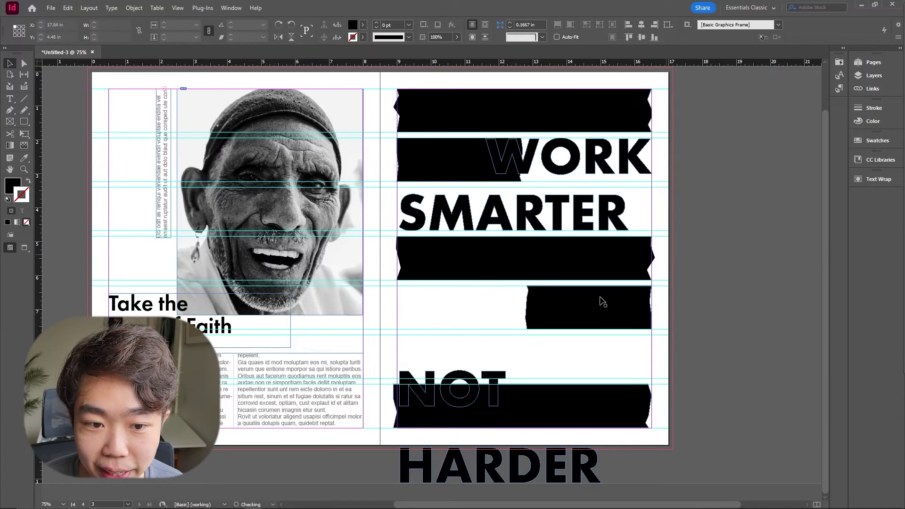
pyautogui.moveTo(502, 373); pyautogui.dragTo(500, 285)
pyautogui.moveTo(500, 466); pyautogui.dragTo(500, 358)
pyautogui.click(714, 353)
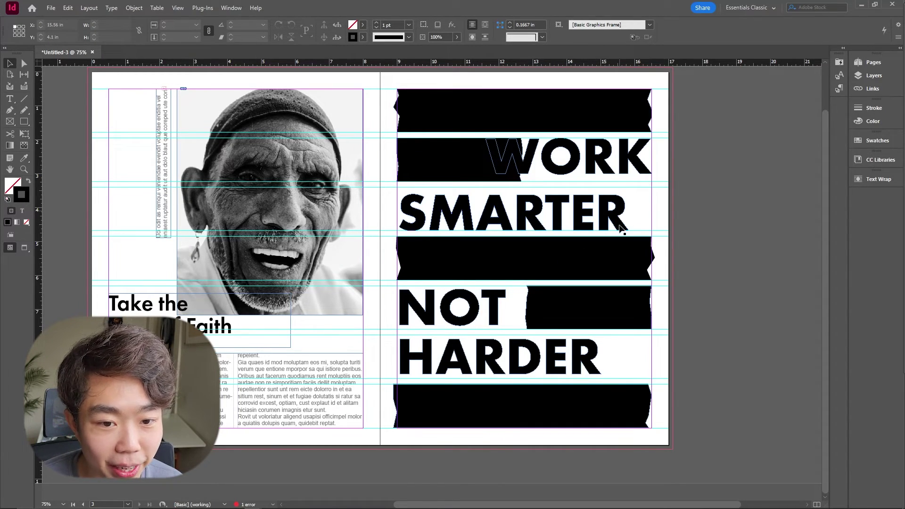
# Step: Rotate all black strips and outlined words together by 3° and recentre them on the poster page
pyautogui.moveTo(658, 409); pyautogui.dragTo(434, 118)
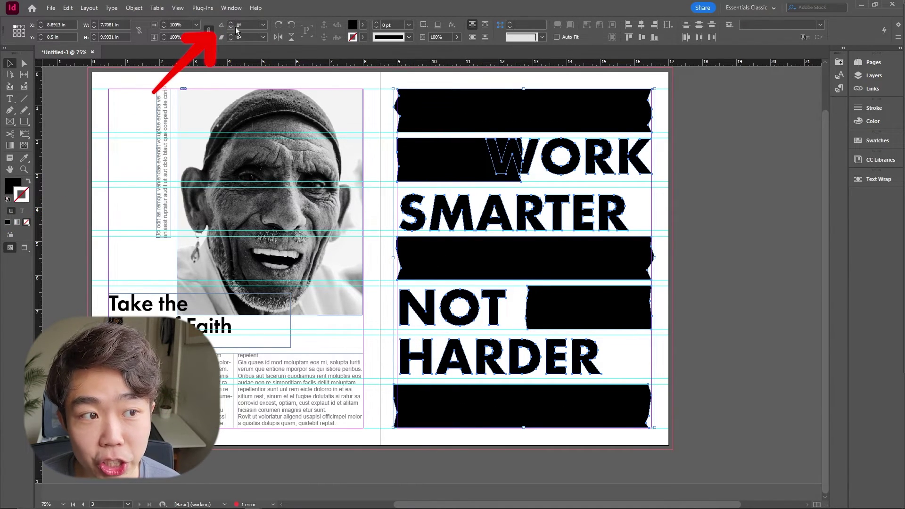
pyautogui.write('3')
pyautogui.press('Return')
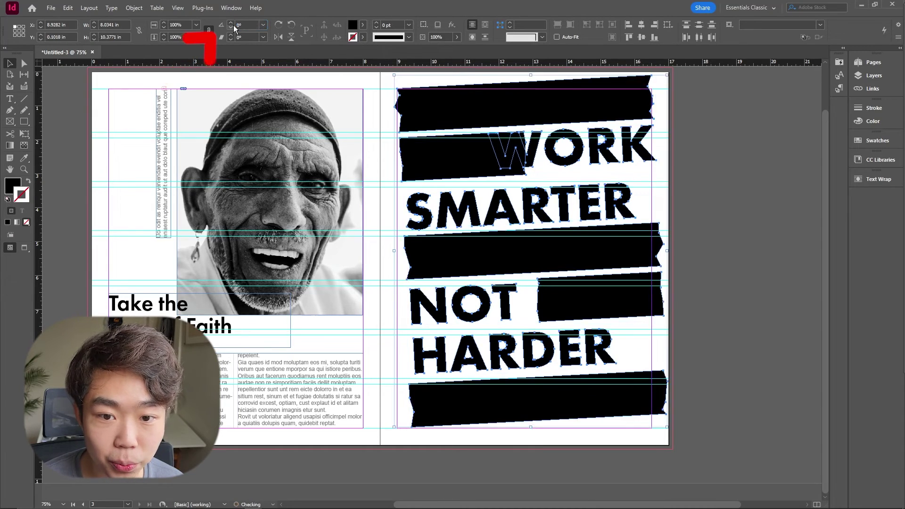
pyautogui.moveTo(563, 263); pyautogui.dragTo(564, 267)
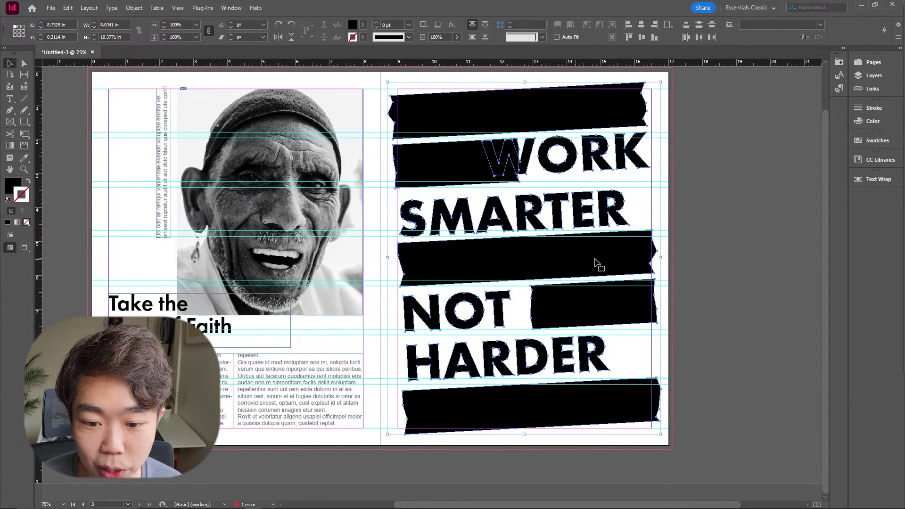
pyautogui.click(699, 260)
pyautogui.press('d')
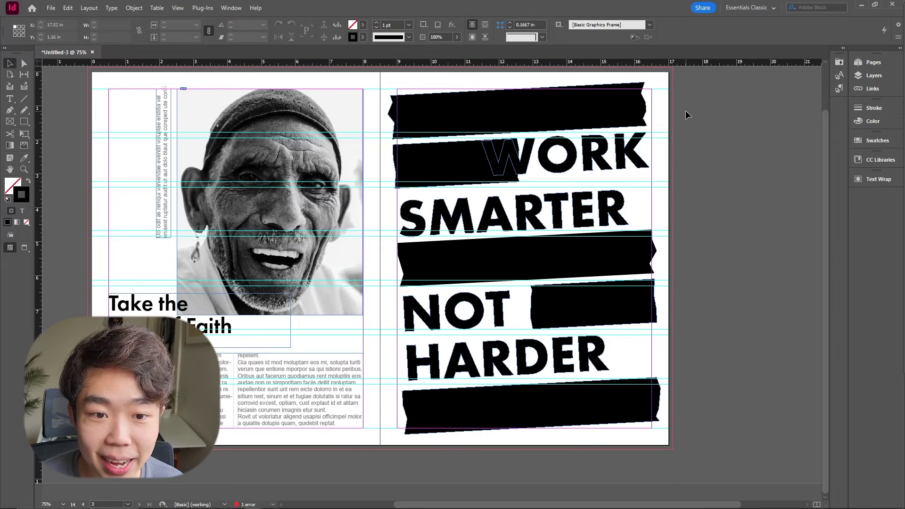
# Step: Extend the first and second strips past the poster page's left edge, to about 8.55 in and 4.4 in wide
pyautogui.click(390, 118)
pyautogui.moveTo(390, 119); pyautogui.dragTo(356, 120)
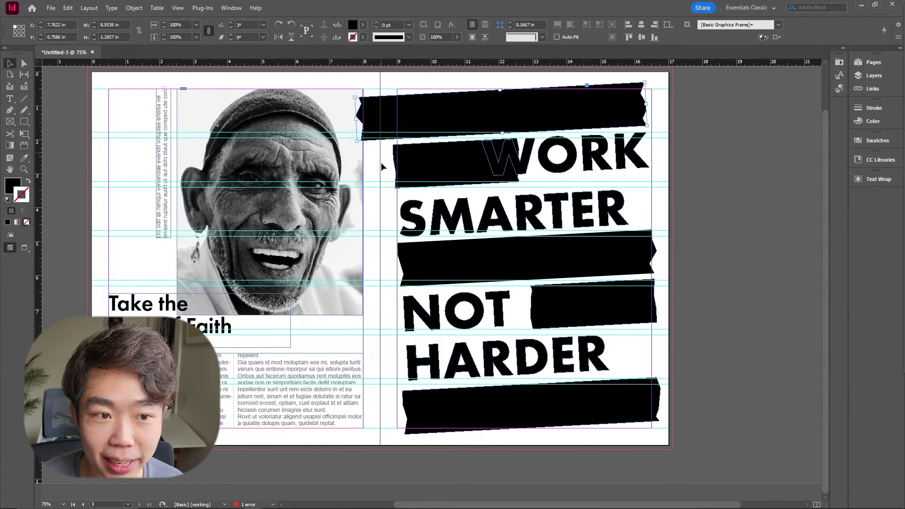
pyautogui.click(420, 163)
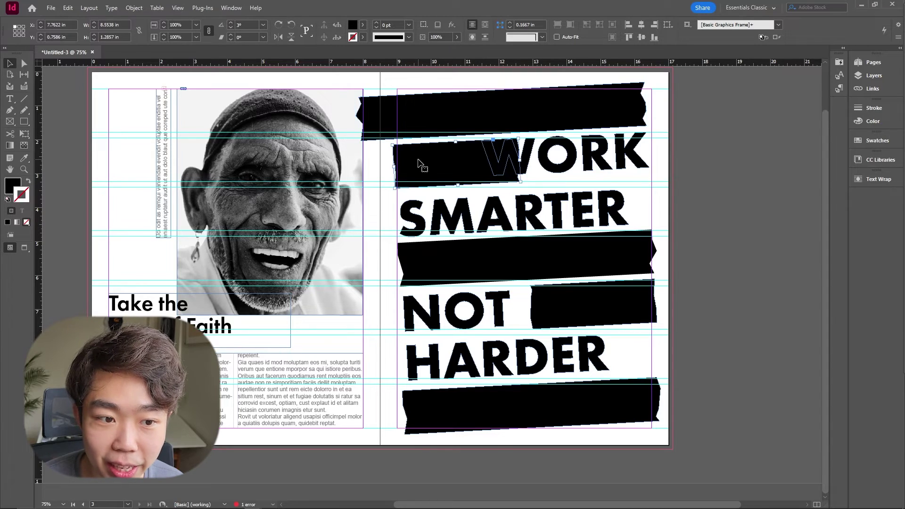
pyautogui.moveTo(395, 172); pyautogui.dragTo(370, 173)
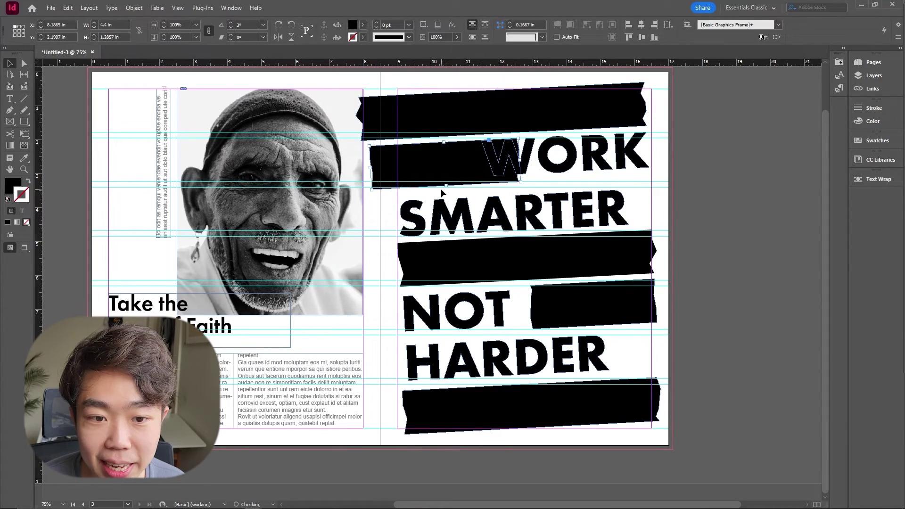
pyautogui.click(675, 181)
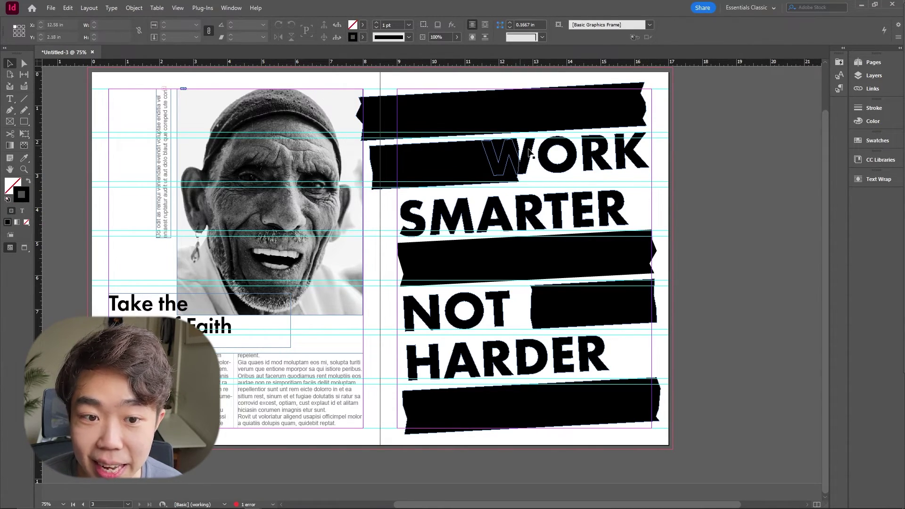
# Step: Stretch the strips in the fourth and fifth rows past the right edge of the poster page
pyautogui.click(653, 257)
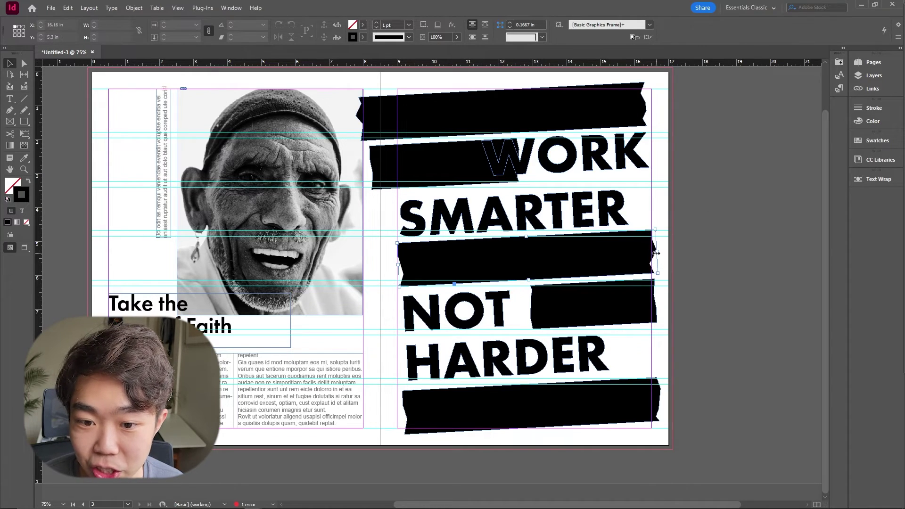
pyautogui.moveTo(655, 250); pyautogui.dragTo(691, 249)
pyautogui.click(751, 228)
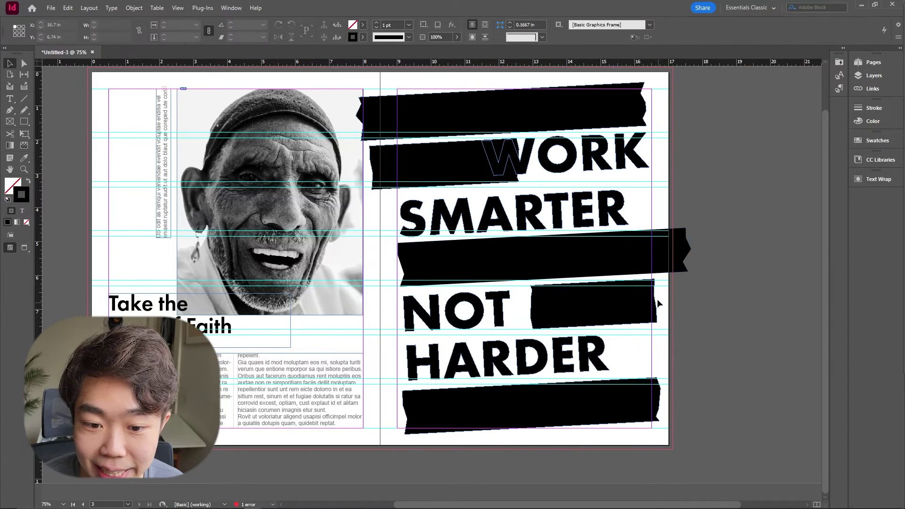
pyautogui.click(654, 301)
pyautogui.moveTo(656, 301); pyautogui.dragTo(702, 297)
pyautogui.click(727, 315)
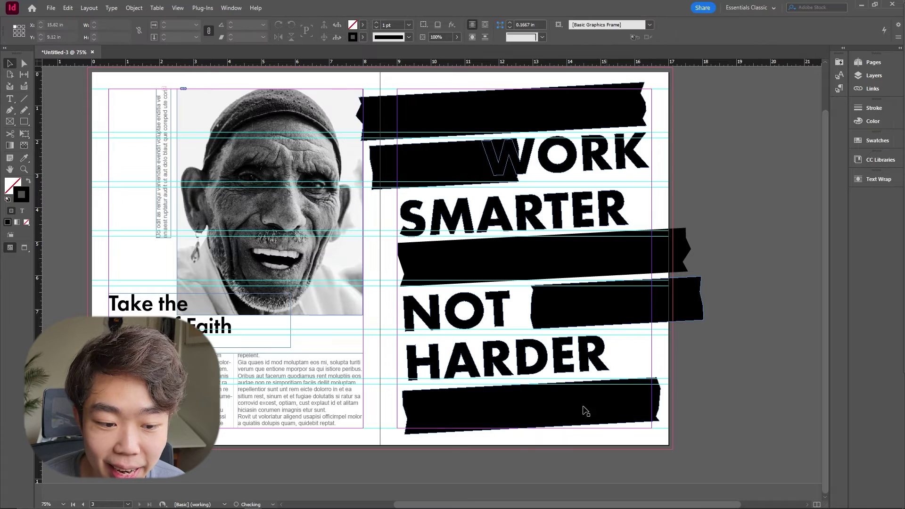
# Step: Extend the lowest strip past the poster page's left edge to about 8.61 in wide, and check the spread in preview
pyautogui.click(438, 420)
pyautogui.moveTo(404, 419); pyautogui.dragTo(367, 419)
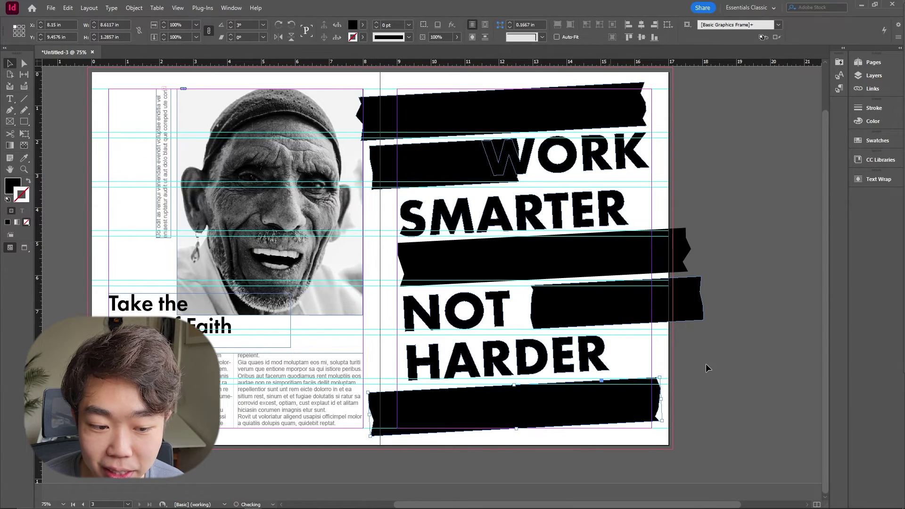
pyautogui.click(723, 363)
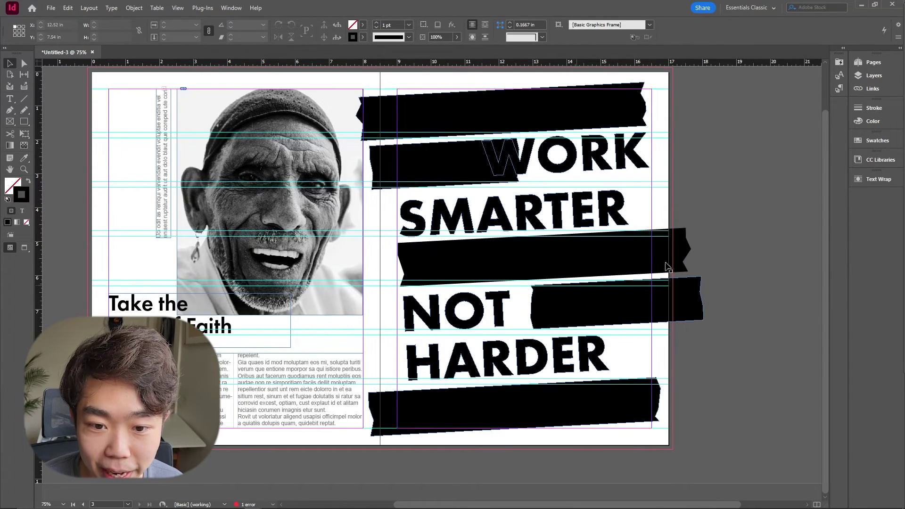
pyautogui.press('w')
pyautogui.press('w')
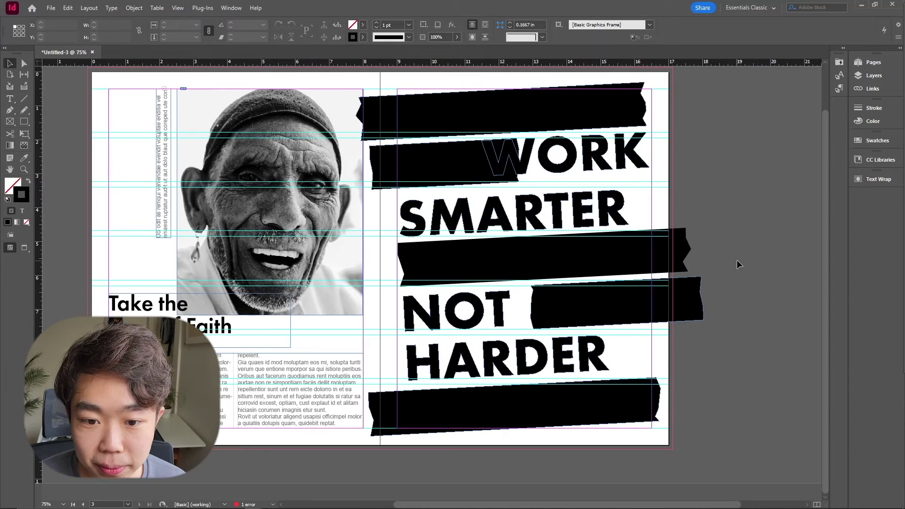
# Step: Combine all five black strips into one compound path
pyautogui.click(469, 125)
pyautogui.keyDown('shift'); pyautogui.click(468, 162); pyautogui.keyUp('shift')
pyautogui.keyDown('shift'); pyautogui.click(561, 266); pyautogui.keyUp('shift')
pyautogui.keyDown('shift'); pyautogui.click(581, 294); pyautogui.keyUp('shift')
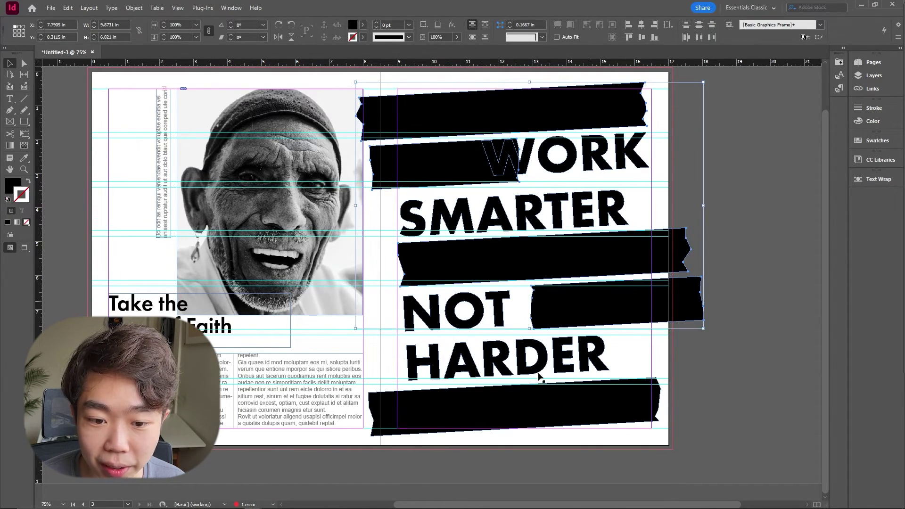
pyautogui.keyDown('shift'); pyautogui.click(519, 399); pyautogui.keyUp('shift')
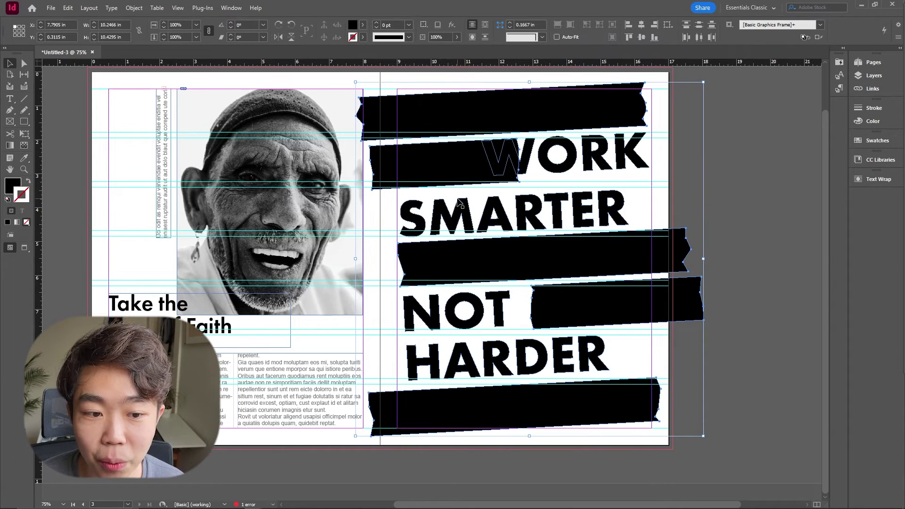
pyautogui.click(137, 11)
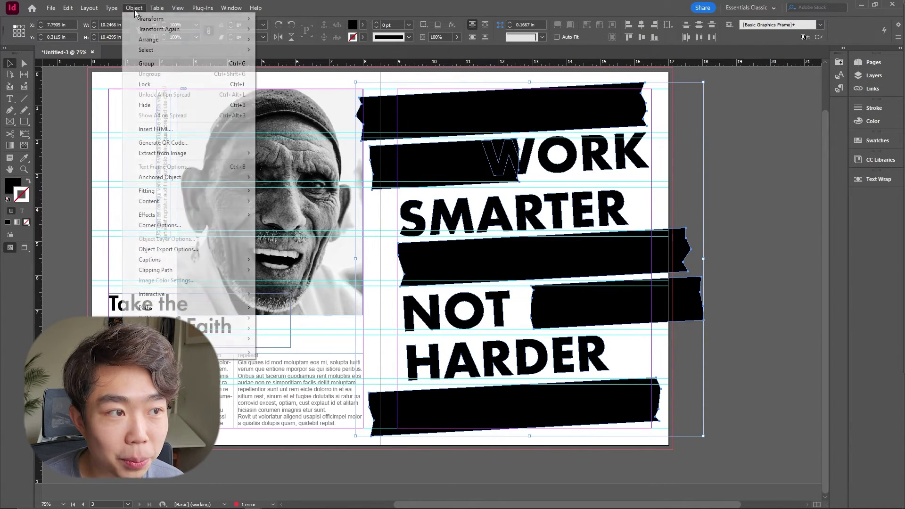
pyautogui.moveTo(214, 311)
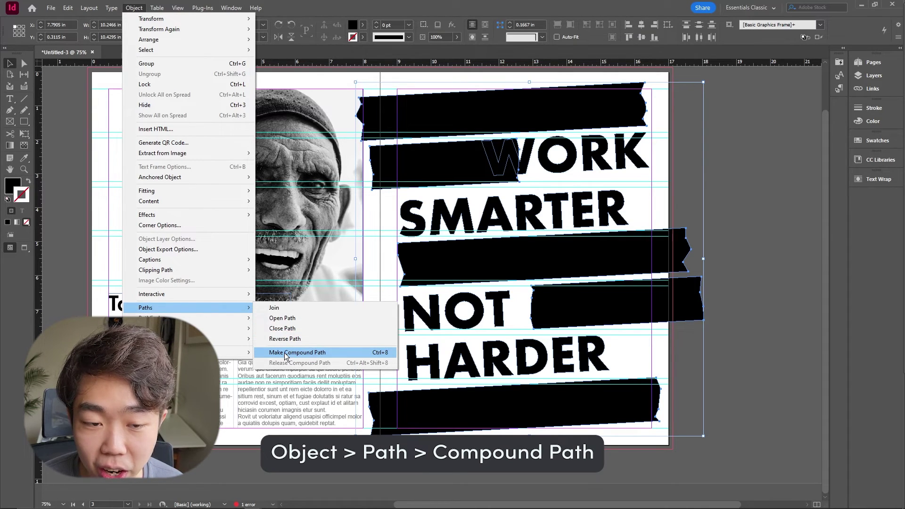
pyautogui.click(286, 353)
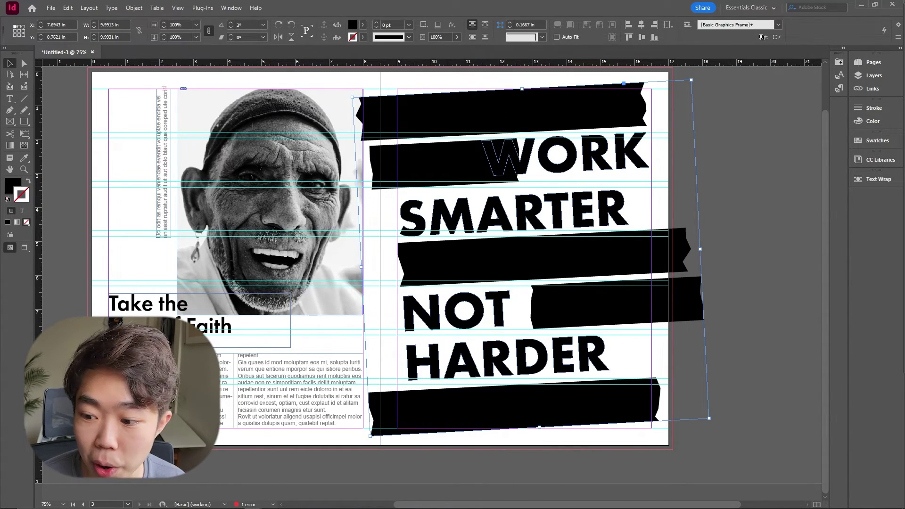
# Step: Place the red and yellow vinyl record image into the compound strips and fit it with Fill Frame Proportionally
pyautogui.hscroll(3, 444, 181)
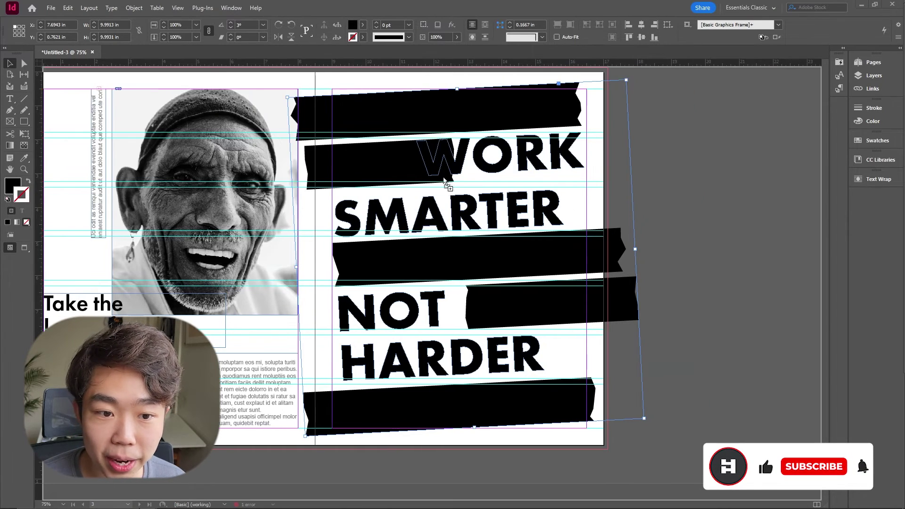
pyautogui.click(444, 181)
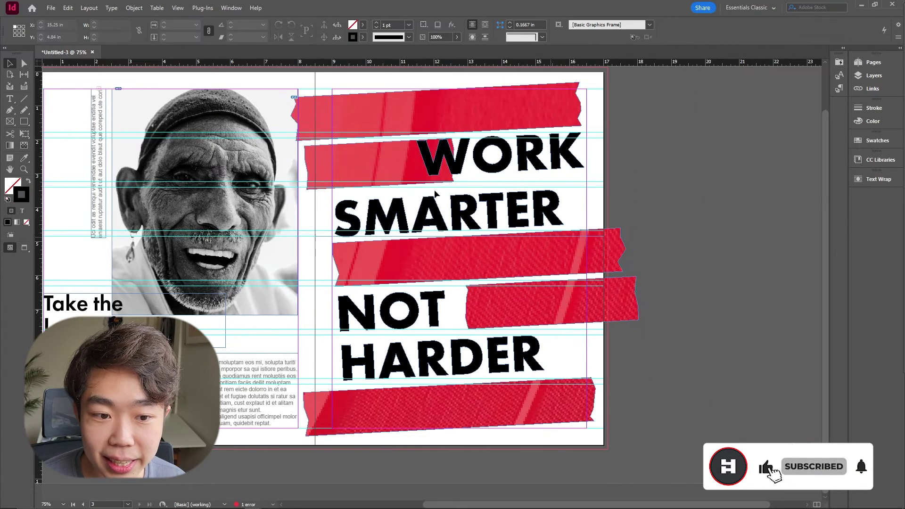
pyautogui.rightClick(544, 264)
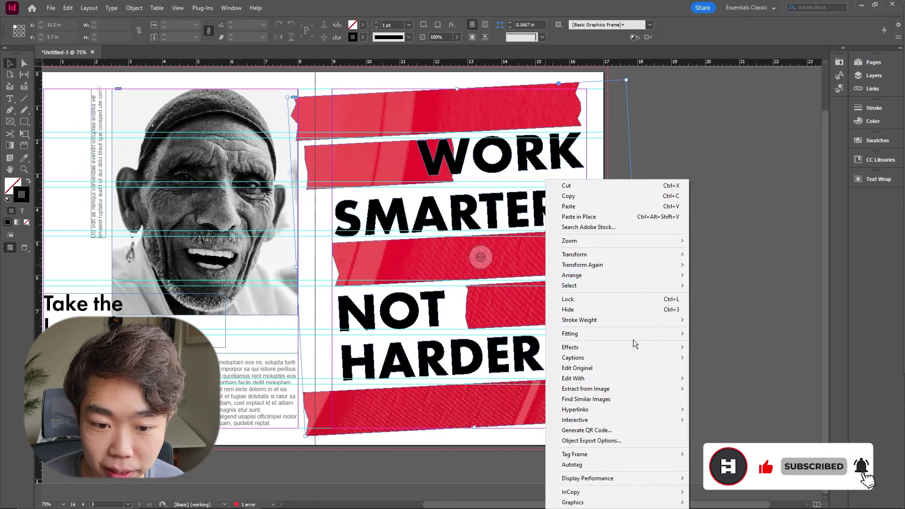
pyautogui.moveTo(631, 337)
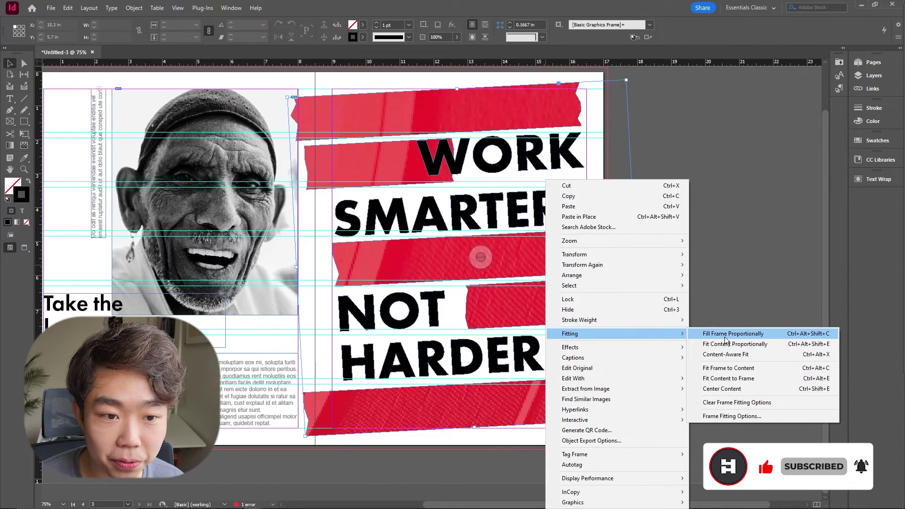
pyautogui.click(725, 335)
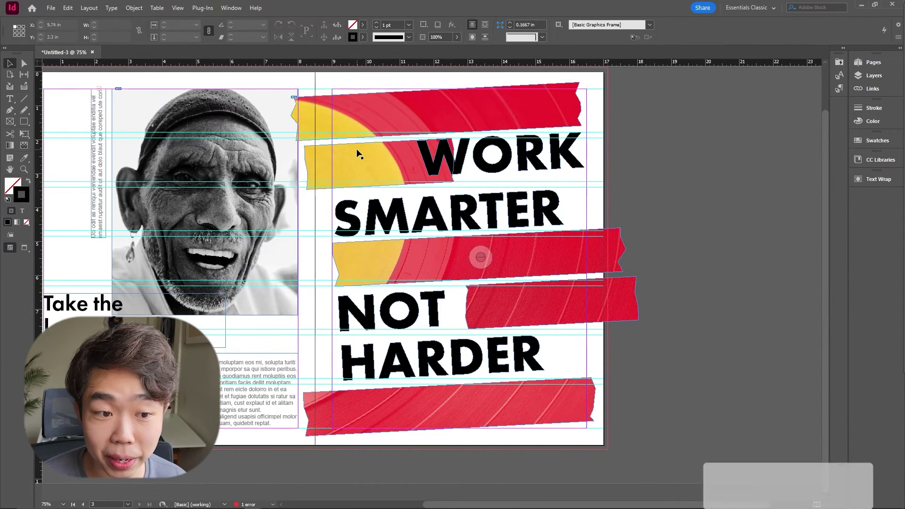
# Step: Draw a closed rectangle with the Pen tool along the poster page's edges, about 8.5 by 11 in
pyautogui.hscroll(-2, 665, 231)
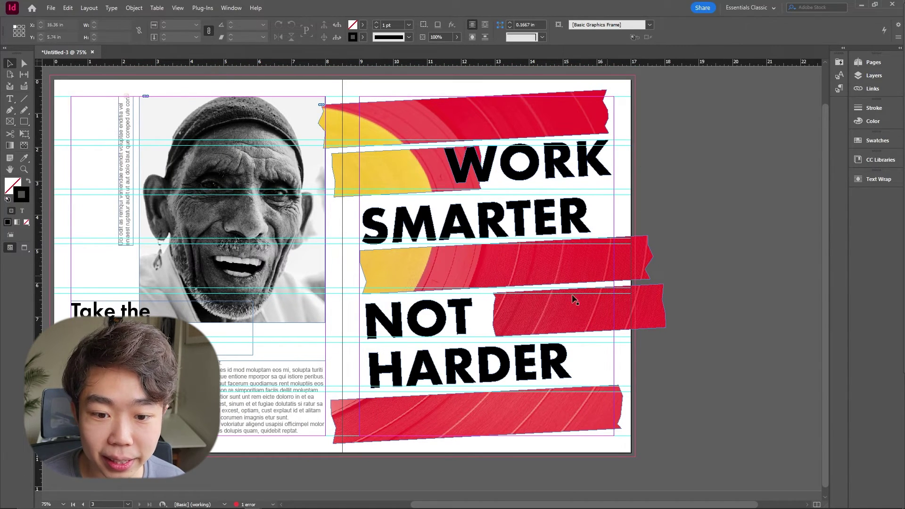
pyautogui.click(9, 110)
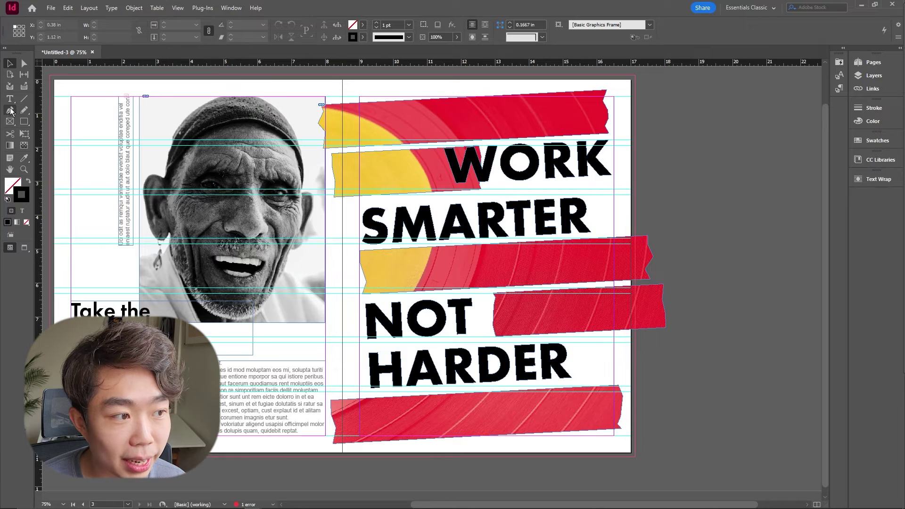
pyautogui.click(342, 81)
pyautogui.click(342, 454)
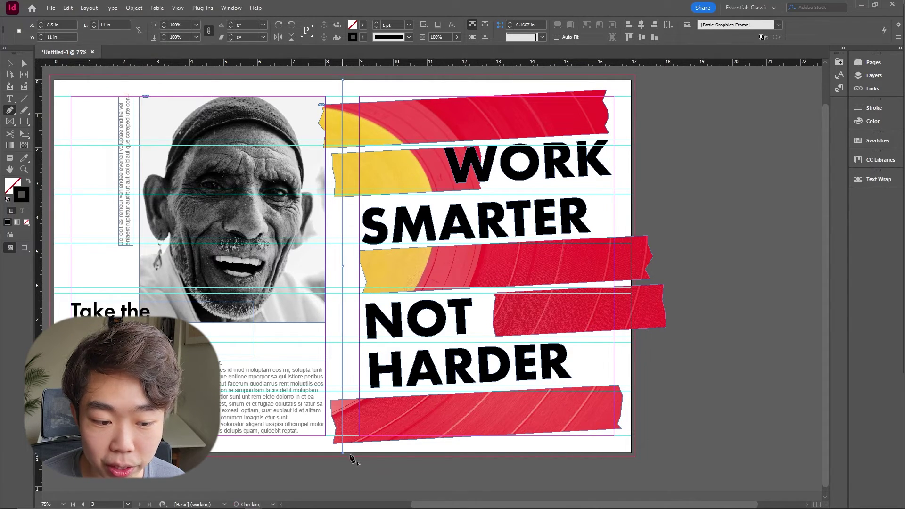
pyautogui.click(631, 454)
pyautogui.click(631, 79)
pyautogui.click(342, 79)
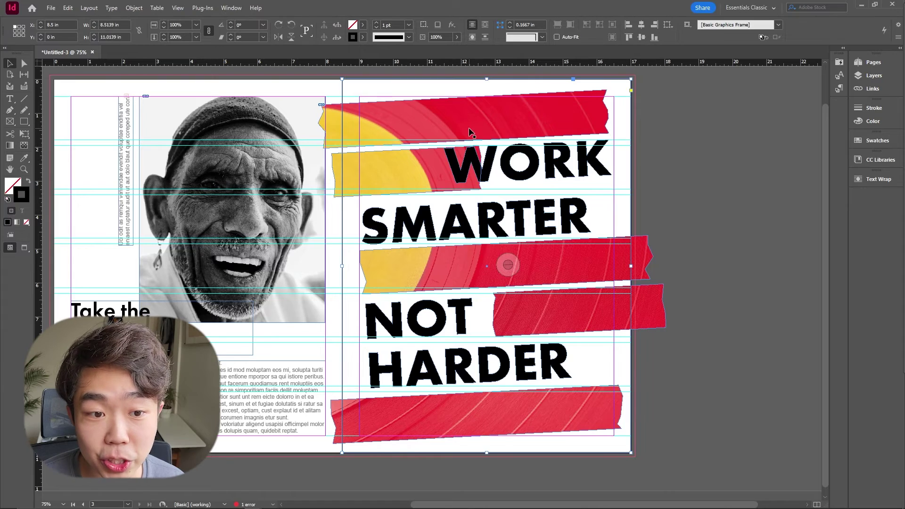
pyautogui.press('v')
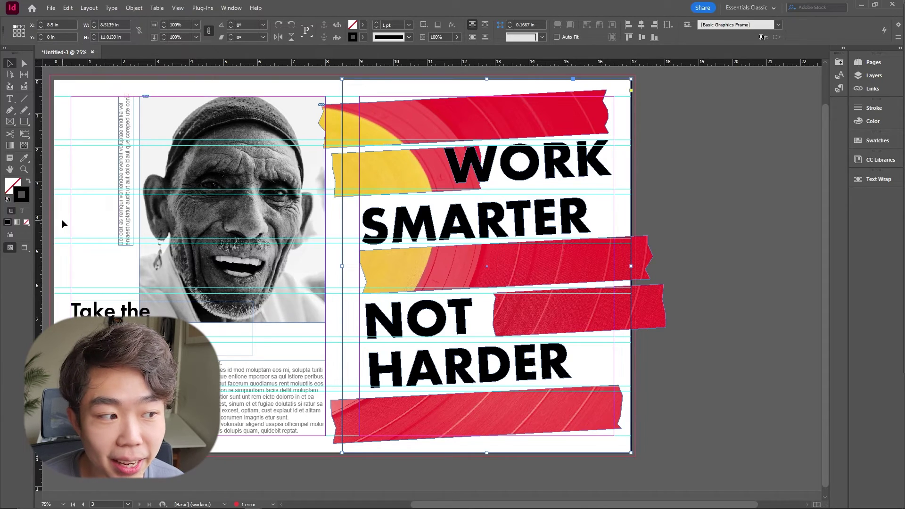
# Step: Swap the page-sized rectangle's stroke and fill, and change its fill colour to dark grey
pyautogui.click(30, 179)
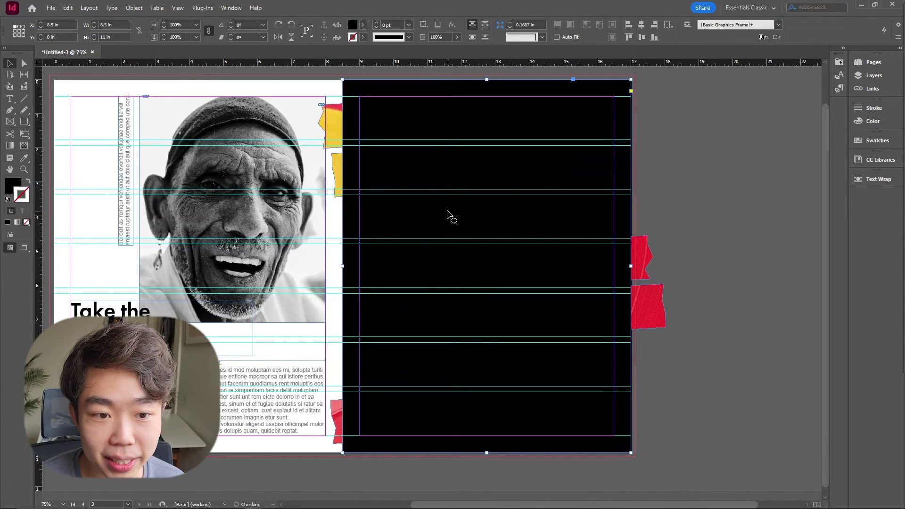
pyautogui.doubleClick(13, 185)
pyautogui.moveTo(505, 325); pyautogui.dragTo(488, 326)
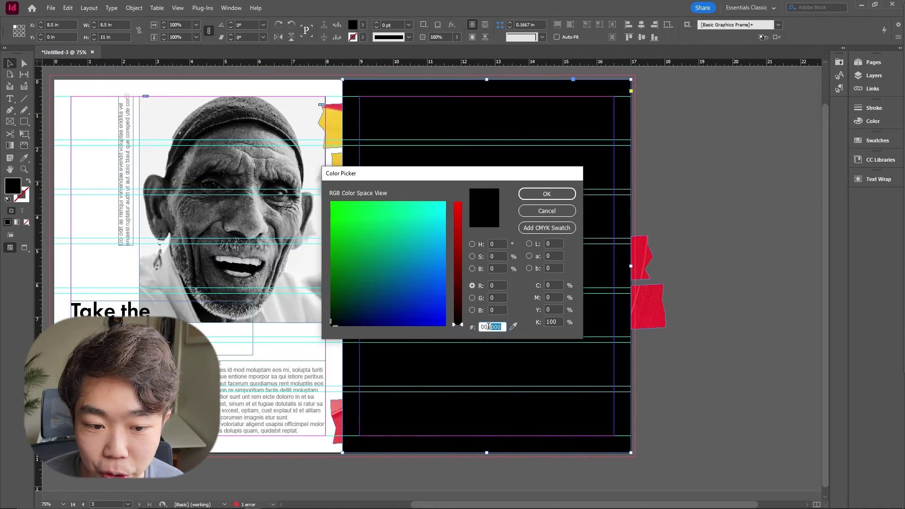
pyautogui.click(547, 211)
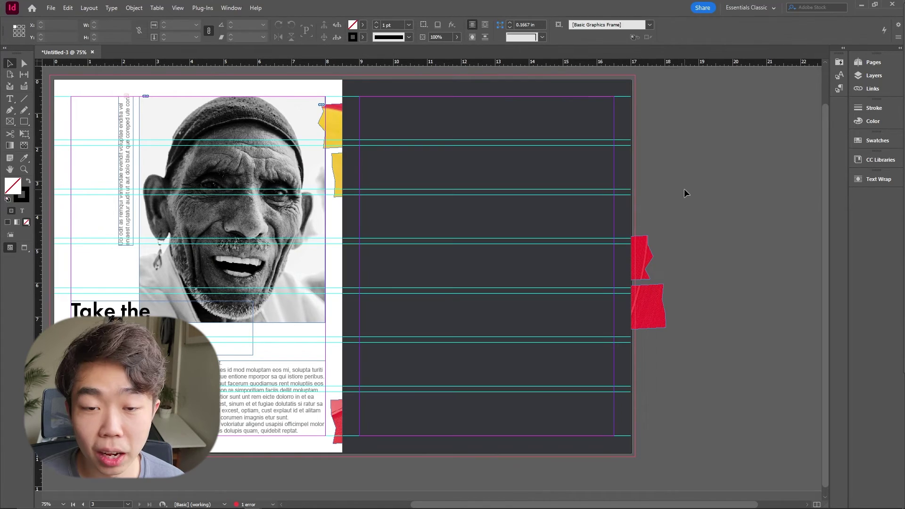
pyautogui.click(622, 174)
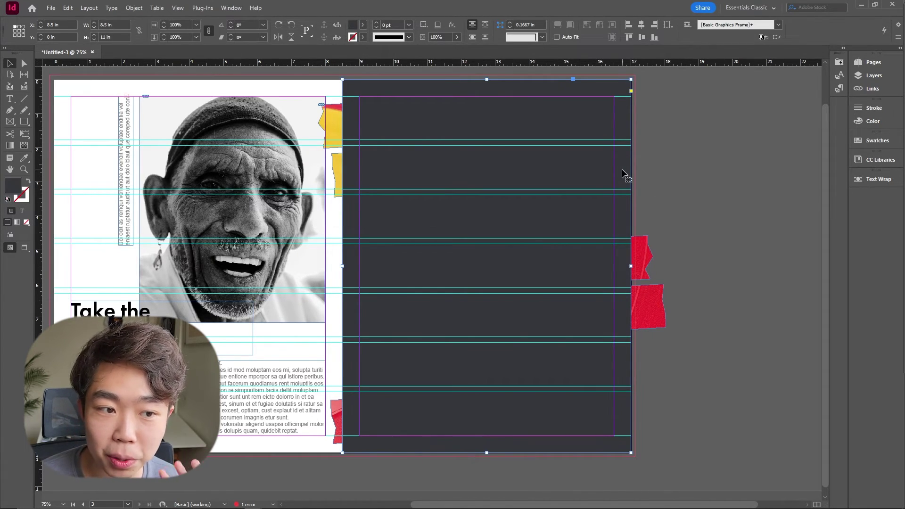
# Step: Send the dark grey page rectangle to the back, behind the strips and lettering, and preview the spread
pyautogui.rightClick(560, 174)
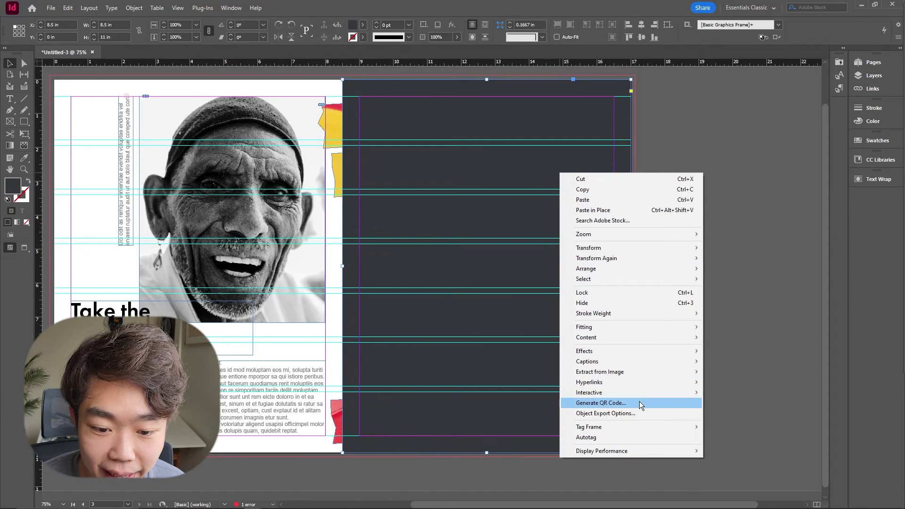
pyautogui.moveTo(651, 271)
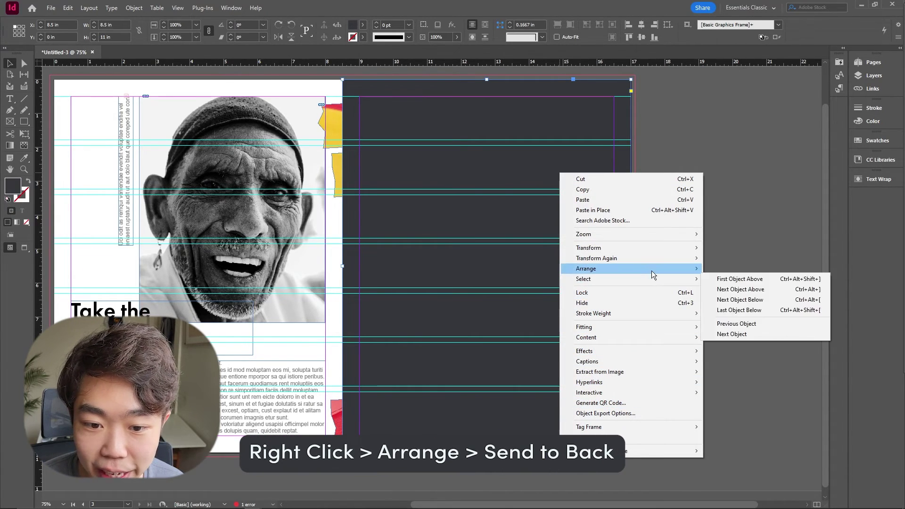
pyautogui.click(721, 280)
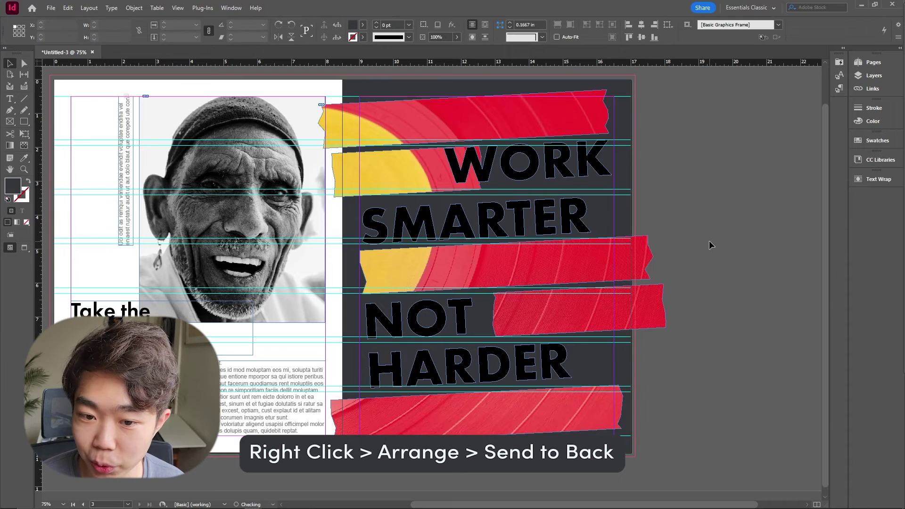
pyautogui.press('w')
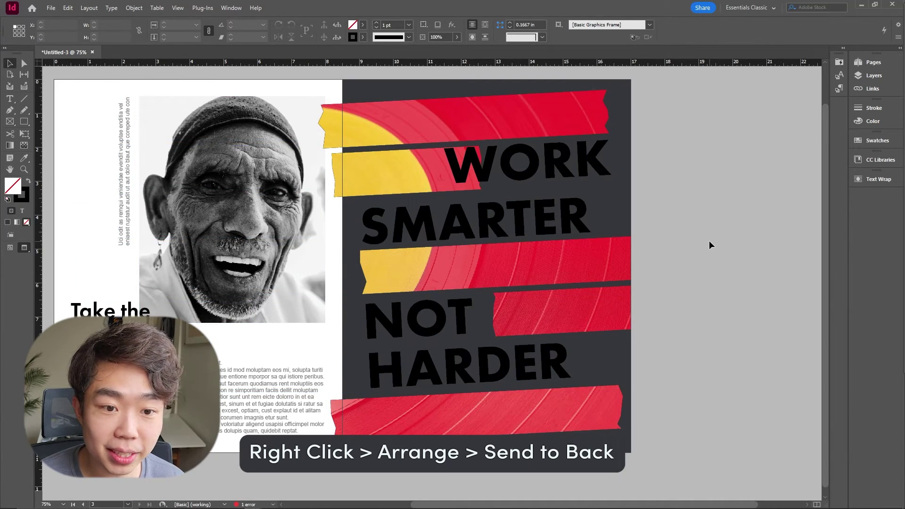
# Step: Select the words WORK, SMARTER, NOT and HARDER together and set their fill to [Paper]
pyautogui.click(456, 366)
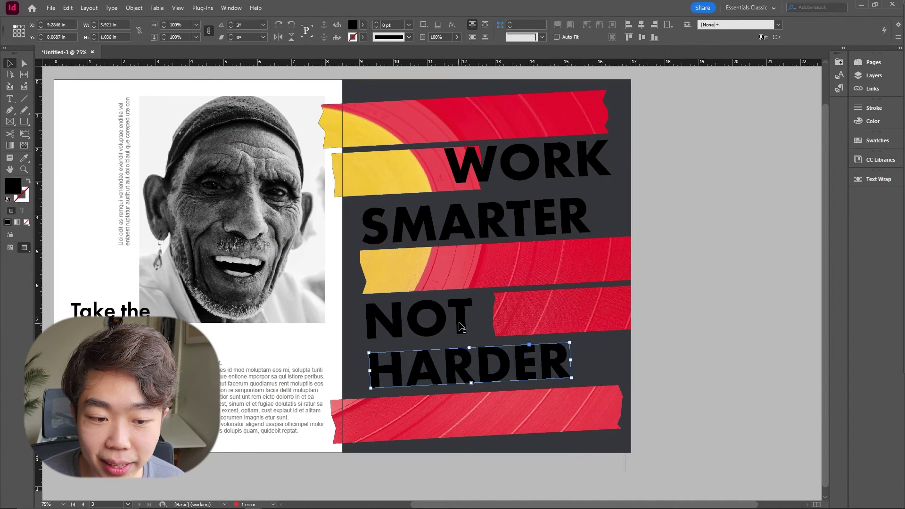
pyautogui.keyDown('shift'); pyautogui.click(461, 325); pyautogui.keyUp('shift')
pyautogui.keyDown('shift'); pyautogui.click(493, 226); pyautogui.keyUp('shift')
pyautogui.keyDown('shift'); pyautogui.click(490, 188); pyautogui.keyUp('shift')
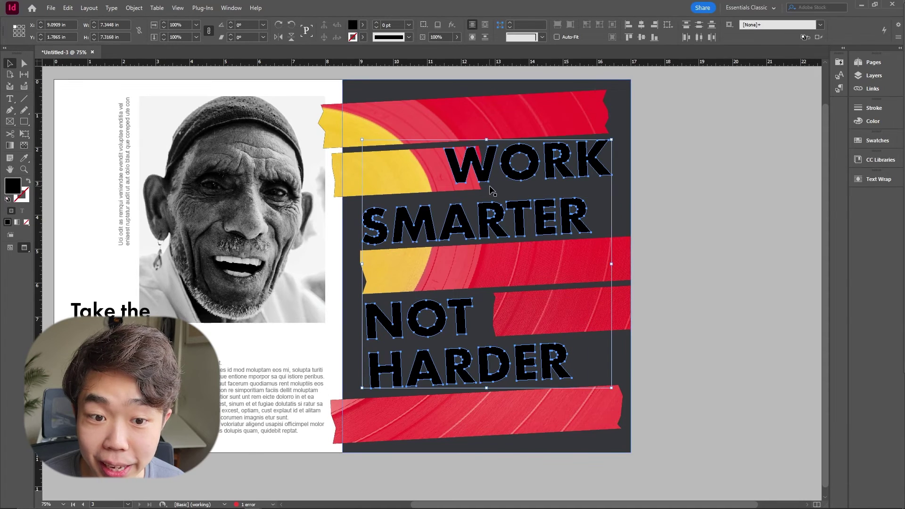
pyautogui.click(363, 25)
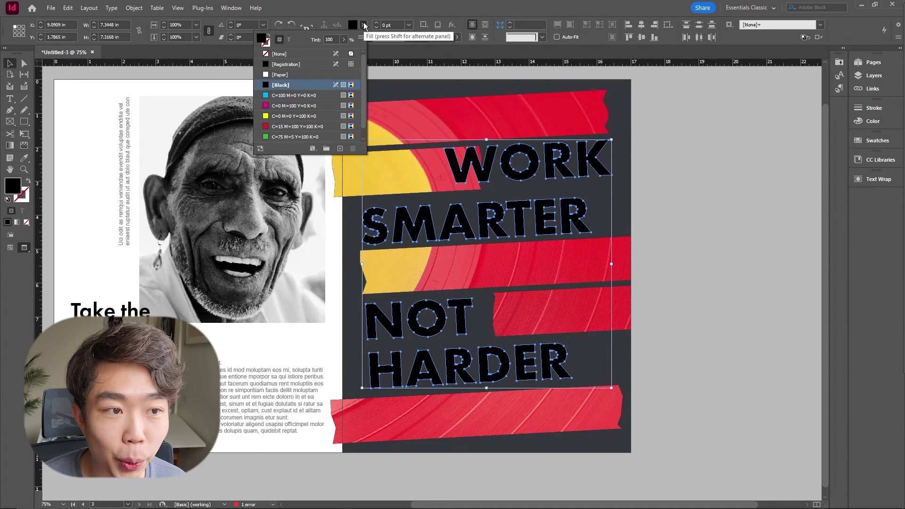
pyautogui.click(314, 75)
pyautogui.click(667, 150)
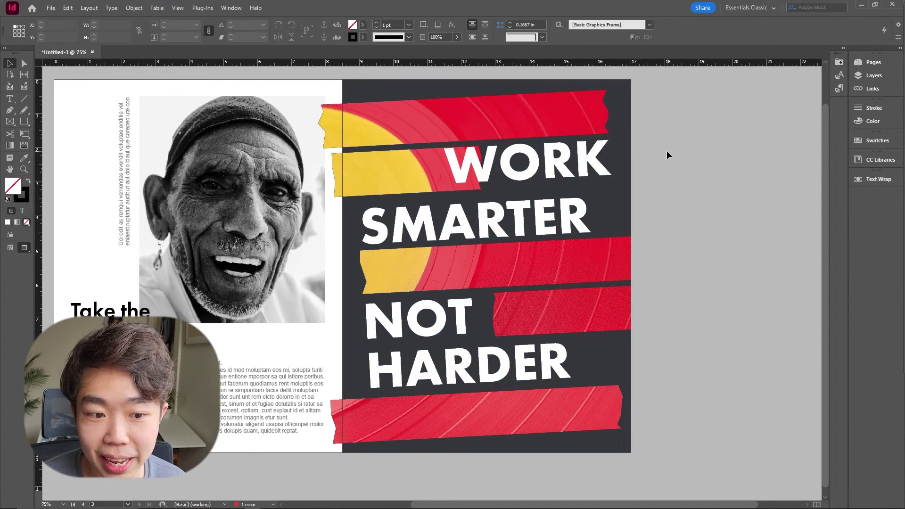
# Step: Move the word SMARTER slightly up so it sits evenly between WORK and the strip below
pyautogui.press('w')
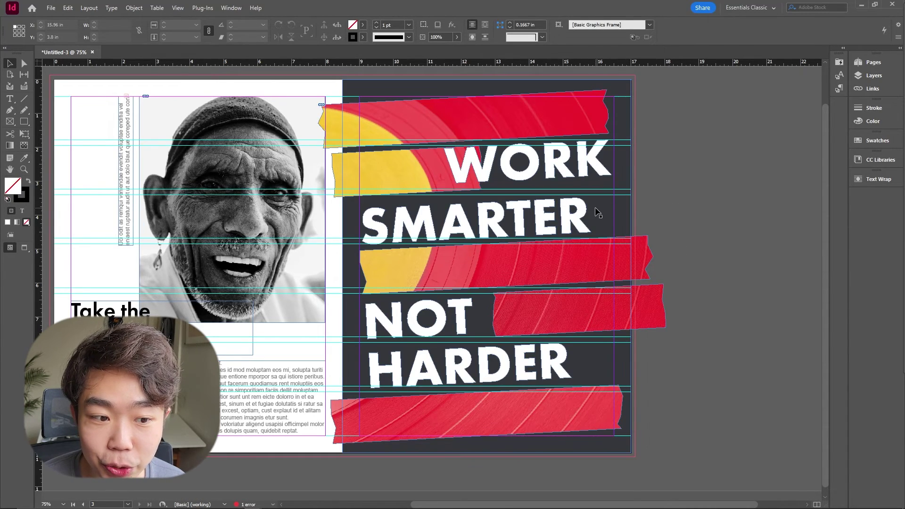
pyautogui.hotkey('ctrl', '=')
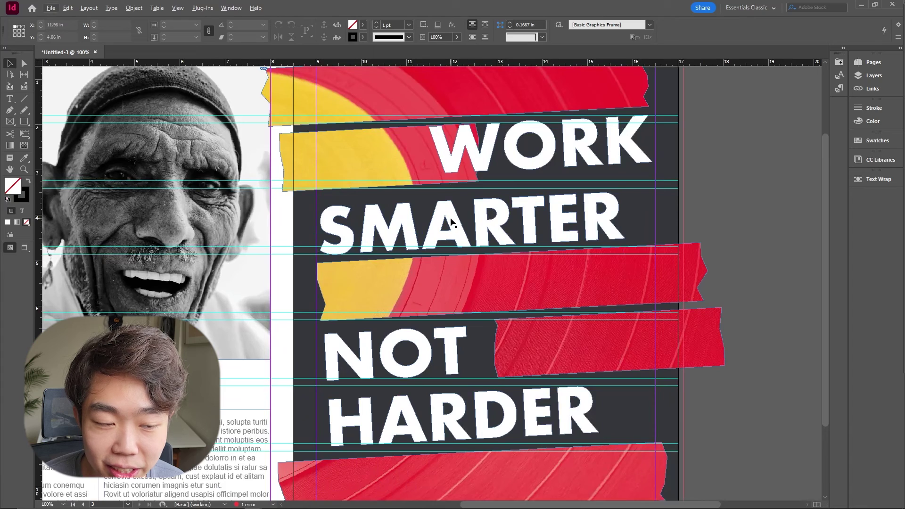
pyautogui.click(469, 220)
pyautogui.moveTo(471, 221); pyautogui.dragTo(469, 213)
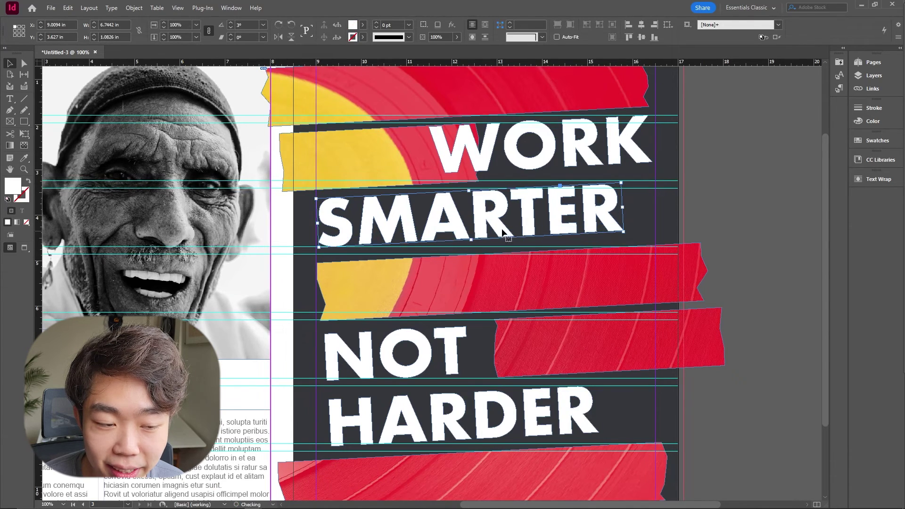
pyautogui.moveTo(592, 211); pyautogui.dragTo(589, 215)
pyautogui.hotkey('ctrl', 'shift', 'a')
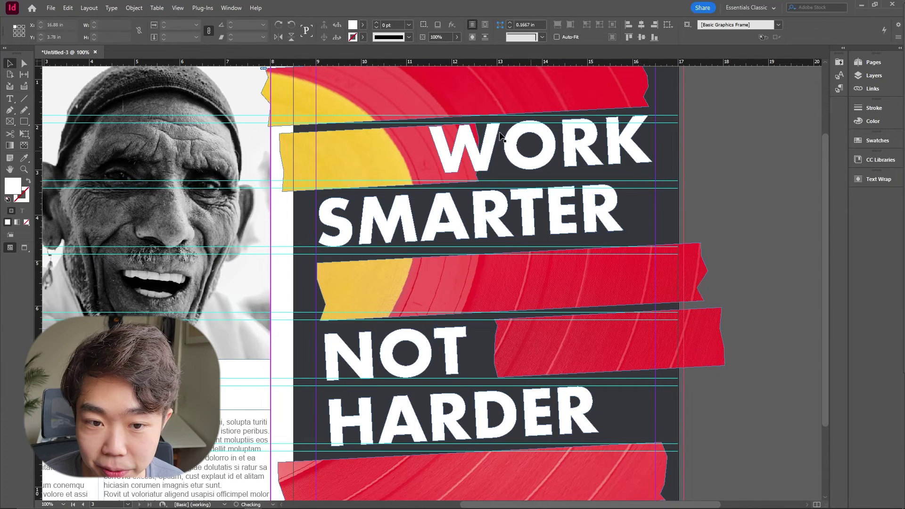
# Step: Duplicate the dark grey page rectangle onto the article page and set the copy's fill to [Paper]
pyautogui.moveTo(628, 269); pyautogui.dragTo(619, 245)
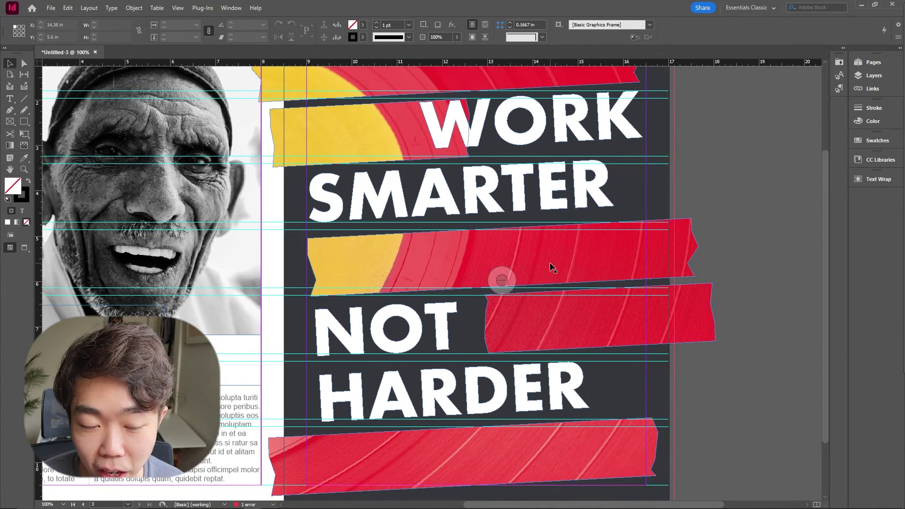
pyautogui.hotkey('ctrl', '-')
pyautogui.hotkey('ctrl', '-')
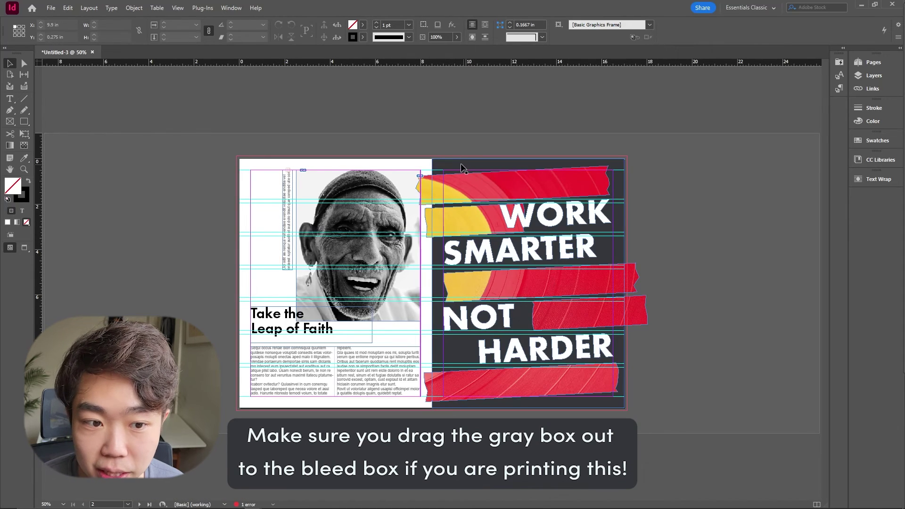
pyautogui.press('w')
pyautogui.press('w')
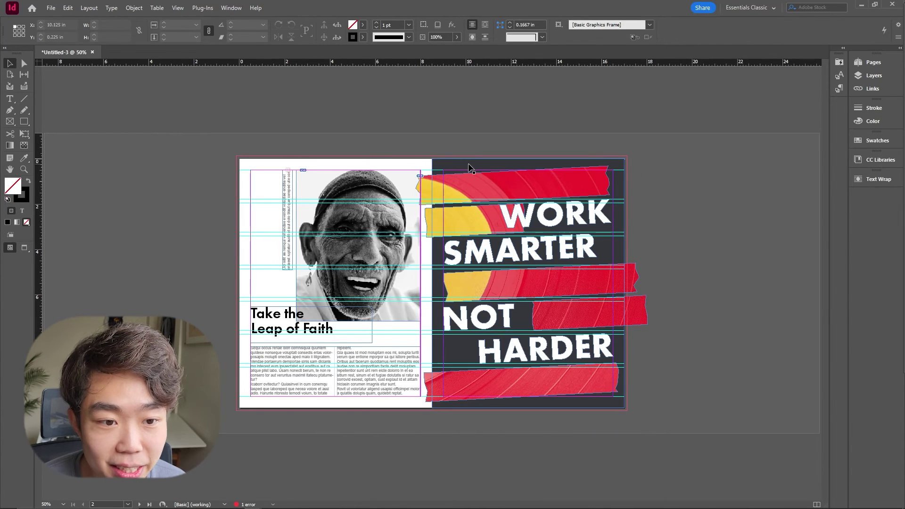
pyautogui.click(623, 168)
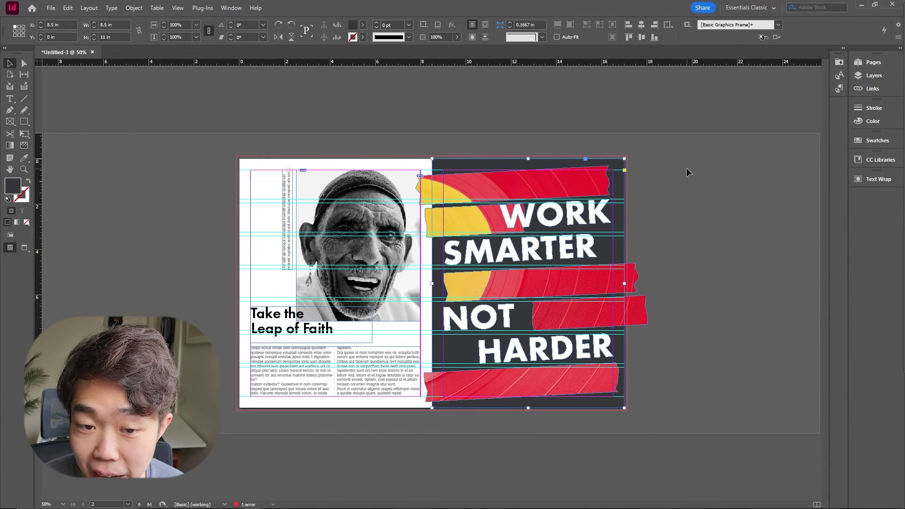
pyautogui.moveTo(620, 168); pyautogui.dragTo(429, 162)
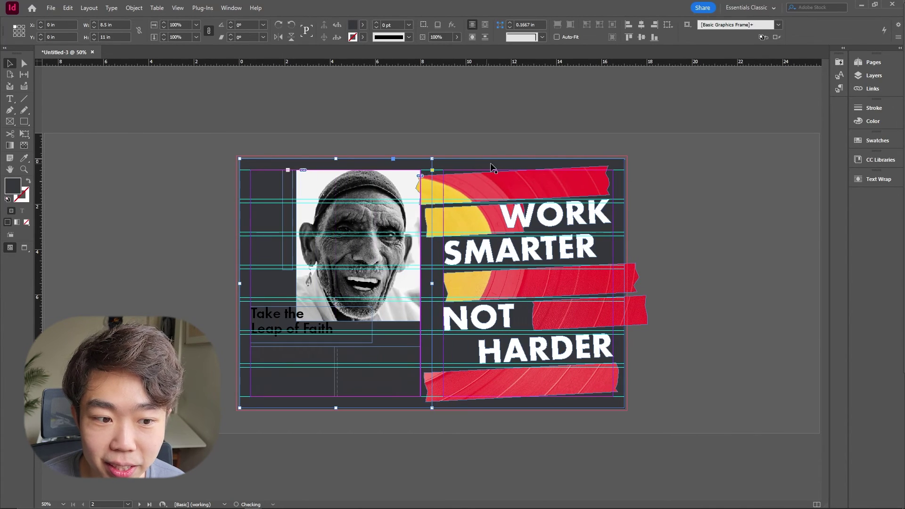
pyautogui.click(362, 24)
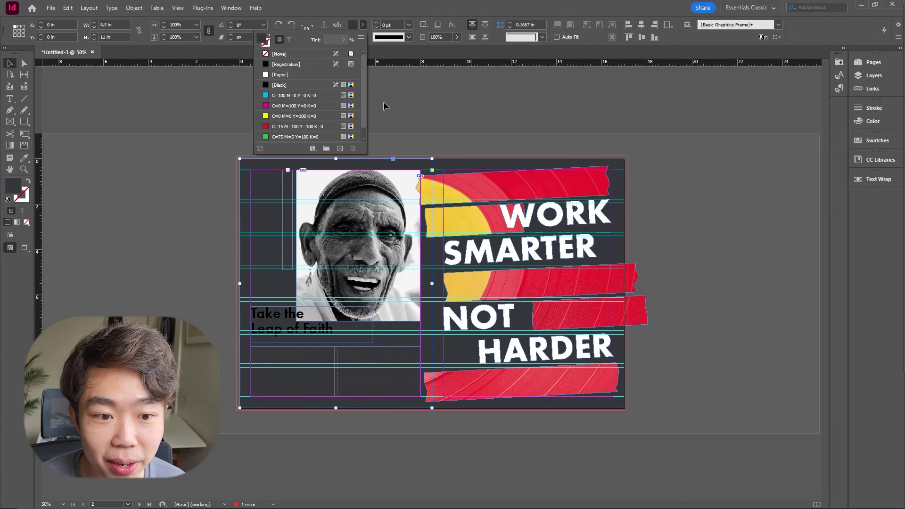
pyautogui.click(302, 75)
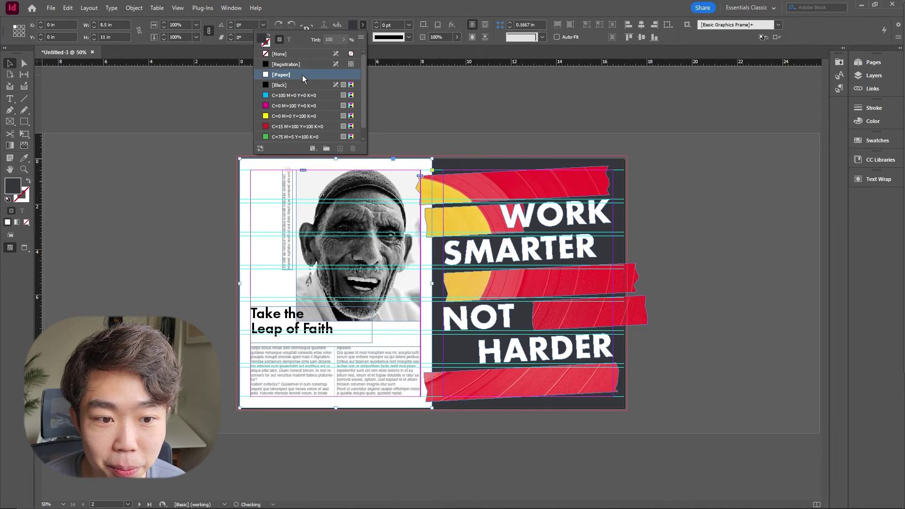
pyautogui.click(443, 127)
# Step: Send the image-filled compound strips to the back so the article page's white rectangle covers their overhang
pyautogui.click(489, 200)
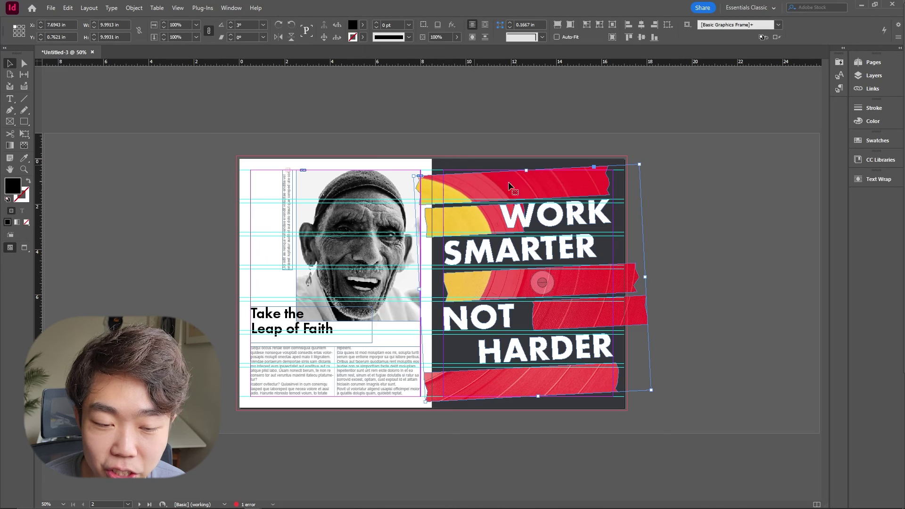
pyautogui.rightClick(465, 182)
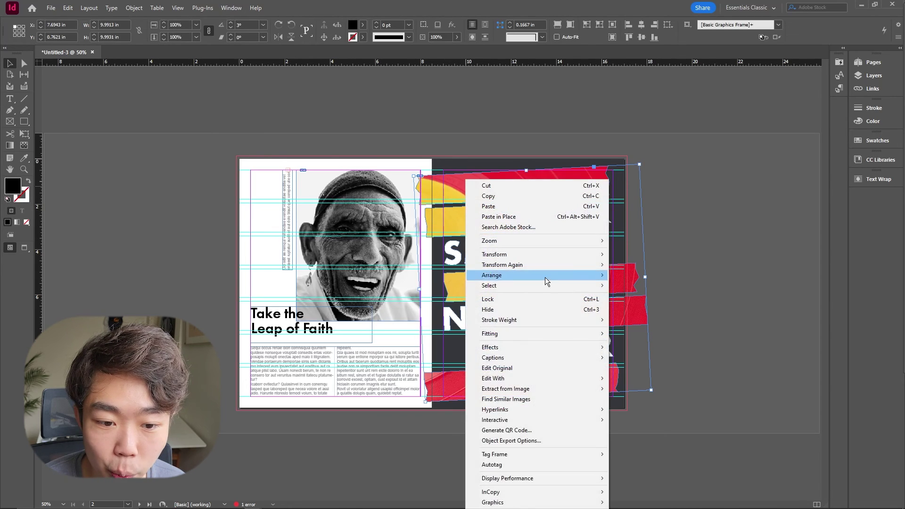
pyautogui.moveTo(554, 277)
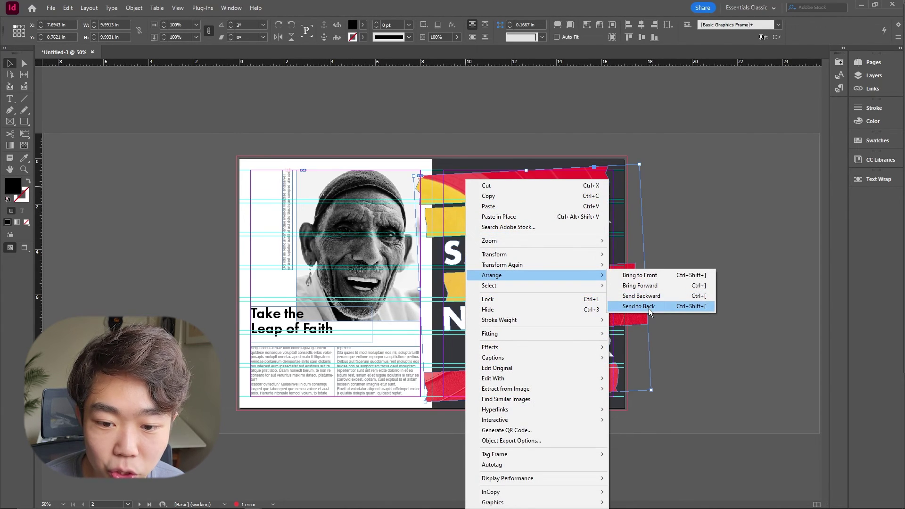
pyautogui.click(648, 307)
pyautogui.click(681, 218)
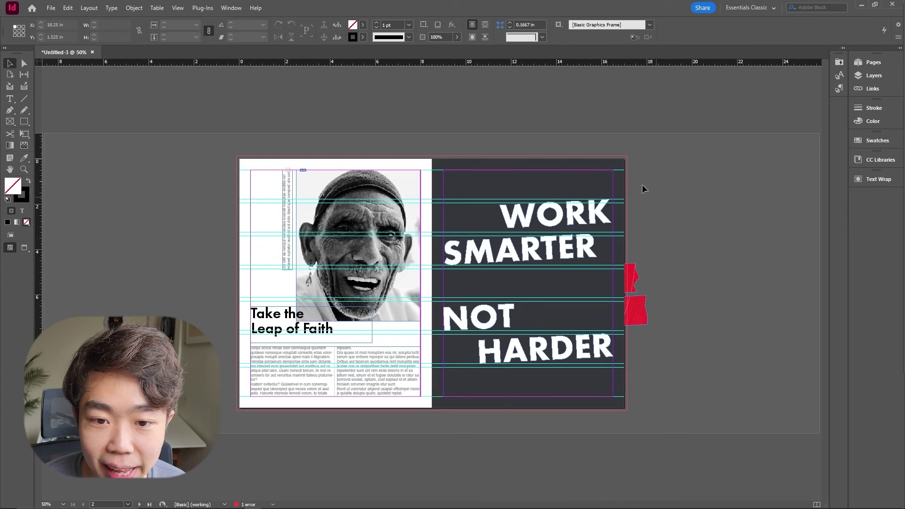
# Step: Send the poster page's dark grey rectangle to the back, behind the image-filled strips, and preview the spread
pyautogui.click(615, 166)
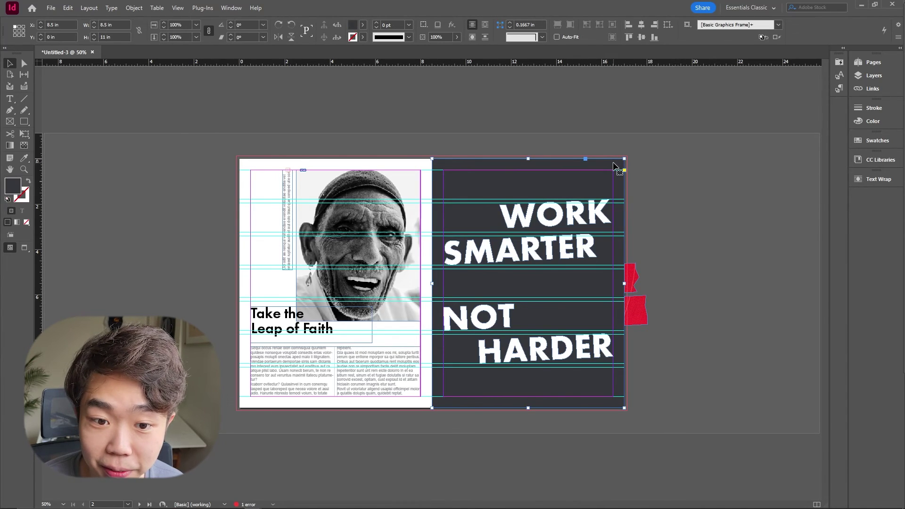
pyautogui.rightClick(614, 165)
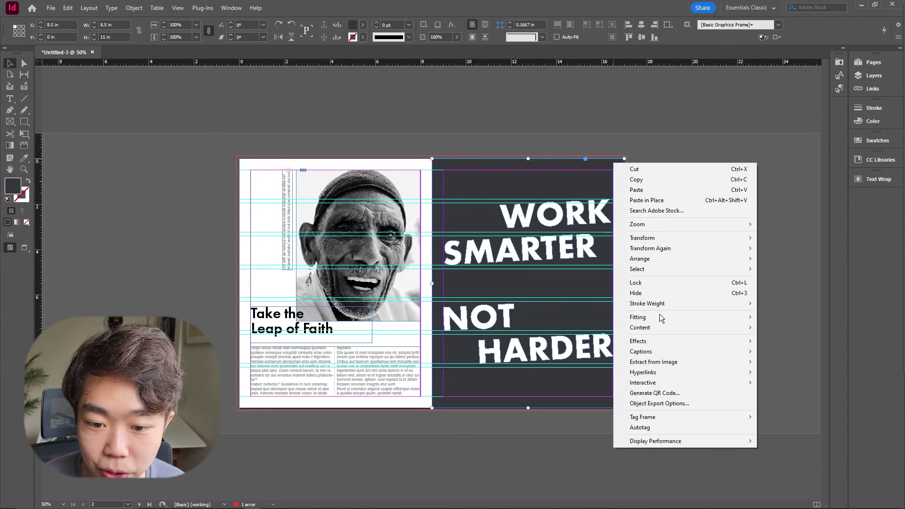
pyautogui.moveTo(669, 261)
pyautogui.click(780, 291)
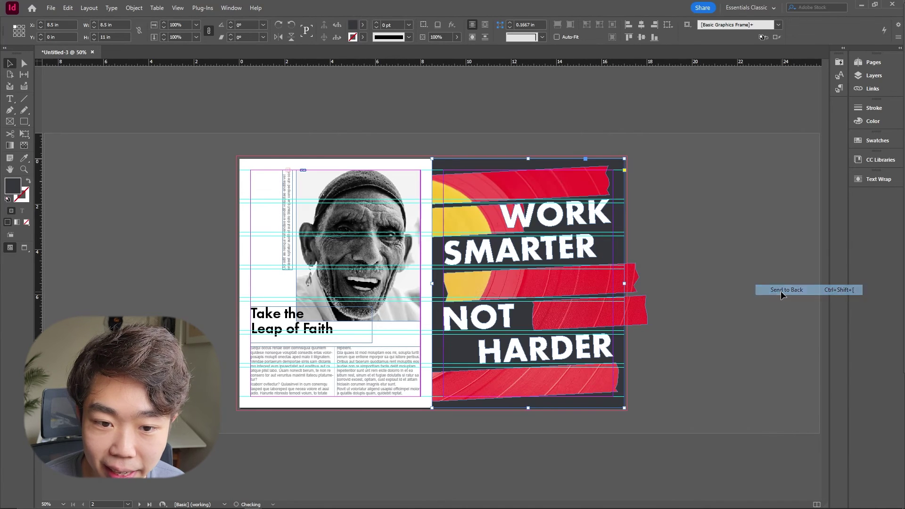
pyautogui.click(713, 213)
pyautogui.press('w')
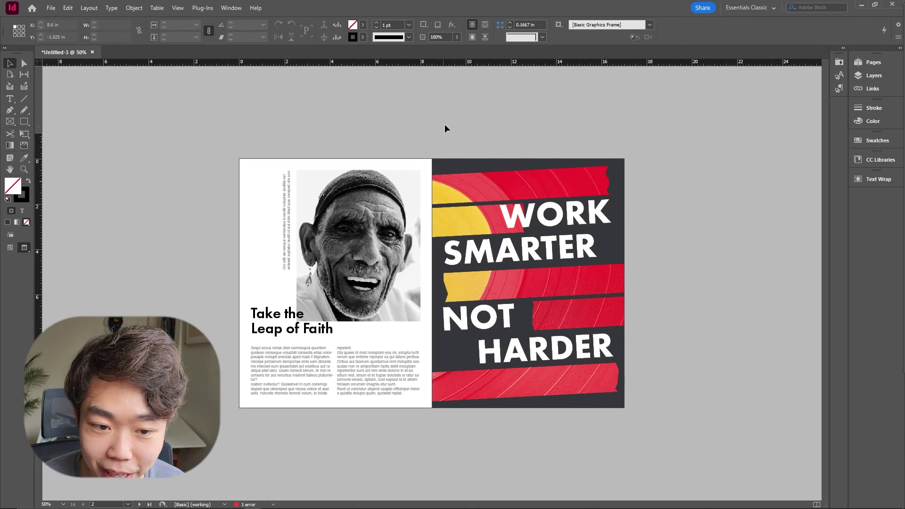
# Step: Recolour the whole heading "Take the Leap of Faith" red with the colour f22019
pyautogui.click(321, 330)
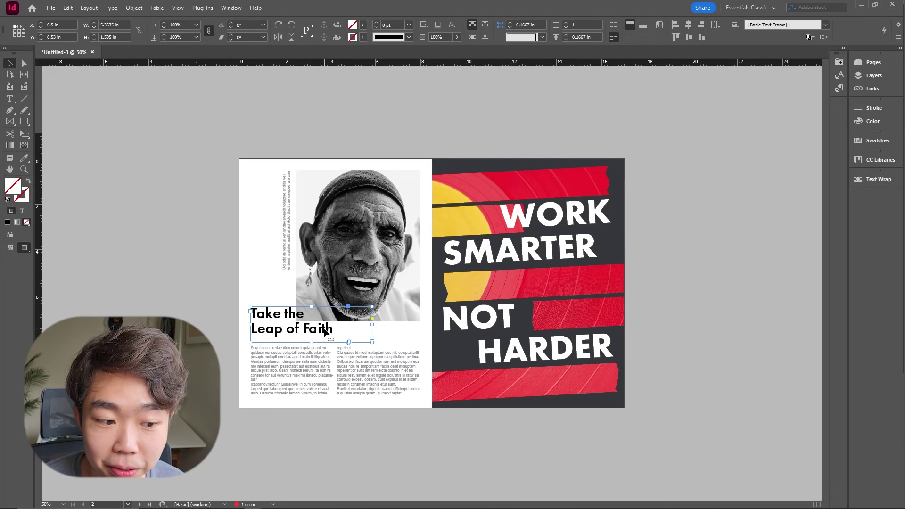
pyautogui.doubleClick(329, 330)
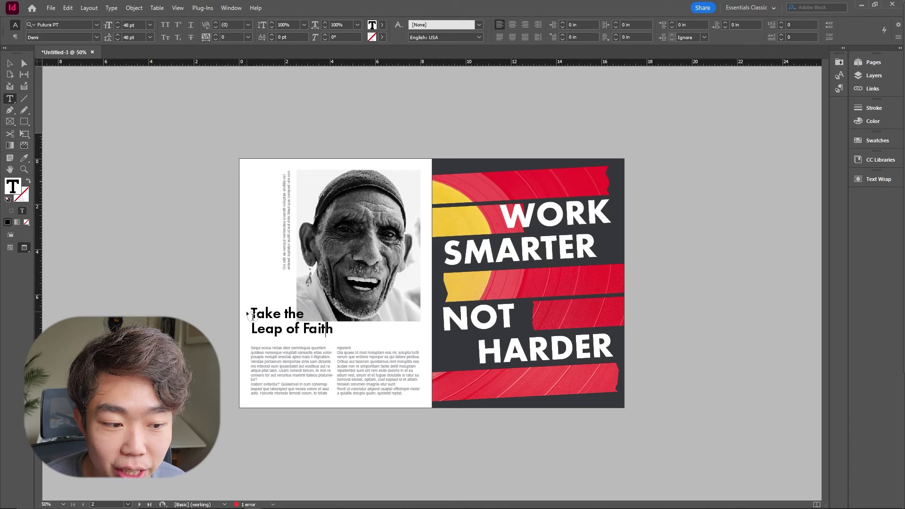
pyautogui.moveTo(247, 315); pyautogui.dragTo(339, 333)
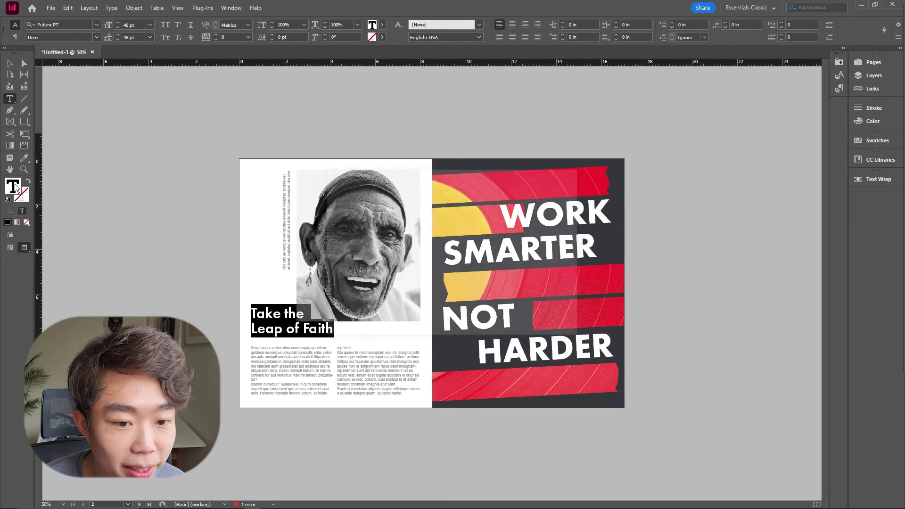
pyautogui.doubleClick(16, 188)
pyautogui.moveTo(459, 221)
pyautogui.mouseDown()
pyautogui.moveTo(462, 208)
pyautogui.moveTo(613, 137)
pyautogui.mouseUp()
pyautogui.click(333, 287)
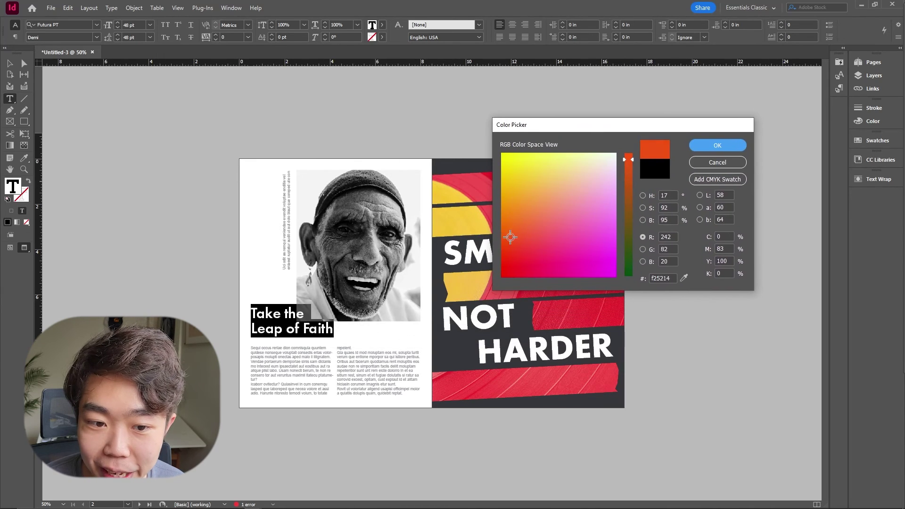
pyautogui.click(515, 254)
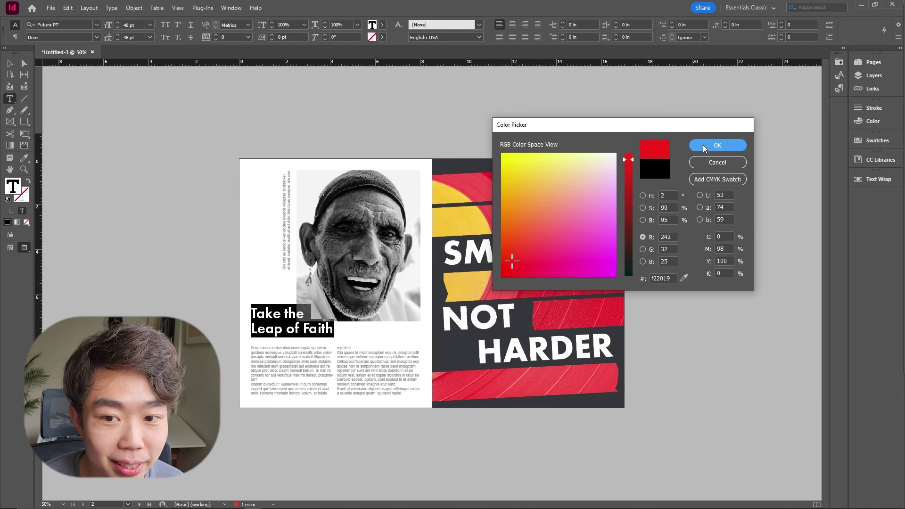
pyautogui.click(716, 145)
pyautogui.press('Escape')
pyautogui.click(176, 121)
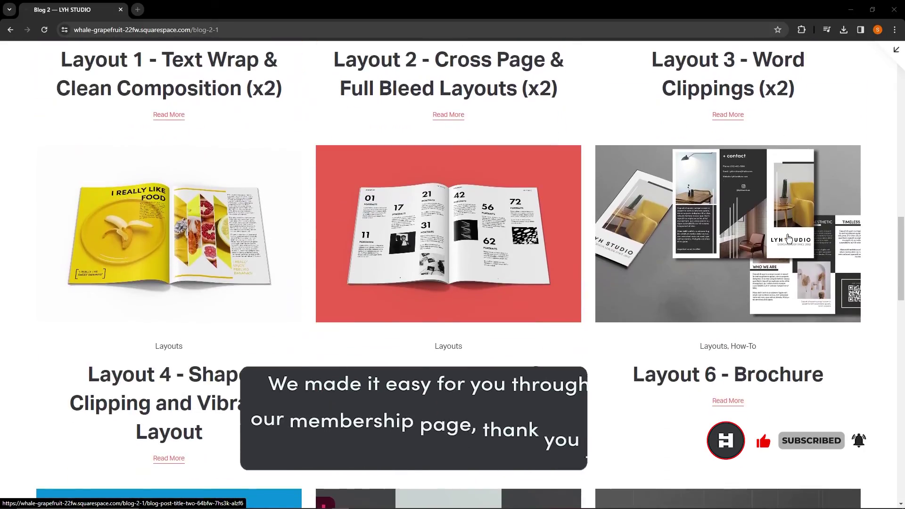
# Step: Switch to the LYH Studio blog in the browser, look through its layout posts and open the InDesign Quick Start Guide
pyautogui.scroll(-15, 789, 237)
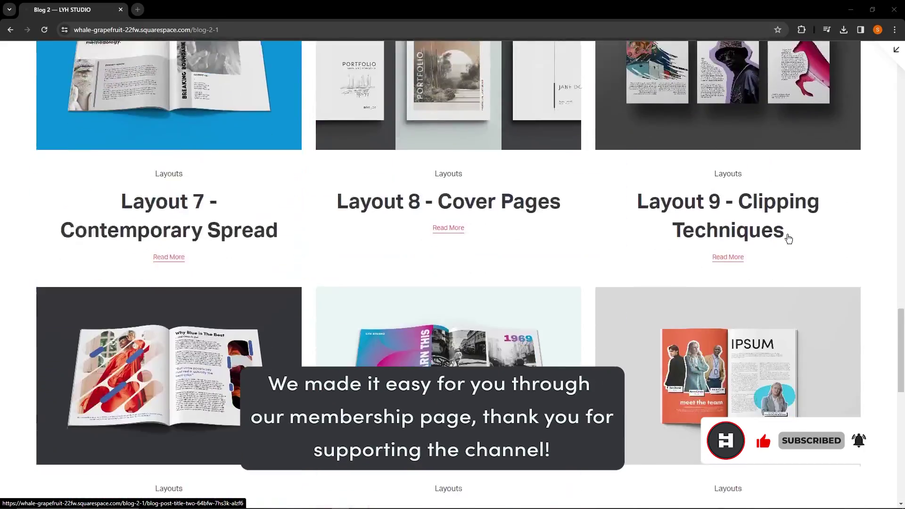
pyautogui.scroll(15, 788, 237)
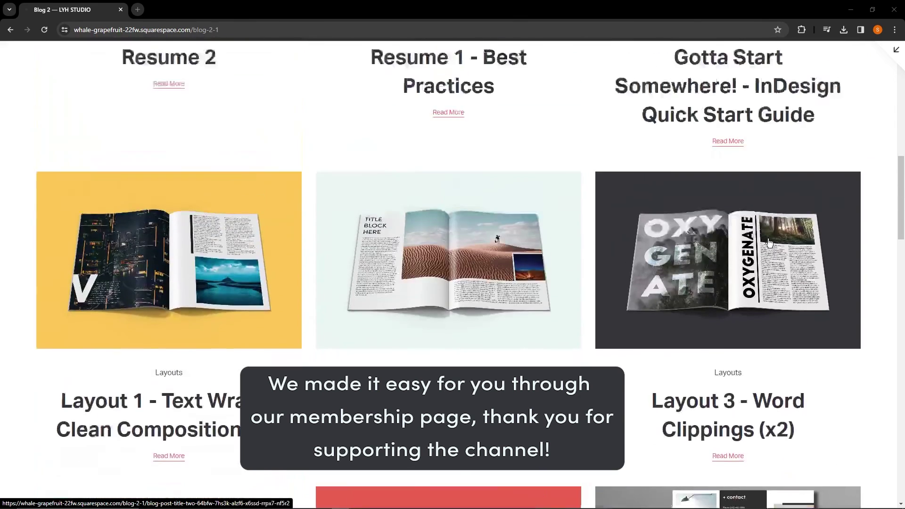
pyautogui.click(491, 252)
# Step: Read through the Quick Start Guide page to its end, expanding the Images Used and InDesign Template sections
pyautogui.scroll(-4, 500, 254)
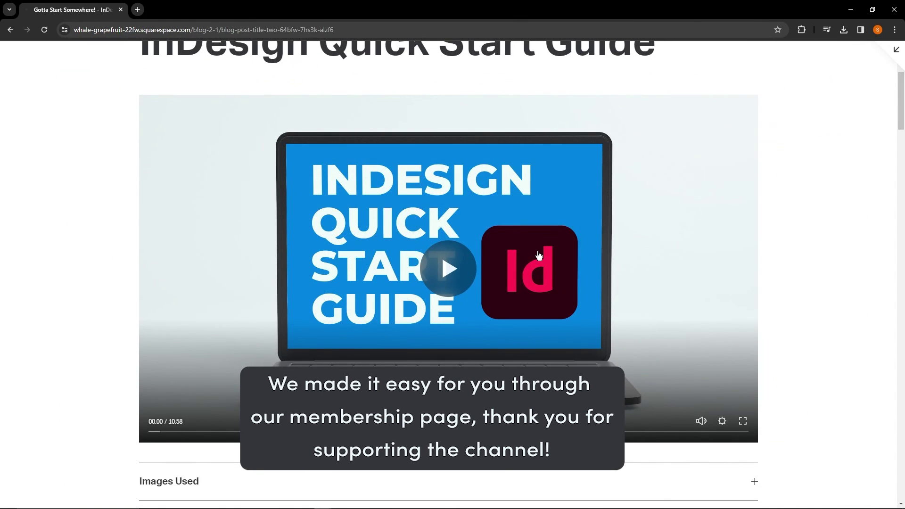
pyautogui.scroll(3, 537, 255)
pyautogui.scroll(-9, 539, 256)
pyautogui.click(753, 198)
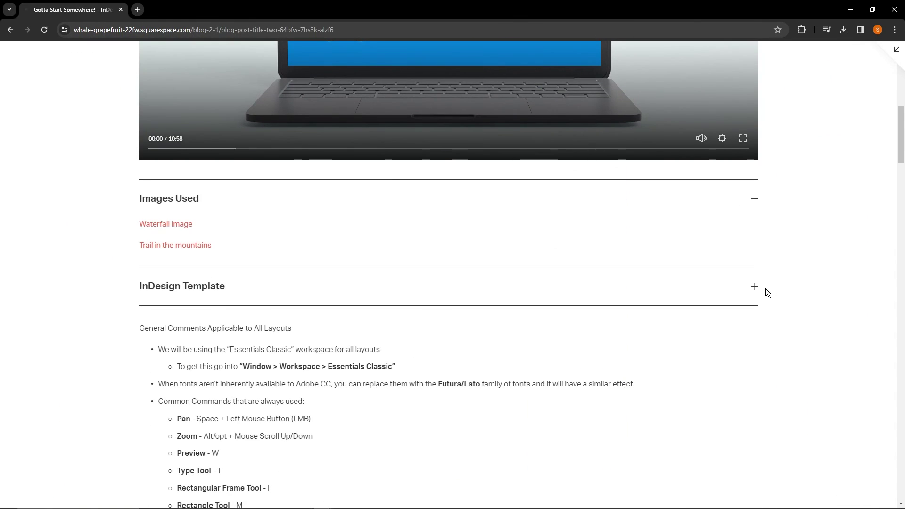
pyautogui.click(754, 285)
pyautogui.scroll(-20, 222, 285)
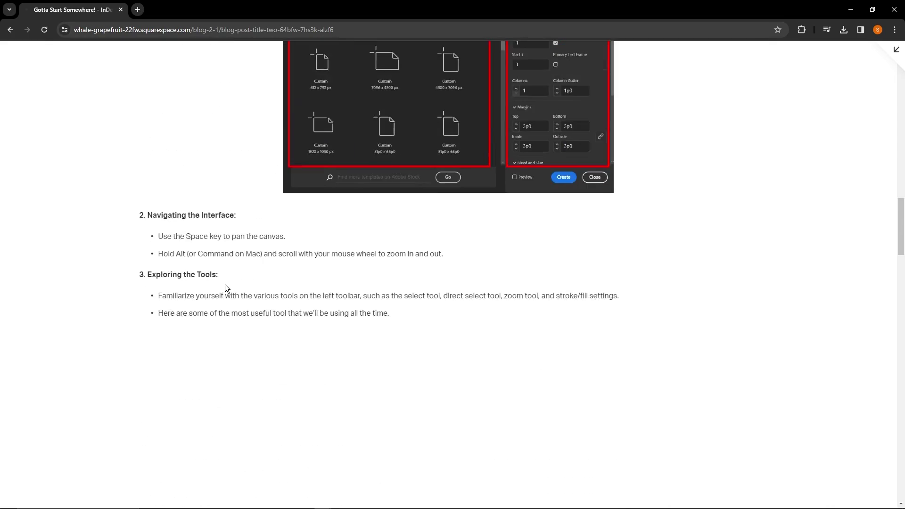
pyautogui.scroll(-20, 225, 285)
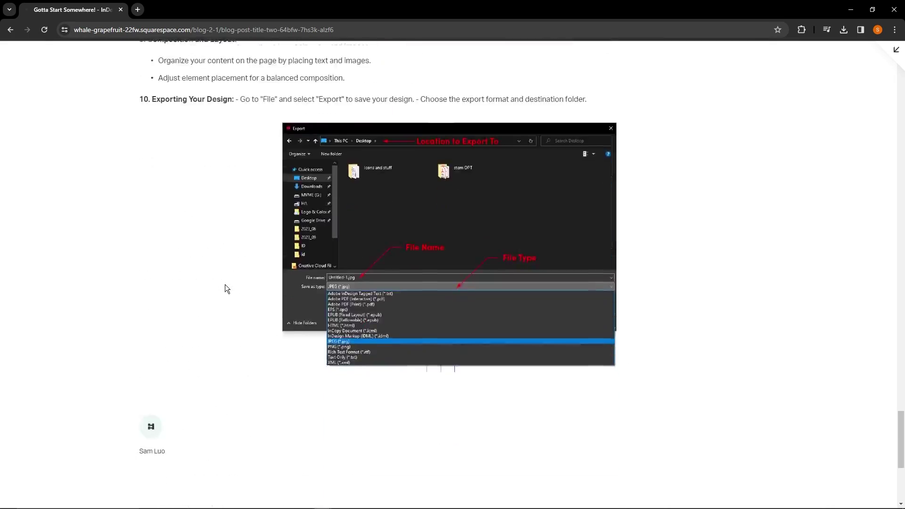